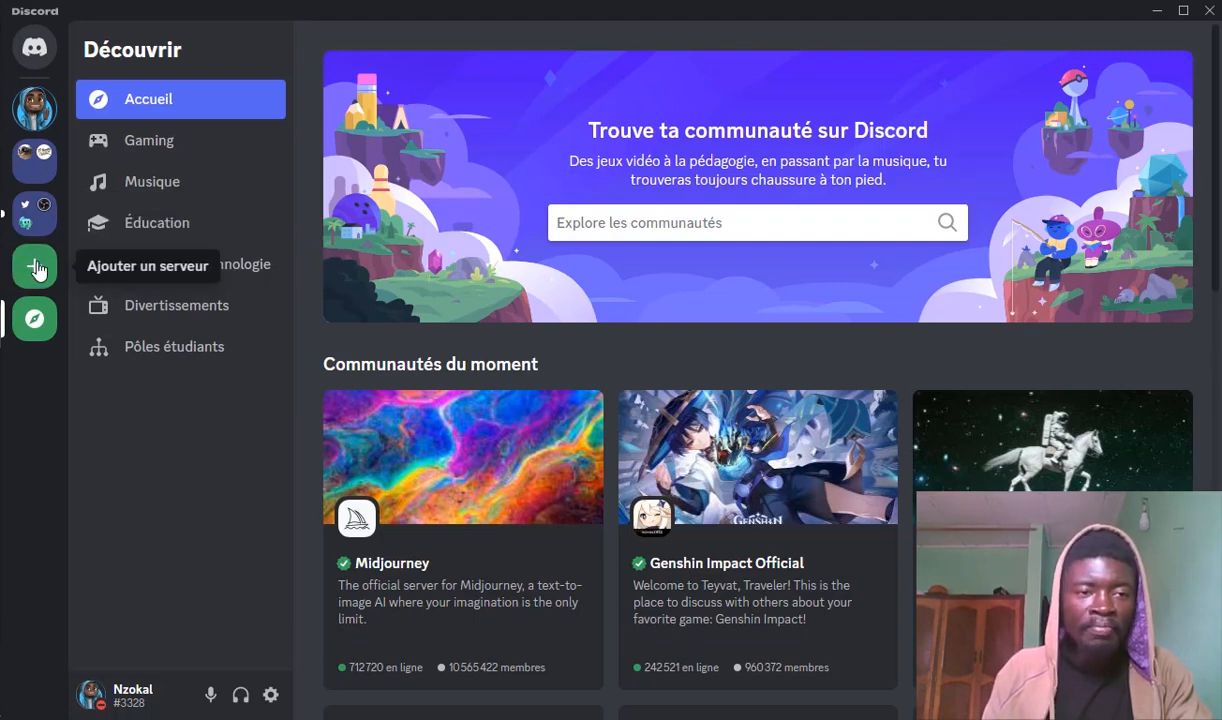
- Start a new server from scratch, without a template, and designate it for a club or community
{"action": "left_click", "coordinate": [36, 268]}
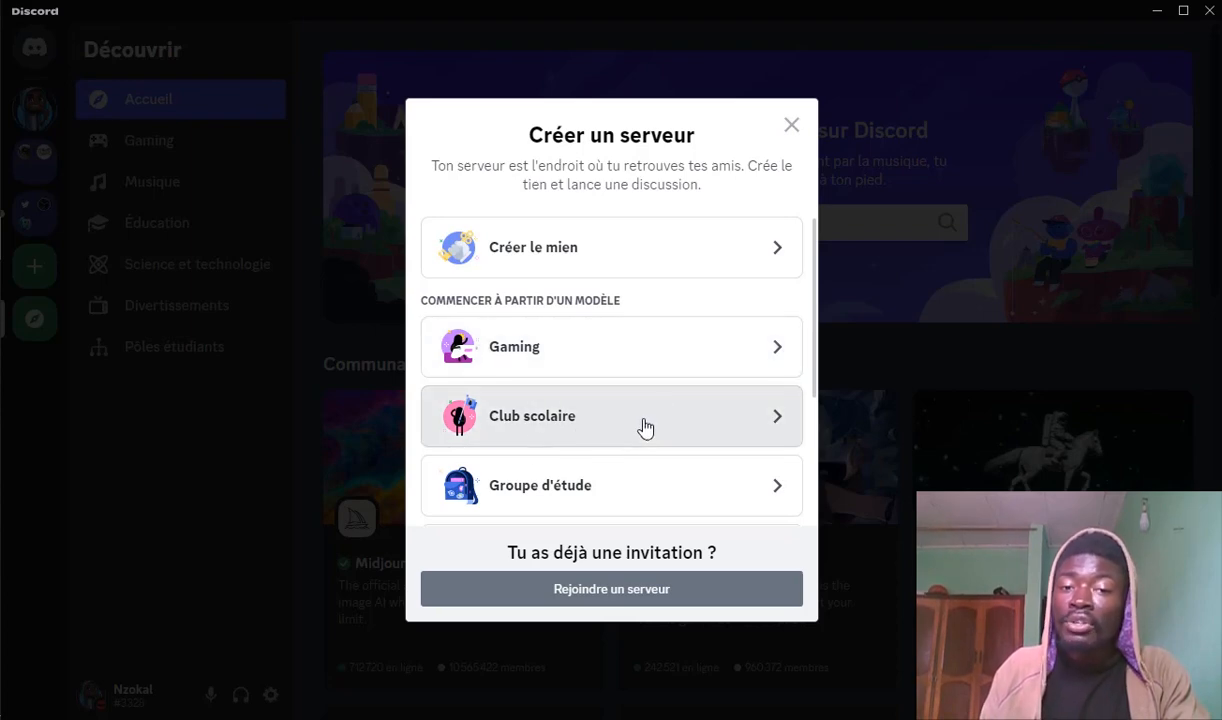
{"action": "scroll", "coordinate": [578, 470], "scroll_direction": "down", "scroll_amount": 1}
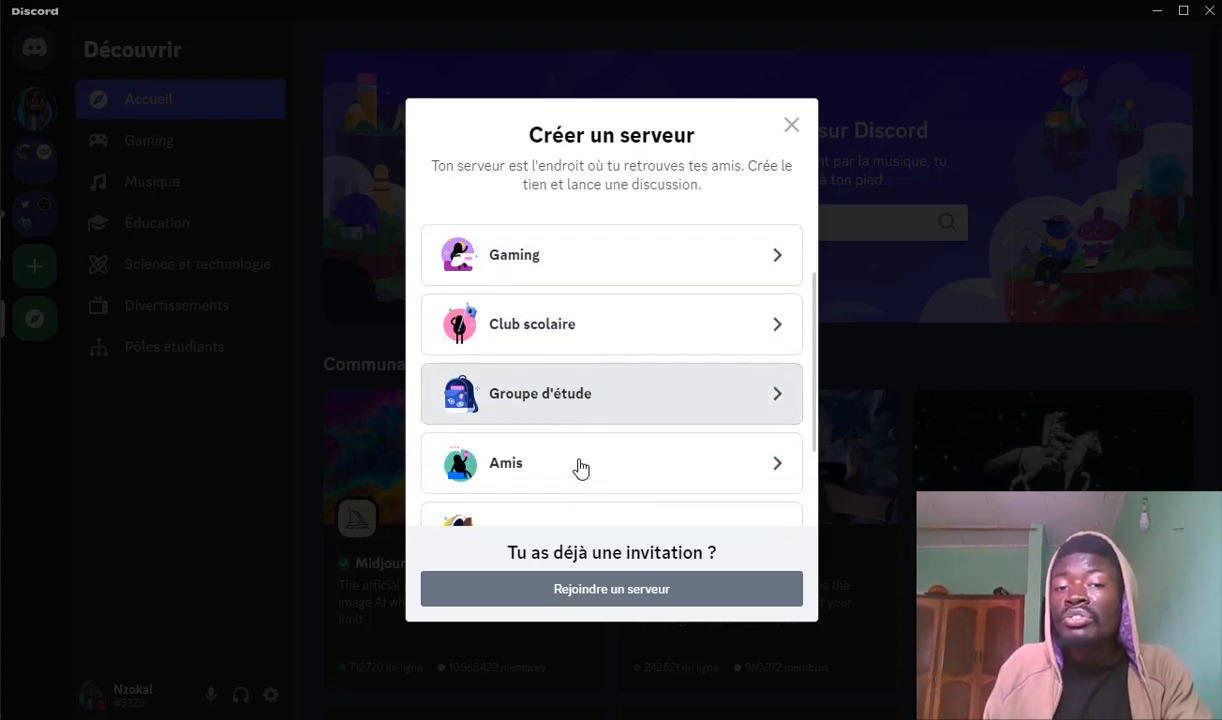
{"action": "scroll", "coordinate": [490, 491], "scroll_direction": "down", "scroll_amount": 1}
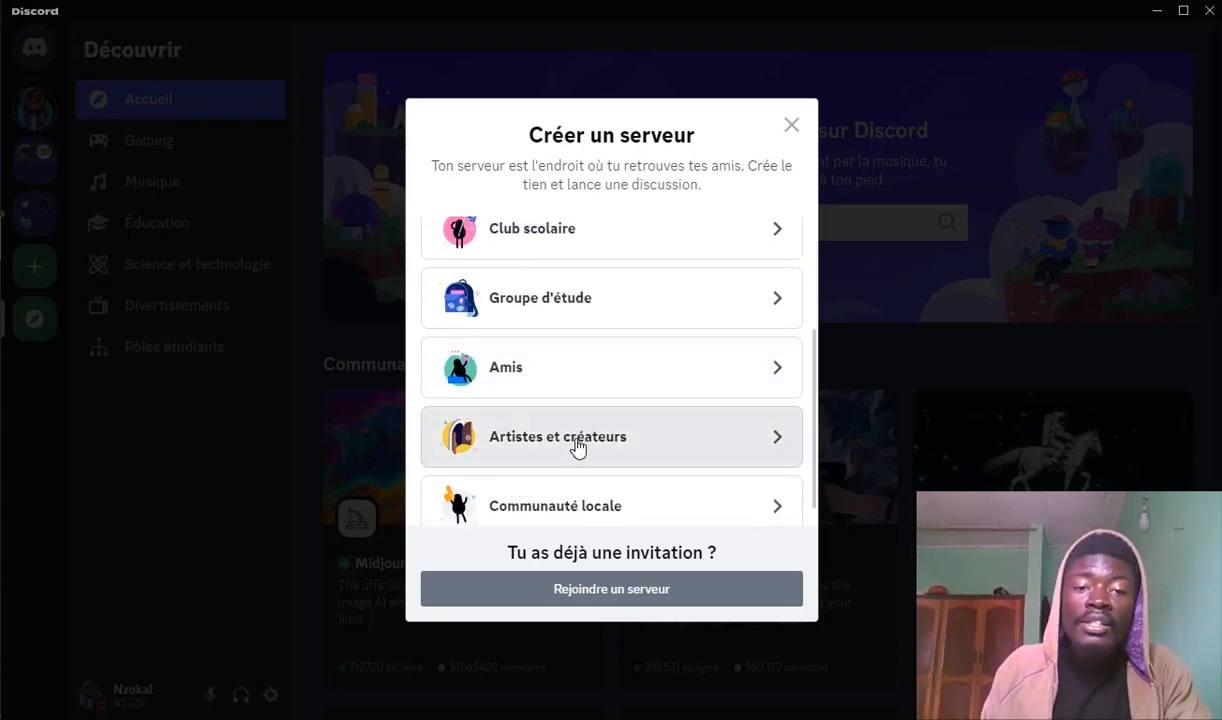
{"action": "scroll", "coordinate": [560, 470], "scroll_direction": "down", "scroll_amount": 1}
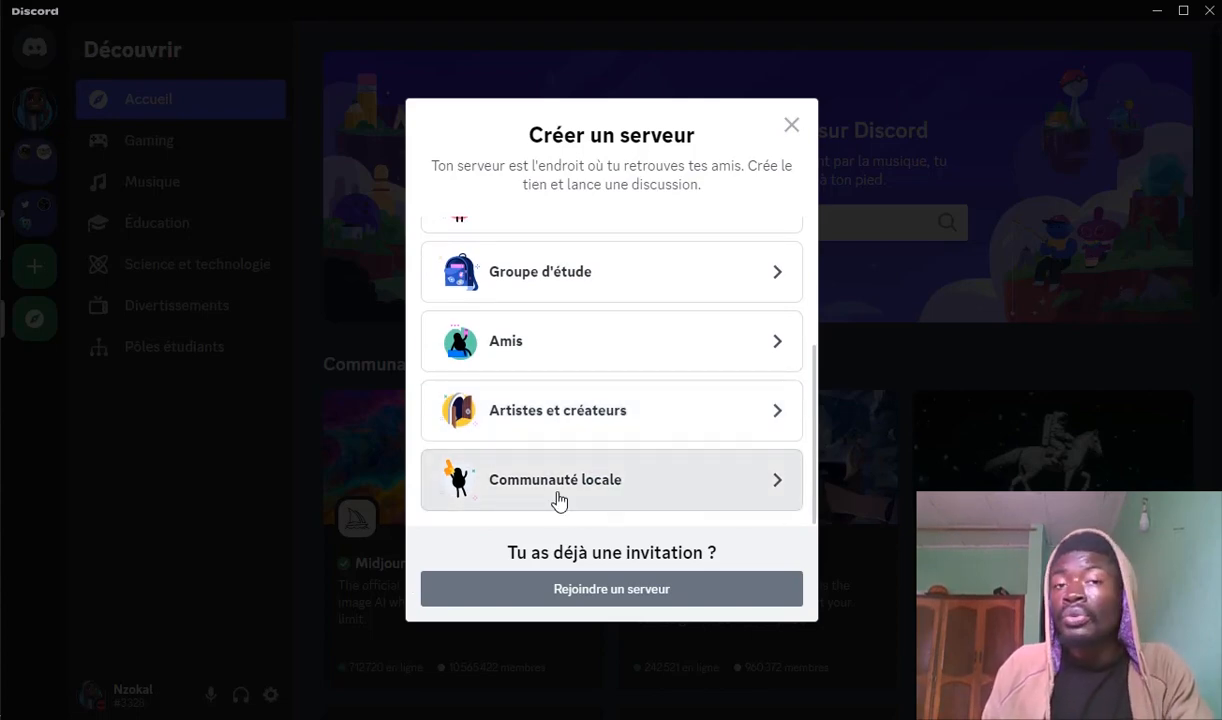
{"action": "scroll", "coordinate": [580, 310], "scroll_direction": "up", "scroll_amount": 3}
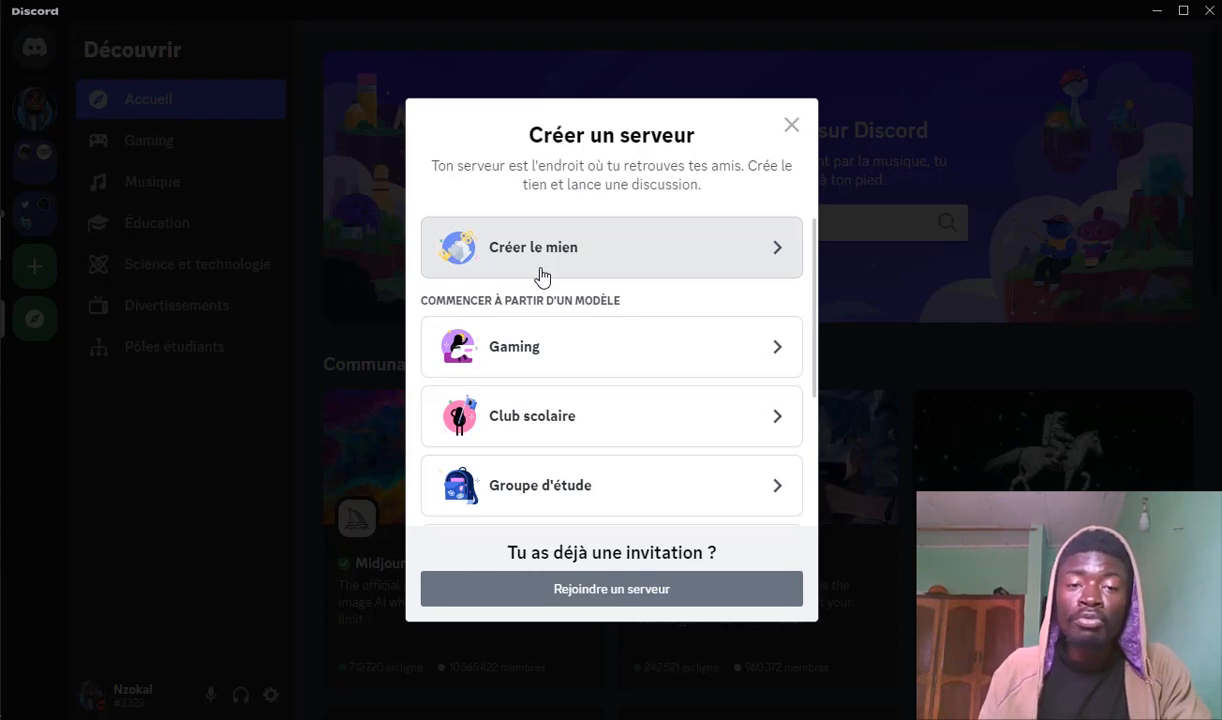
{"action": "left_click", "coordinate": [635, 250]}
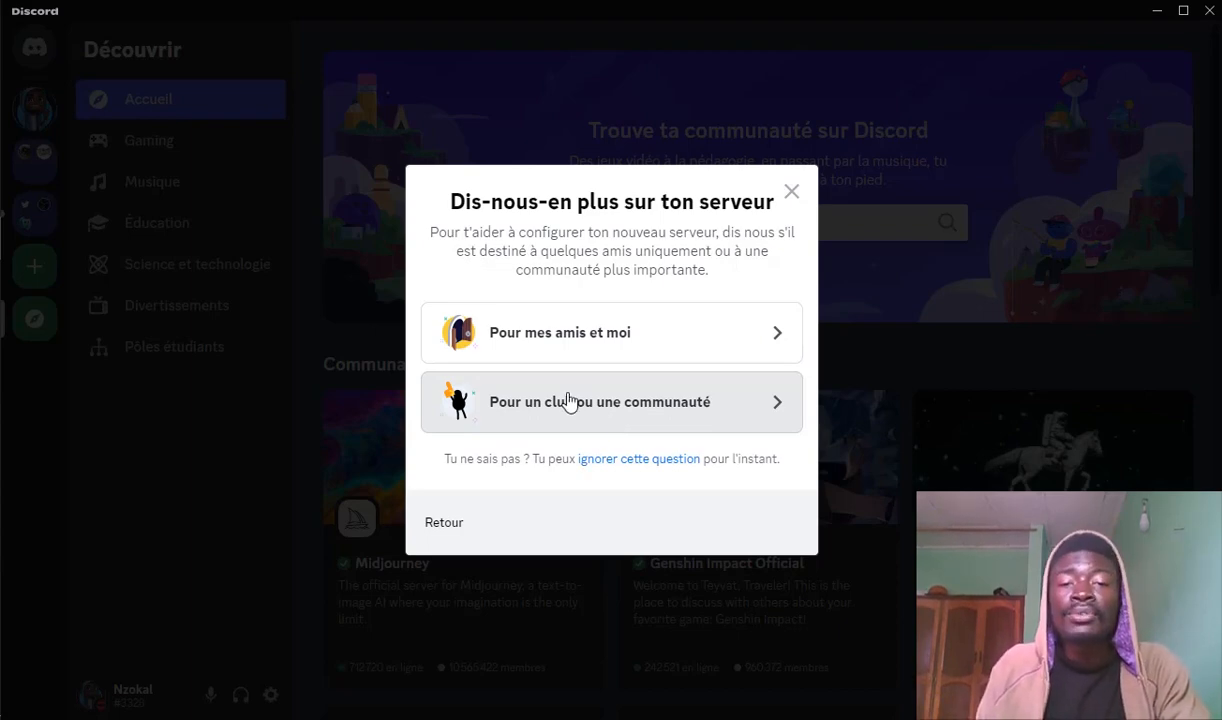
{"action": "left_click", "coordinate": [629, 414]}
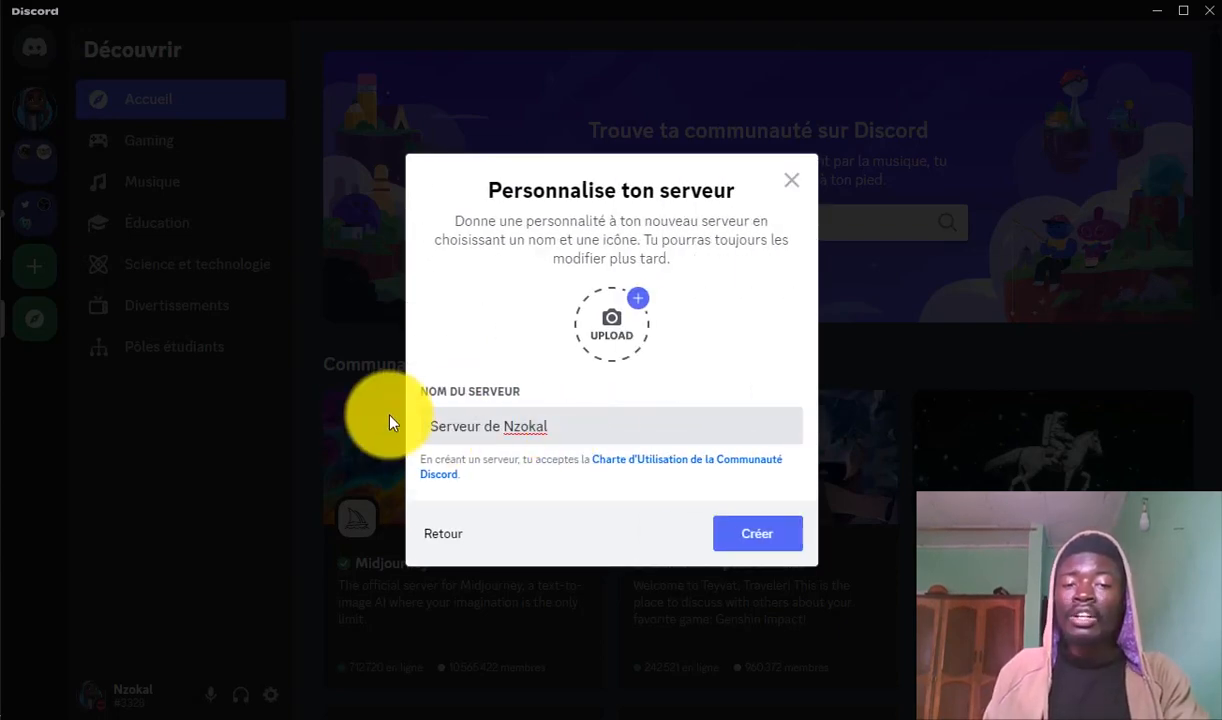
- Set emote dab.png as the new server's icon, keep the suggested server name, and create the server
{"action": "left_click_drag", "start_coordinate": [370, 416], "coordinate": [545, 428]}
{"action": "left_click", "coordinate": [583, 424]}
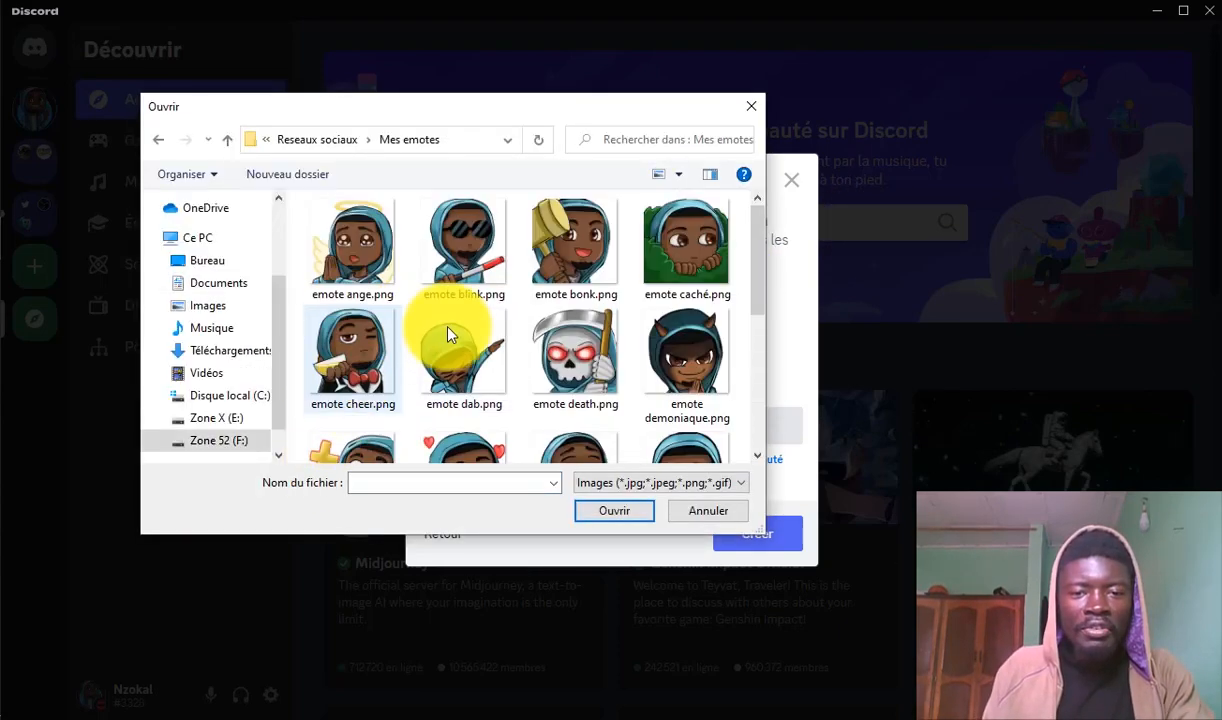
{"action": "double_click", "coordinate": [478, 358]}
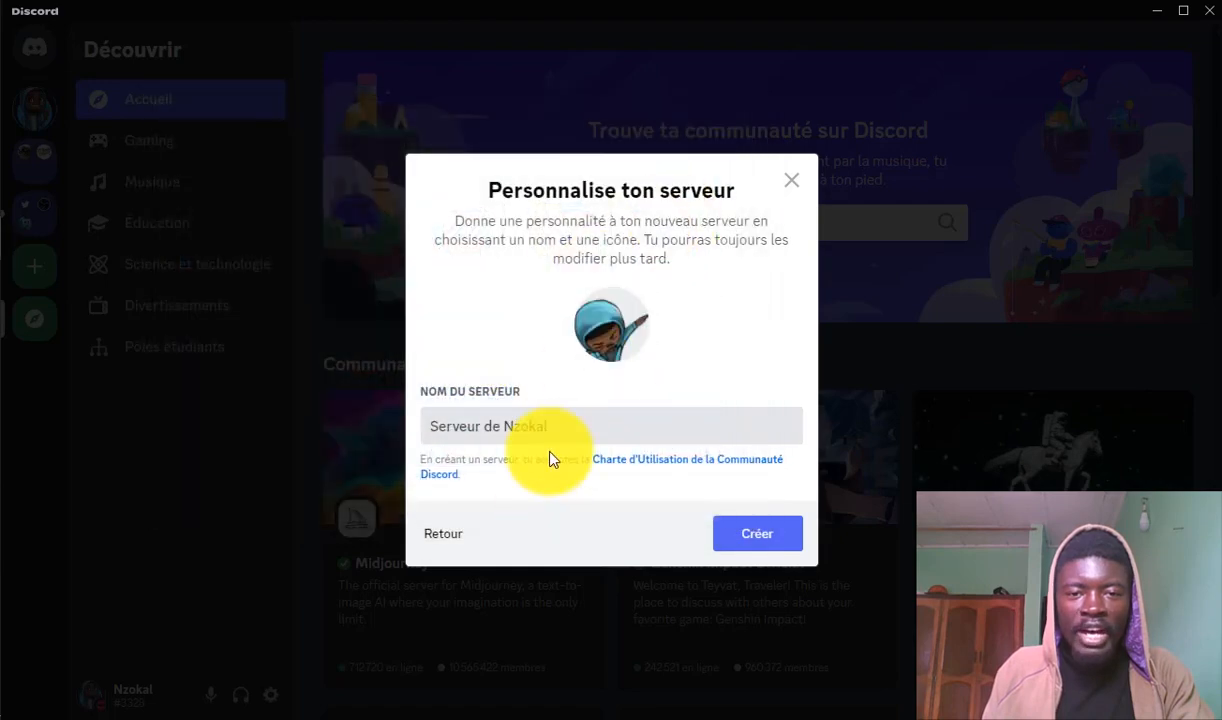
{"action": "left_click", "coordinate": [578, 425]}
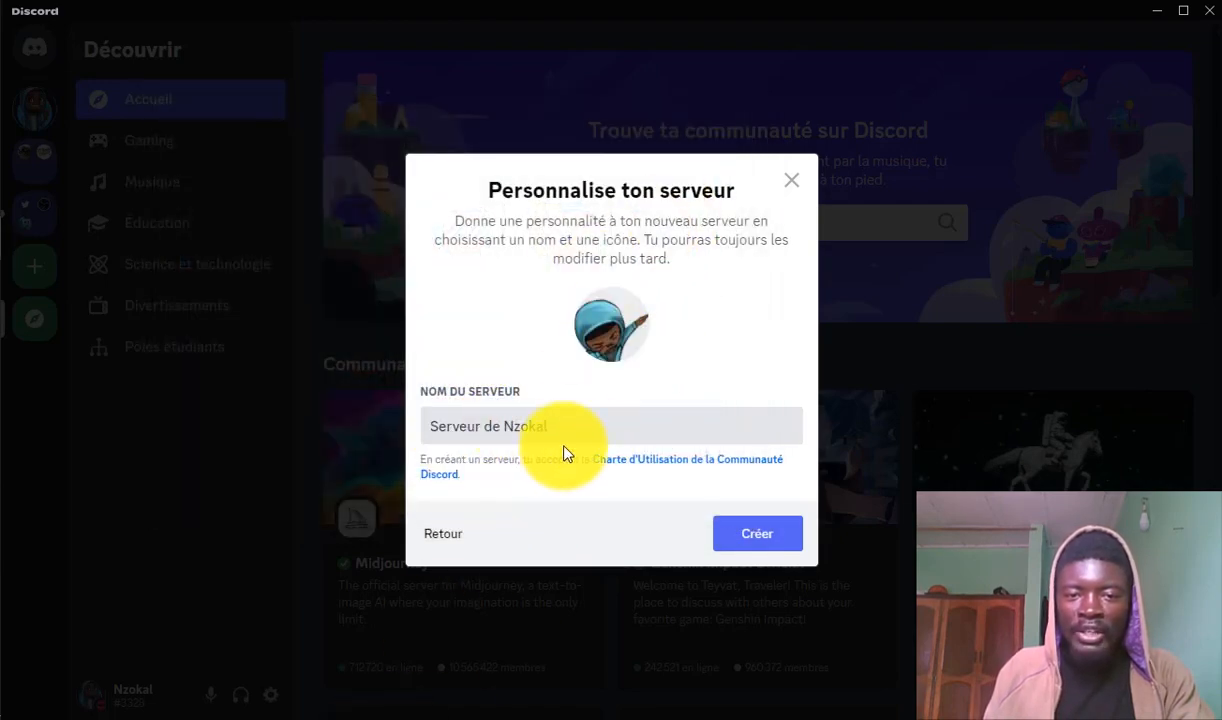
{"action": "left_click", "coordinate": [762, 537]}
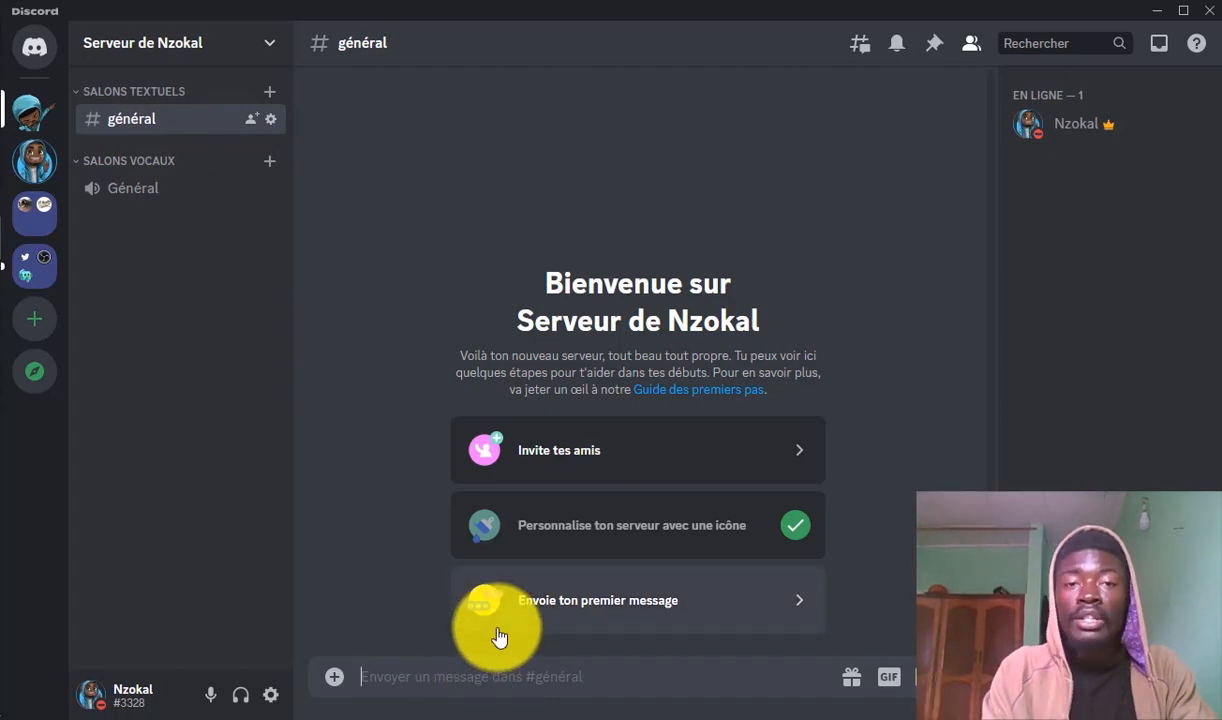
- Post the message "Bonjour" in the général channel and view the options for inviting friends to the server
{"action": "type", "text": "Bonjour"}
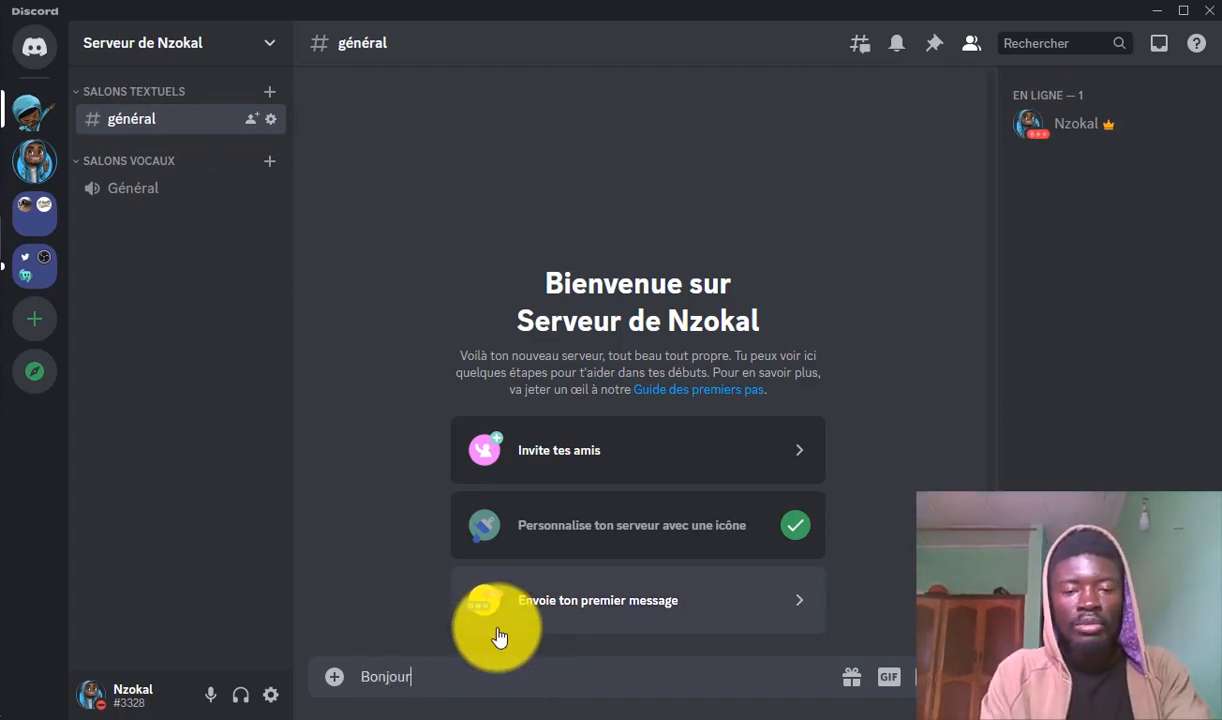
{"action": "key", "text": "Return"}
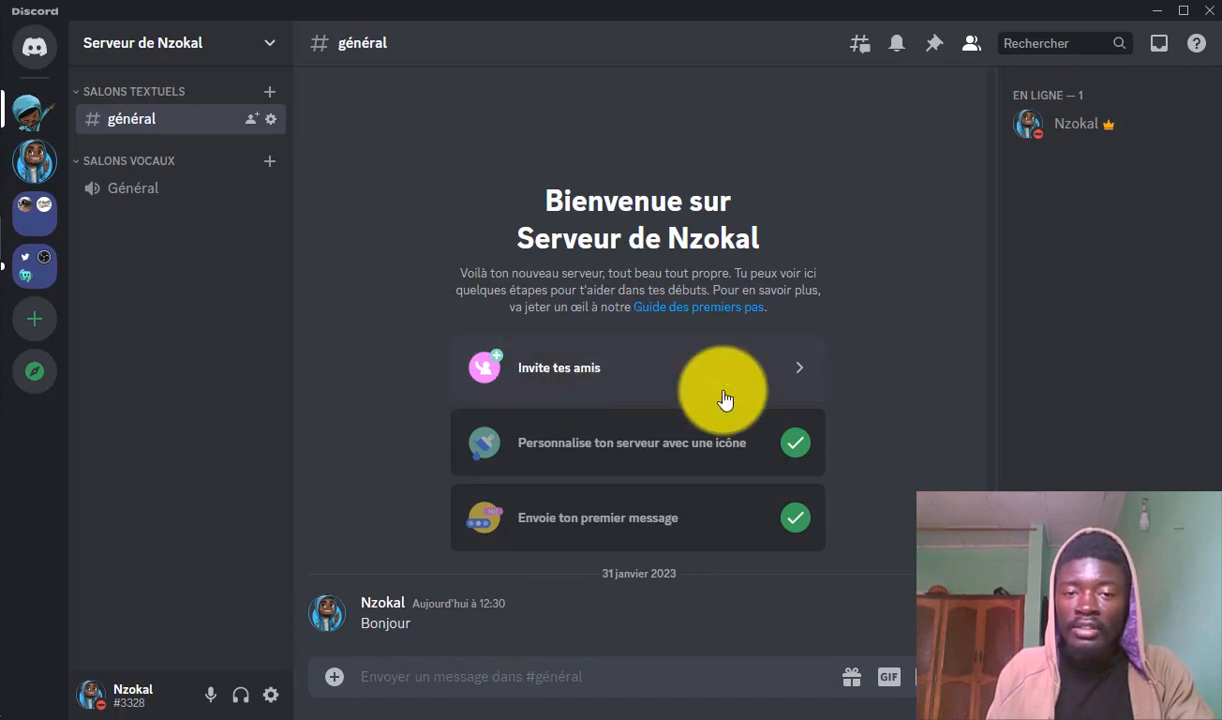
{"action": "left_click", "coordinate": [600, 367]}
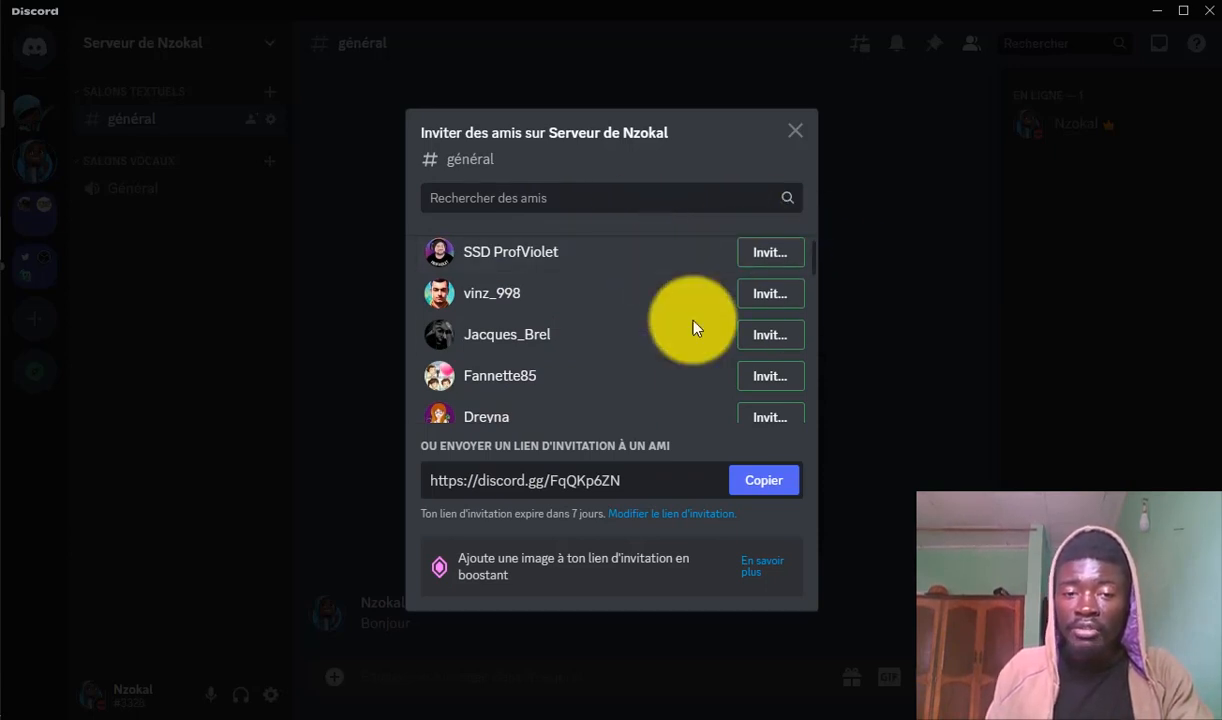
{"action": "left_click", "coordinate": [596, 470]}
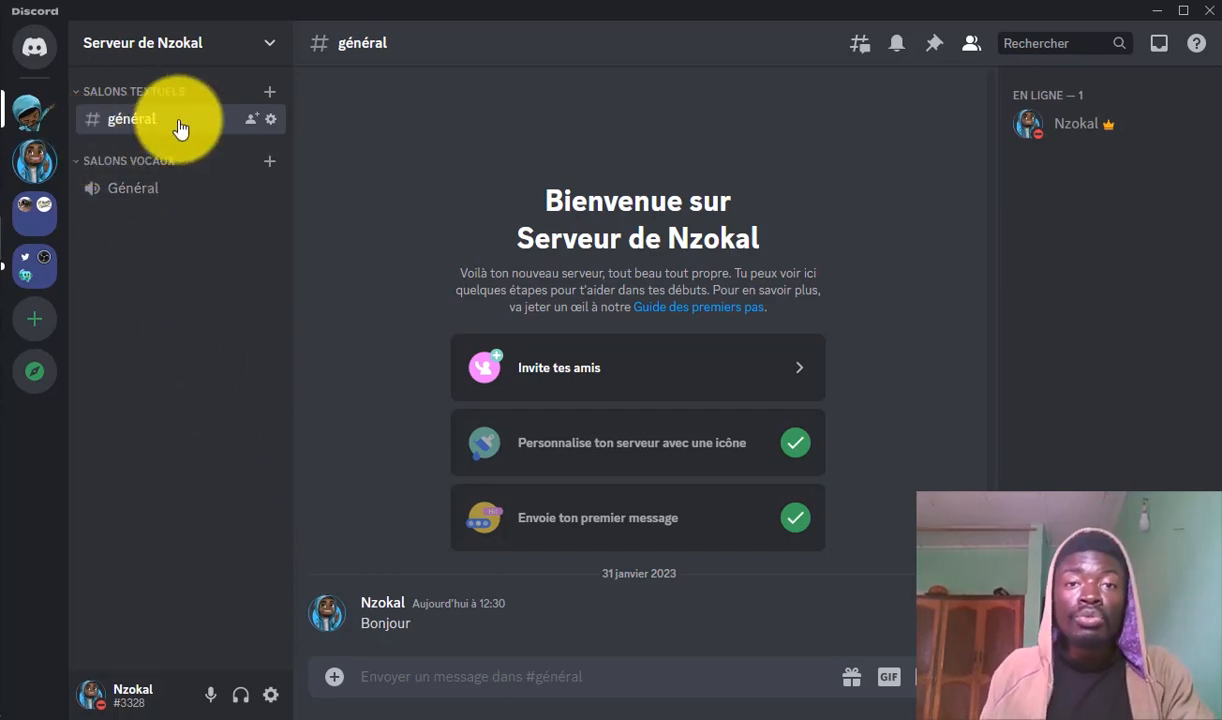
- Create a public text channel named films in the Salons textuels category
{"action": "left_click", "coordinate": [266, 99]}
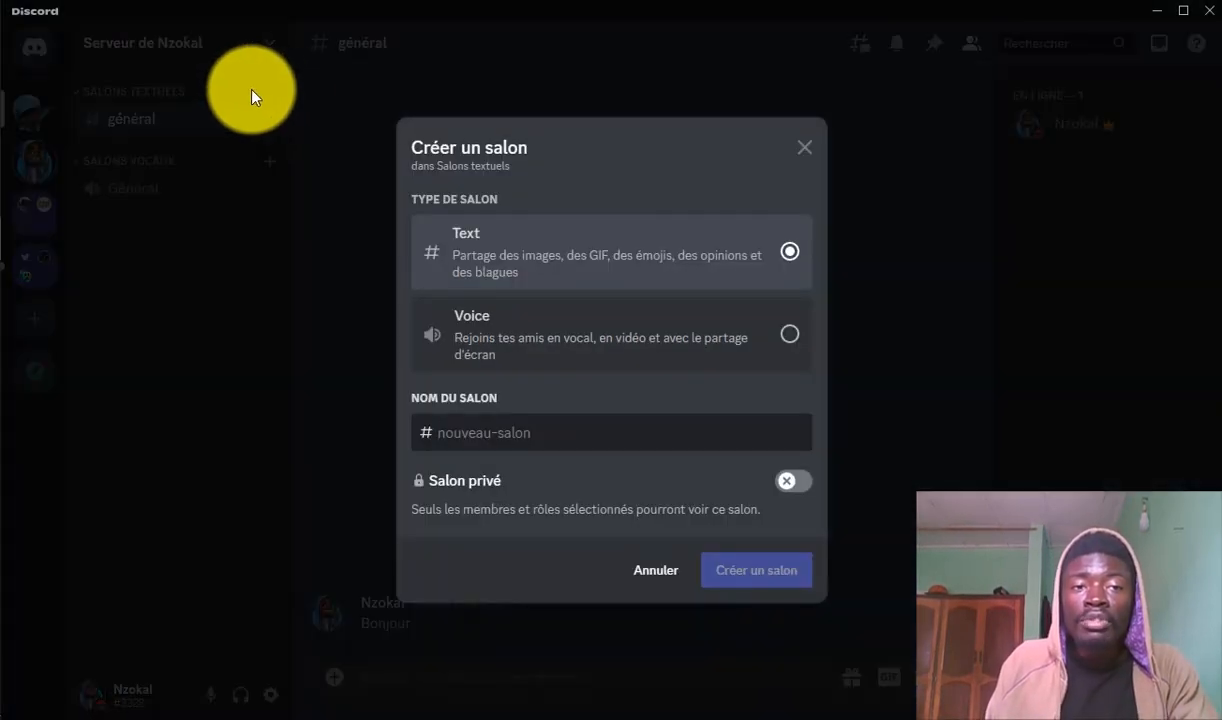
{"action": "left_click", "coordinate": [248, 97]}
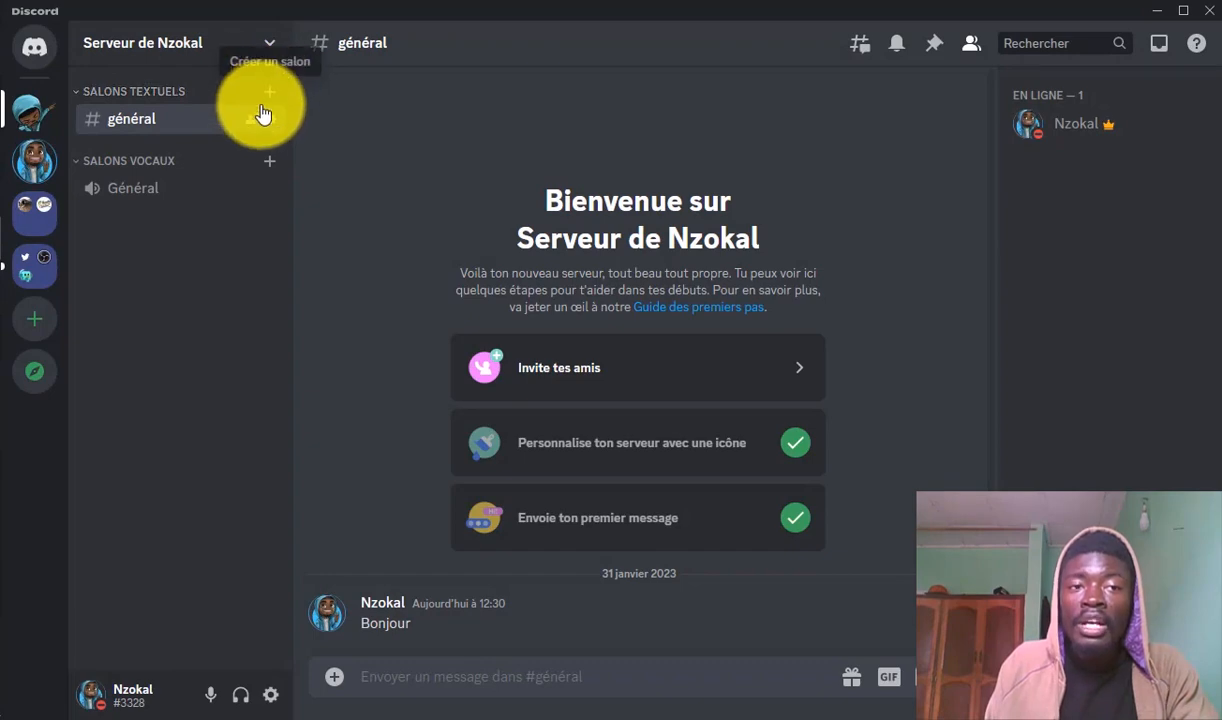
{"action": "left_click", "coordinate": [268, 104]}
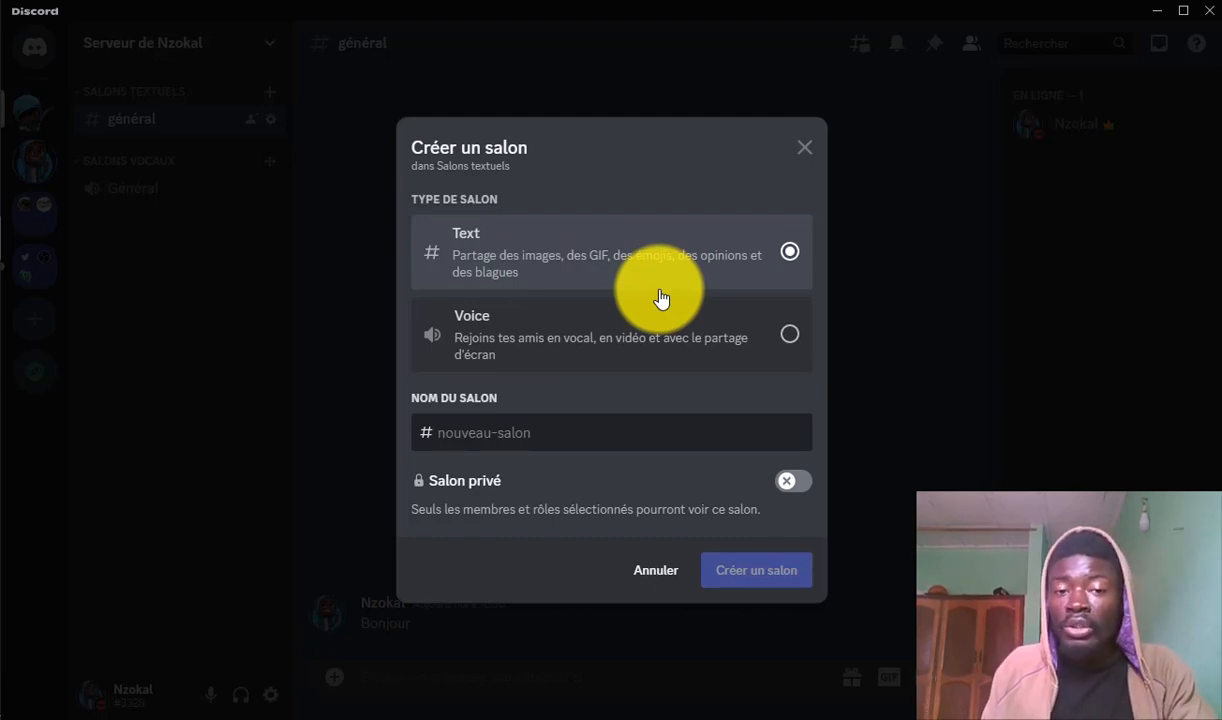
{"action": "left_click", "coordinate": [550, 440]}
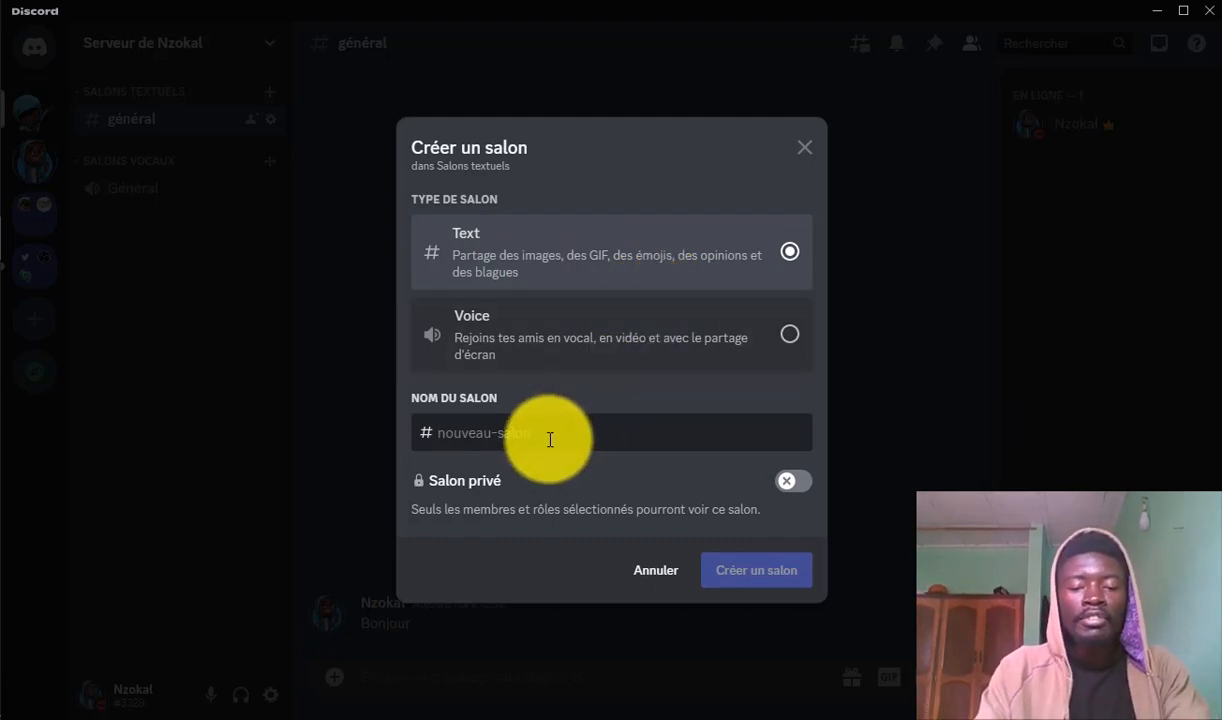
{"action": "type", "text": "films"}
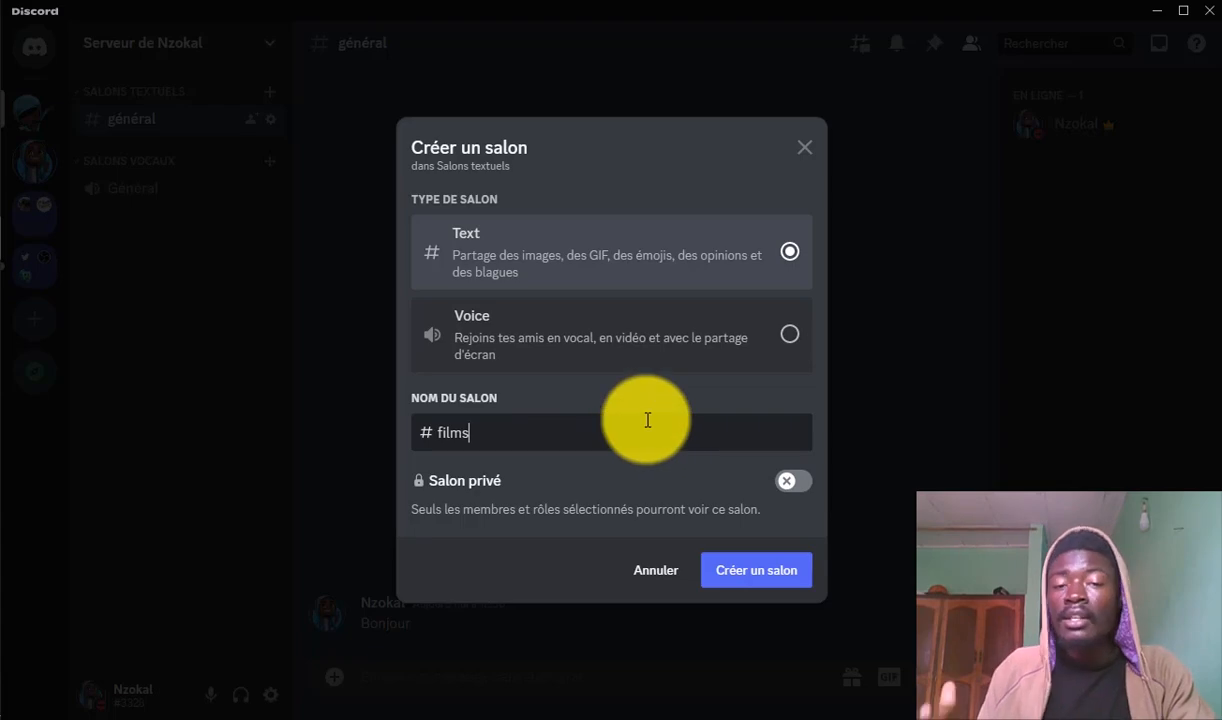
{"action": "left_click", "coordinate": [758, 578]}
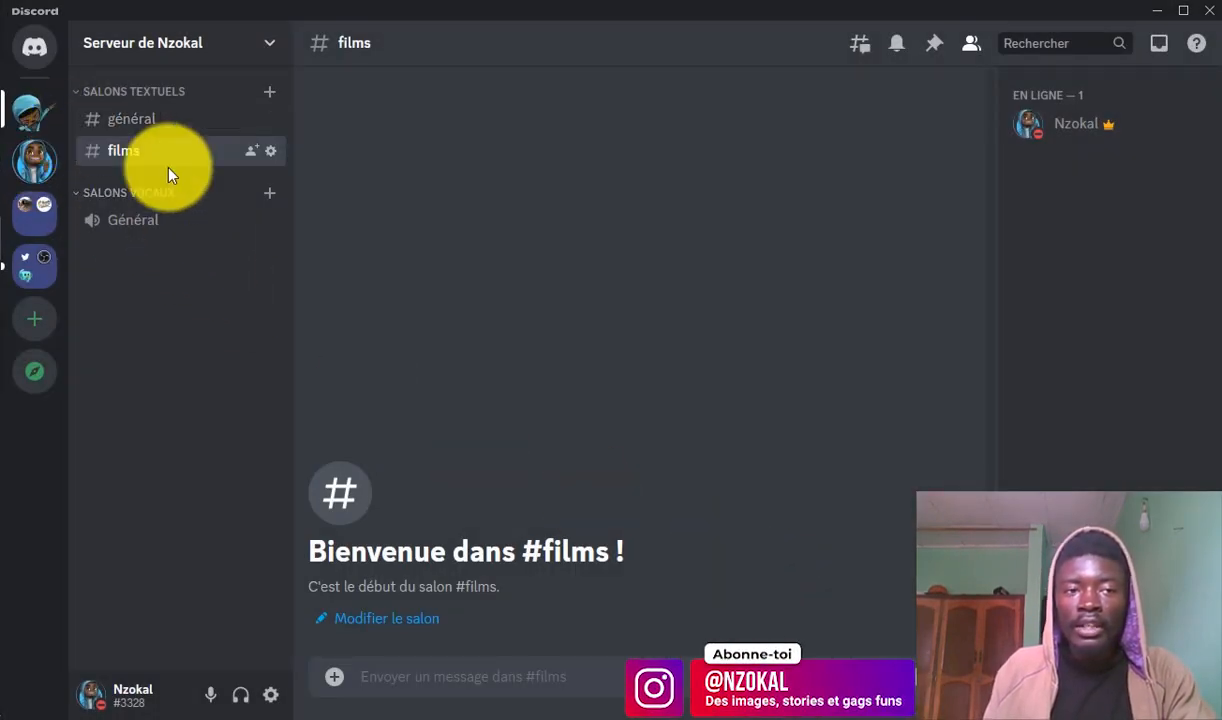
- Create a public text channel named jeux-video in the Salons textuels category
{"action": "left_click", "coordinate": [269, 92]}
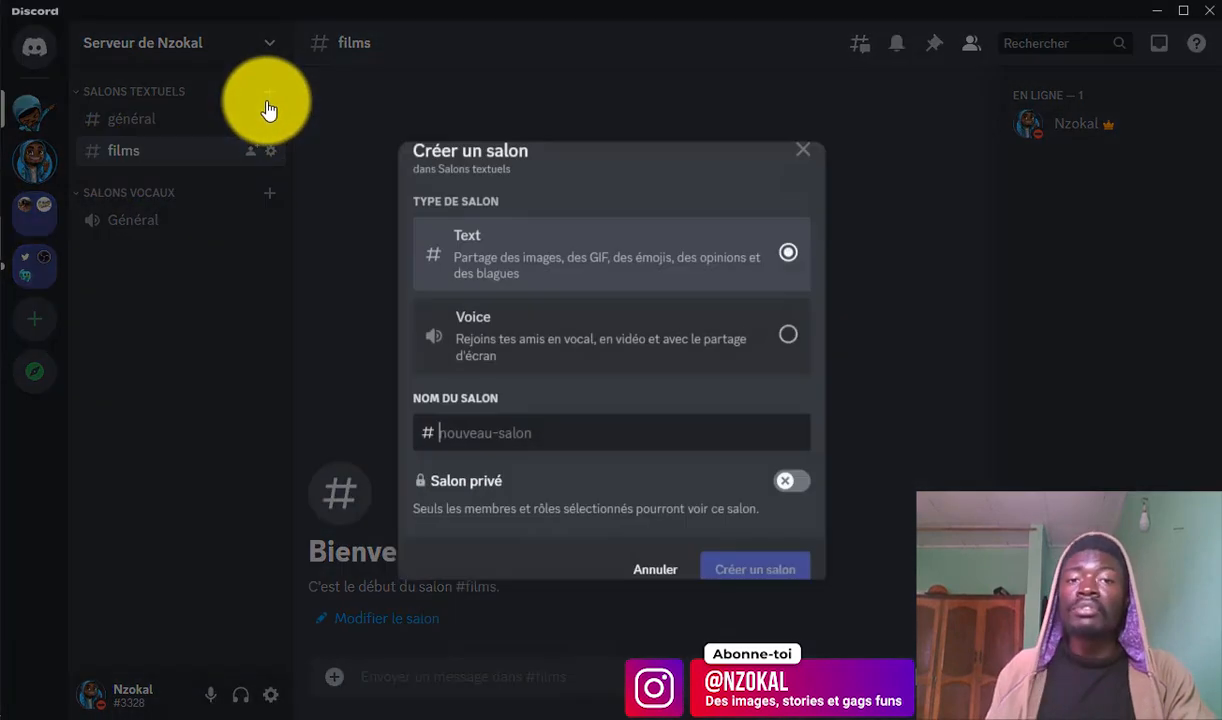
{"action": "type", "text": "jeux-video"}
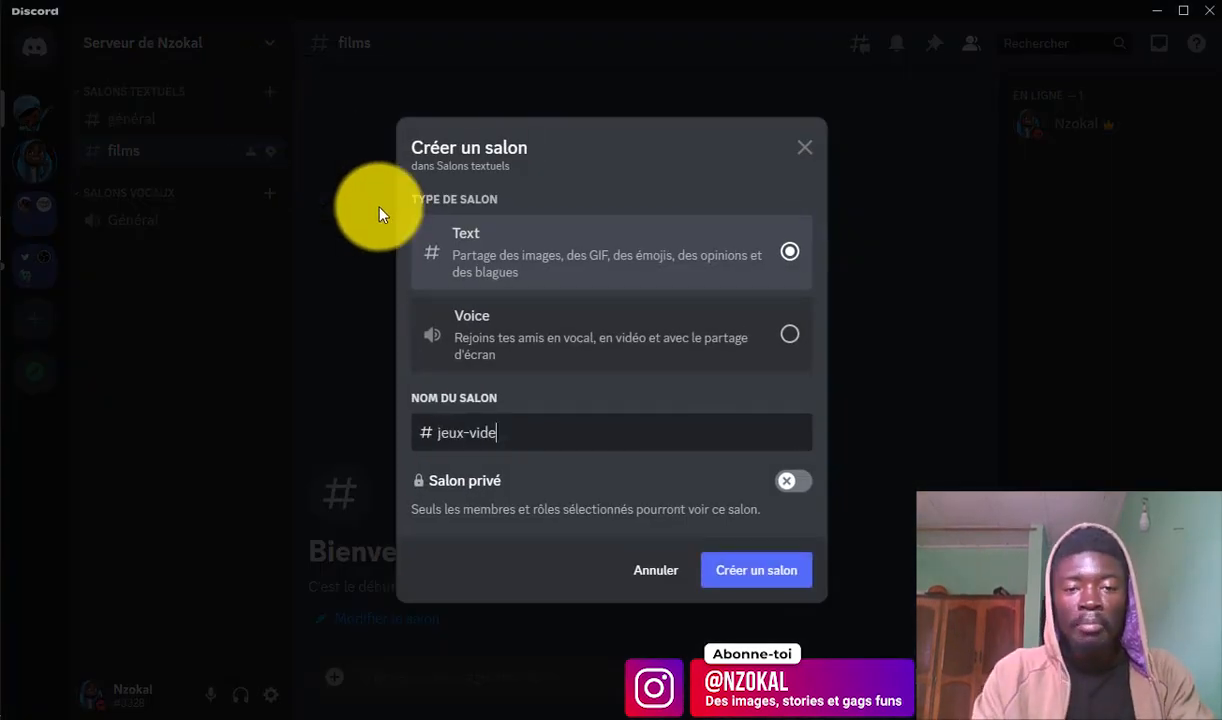
{"action": "left_click", "coordinate": [777, 578]}
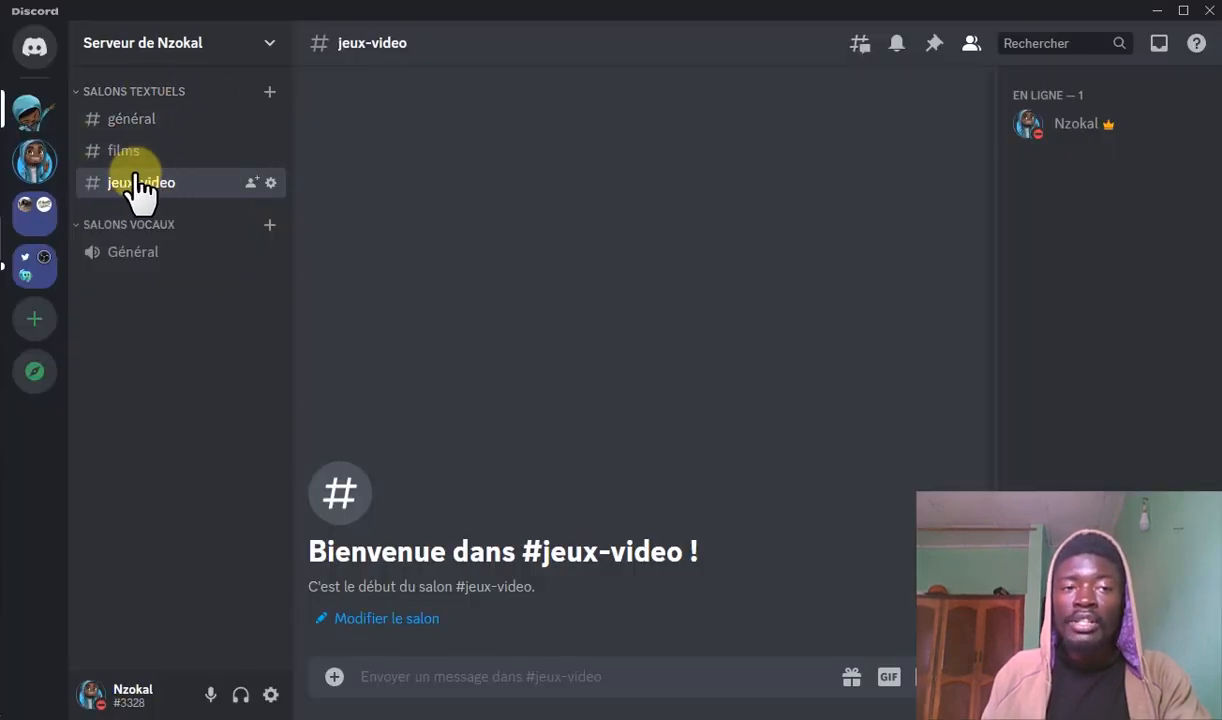
- Create a text channel named reglement and move it above général in the Salons textuels category
{"action": "left_click", "coordinate": [269, 95]}
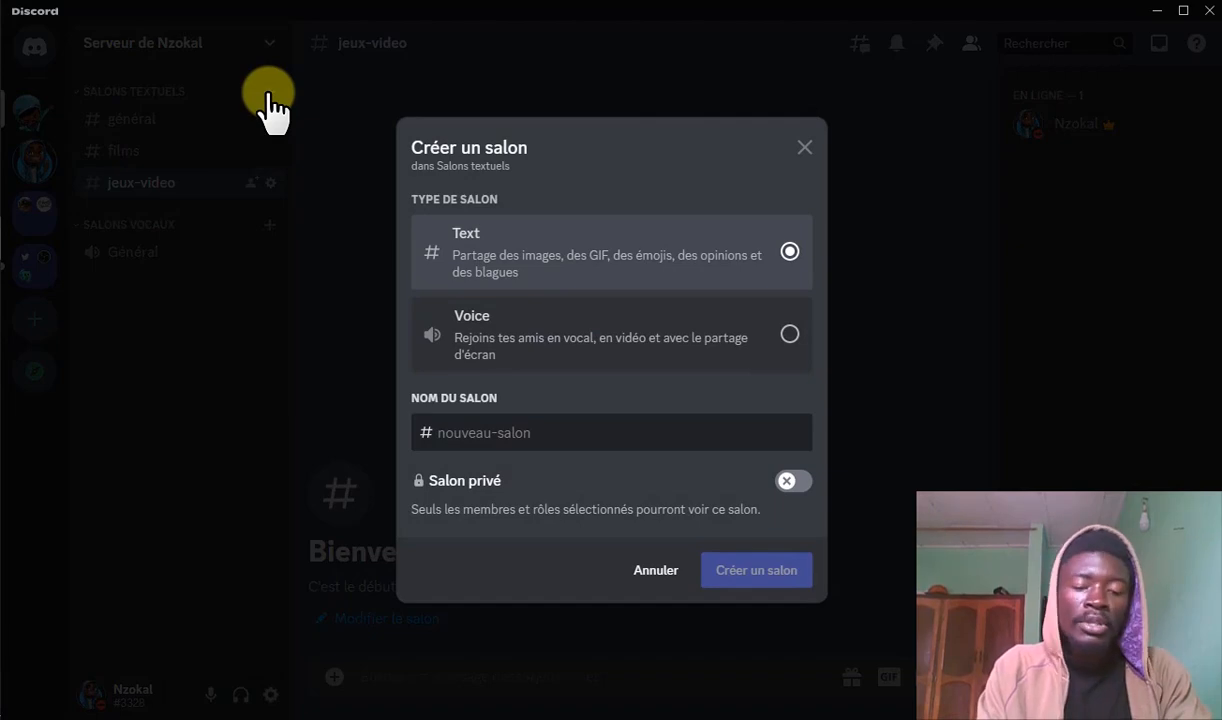
{"action": "type", "text": "reglement"}
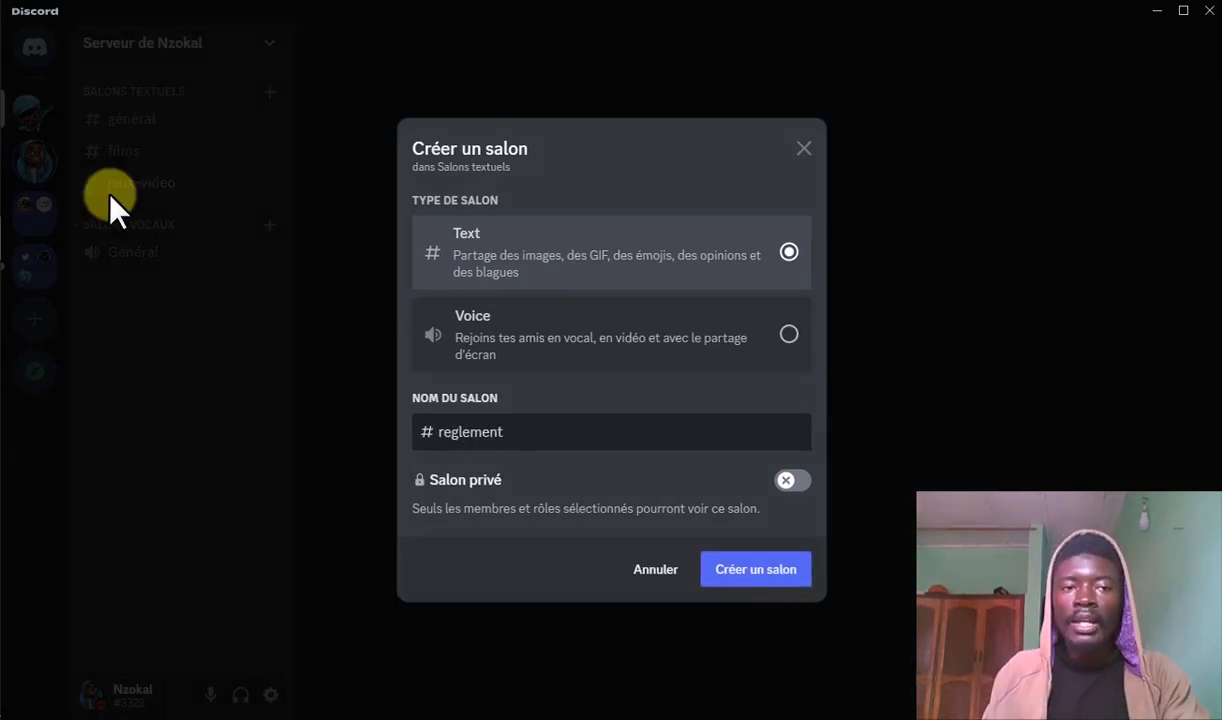
{"action": "key", "text": "Return"}
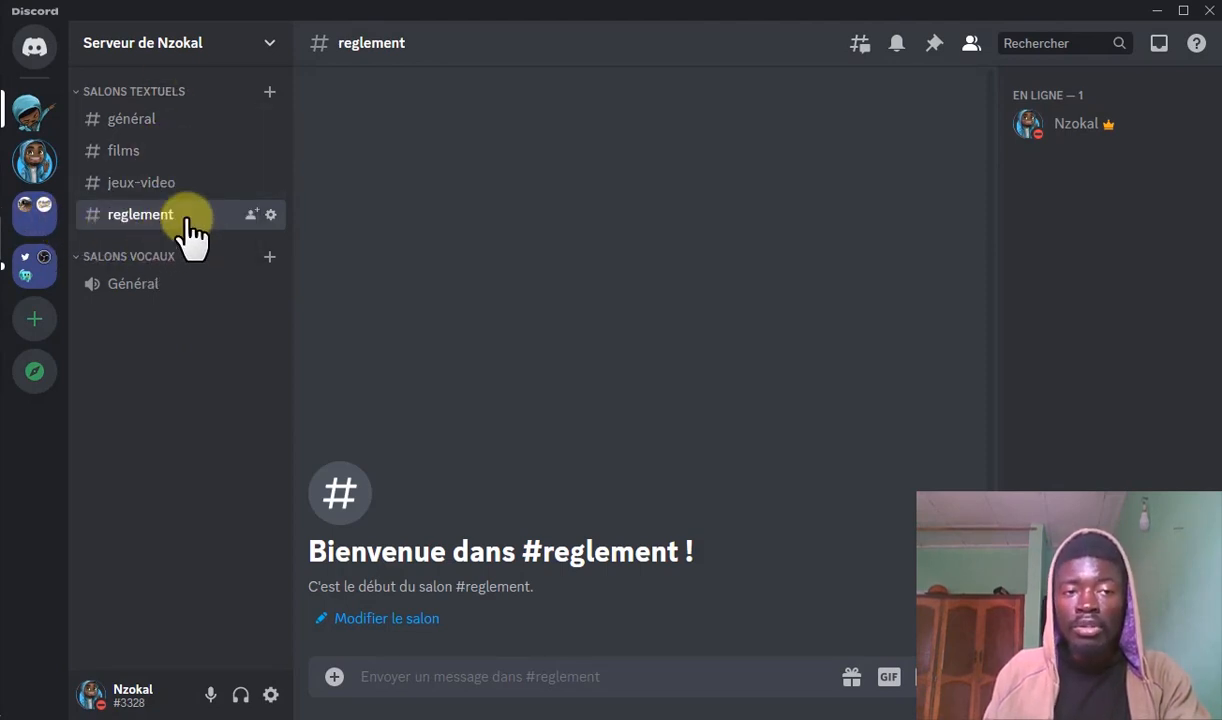
{"action": "left_click_drag", "start_coordinate": [188, 222], "coordinate": [202, 145]}
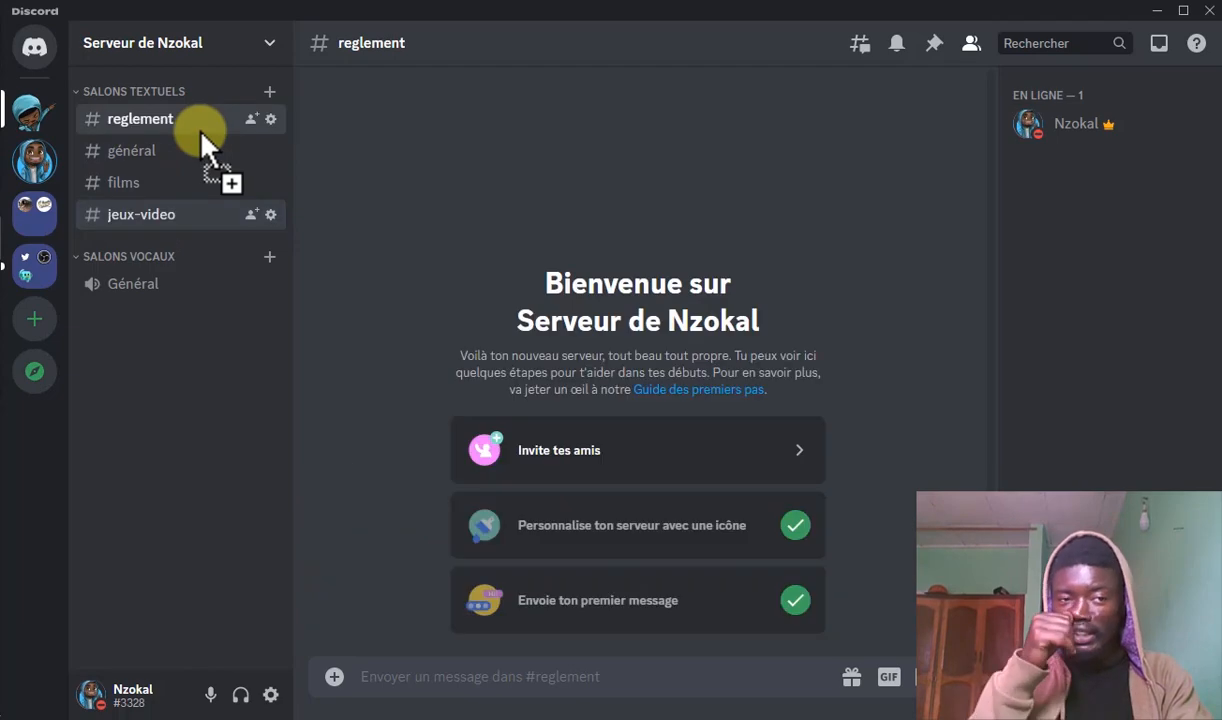
- View the général, films and jeux-video text channels one after another
{"action": "left_click", "coordinate": [150, 154]}
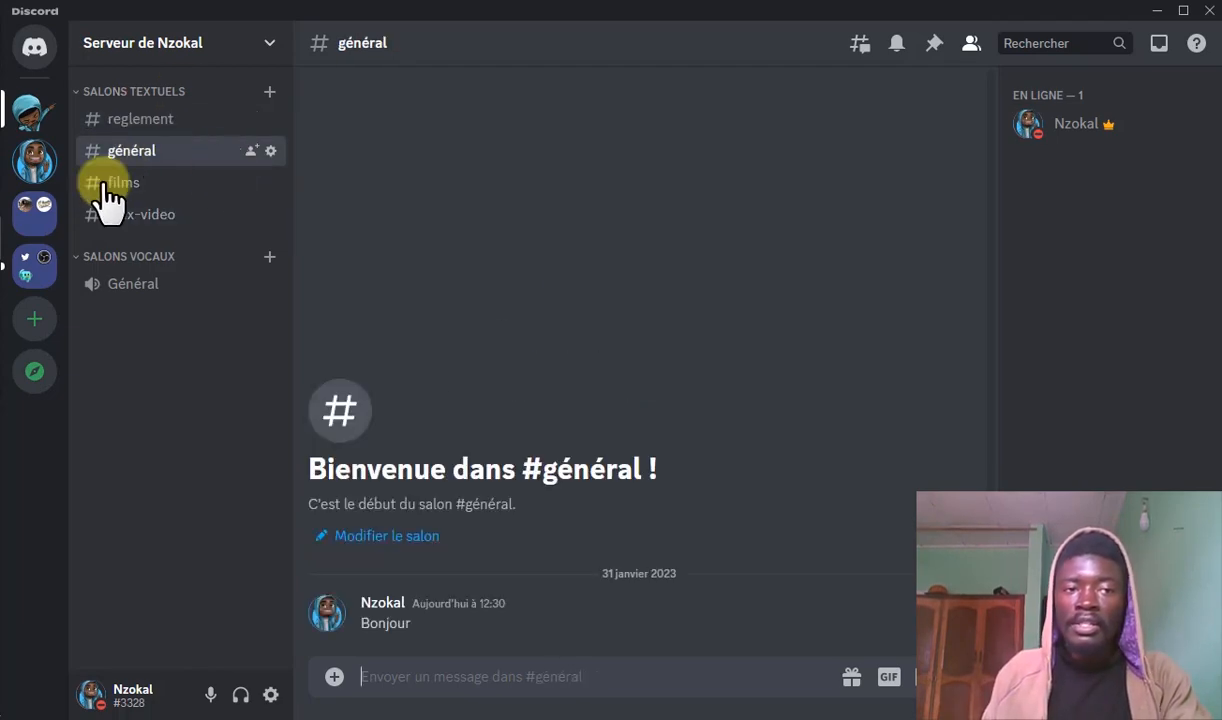
{"action": "left_click", "coordinate": [165, 190]}
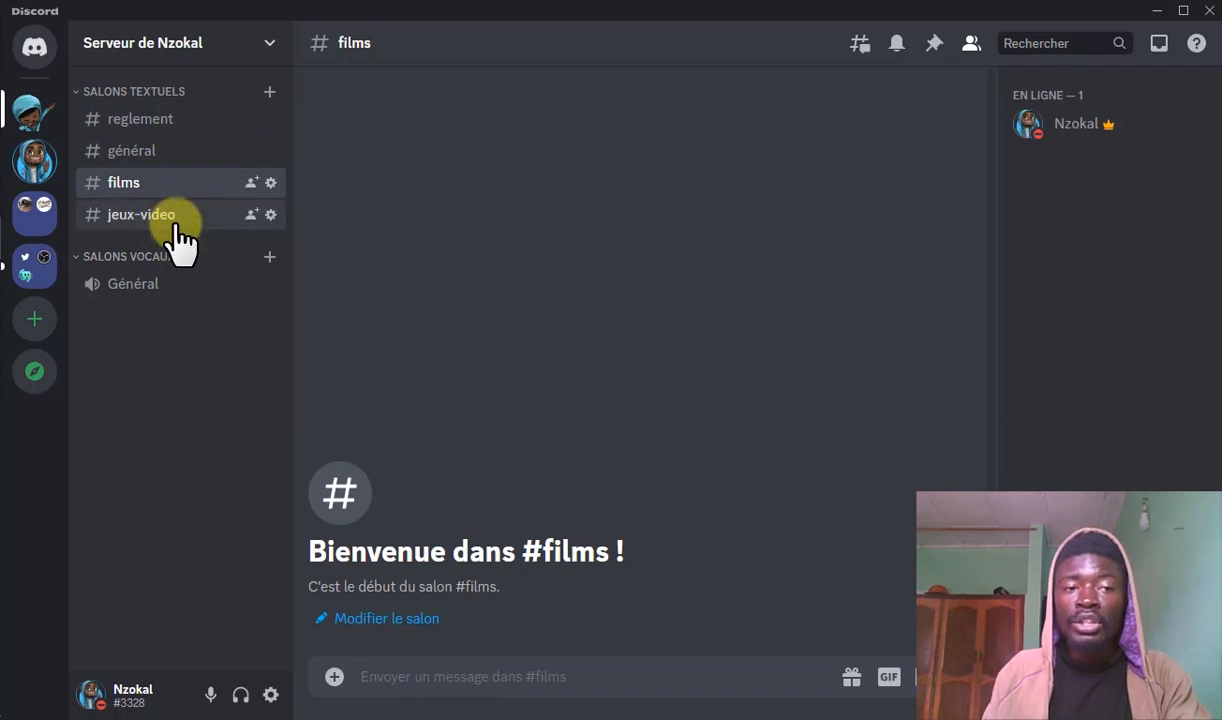
{"action": "left_click", "coordinate": [178, 218]}
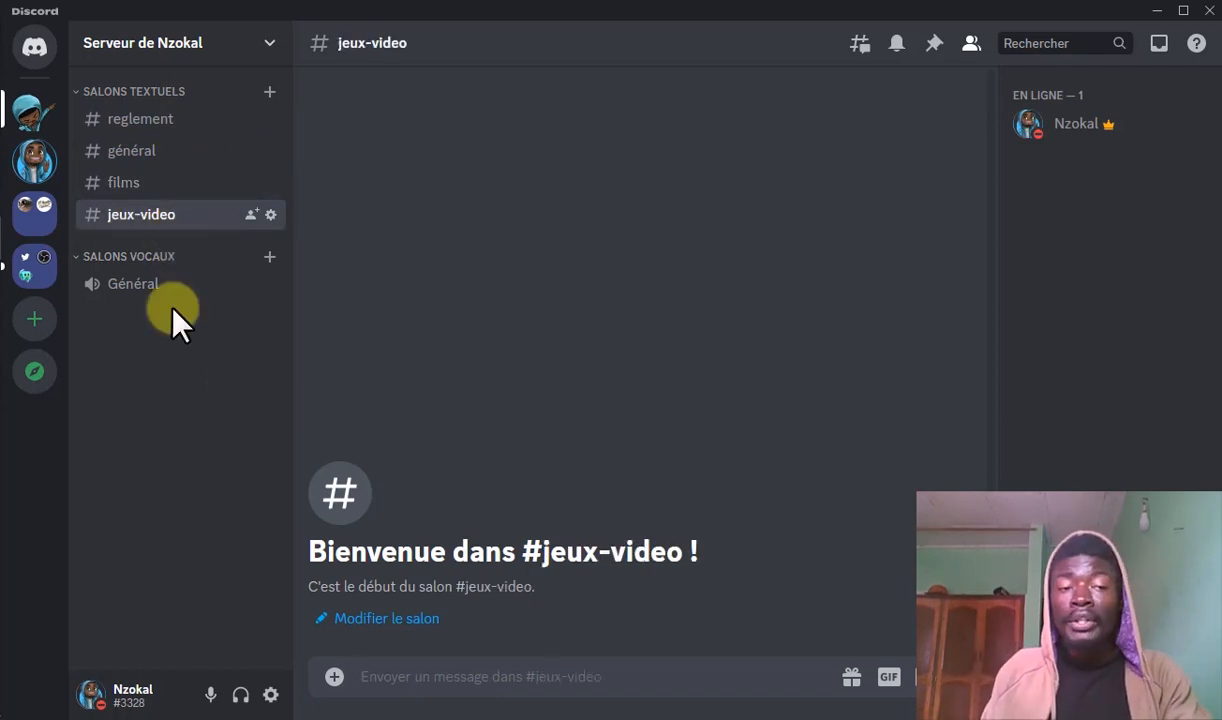
- Create a non-private channel category named "espace VIP" on the server
{"action": "right_click", "coordinate": [196, 377]}
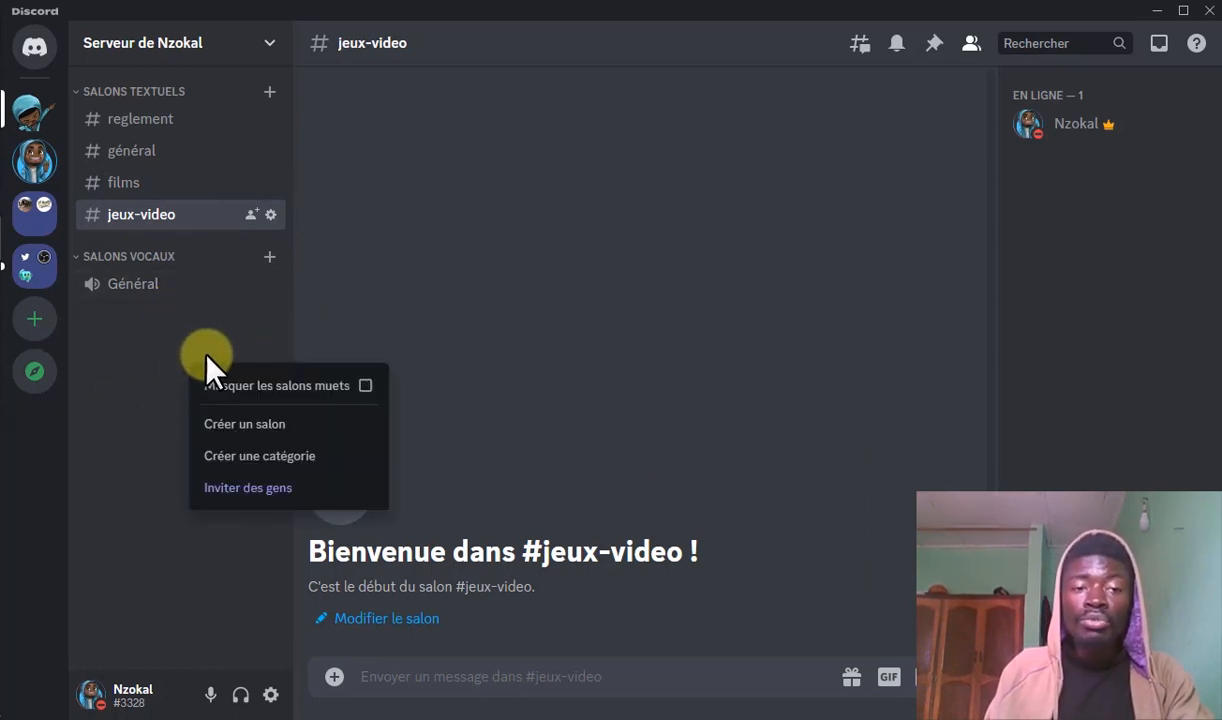
{"action": "left_click", "coordinate": [255, 460]}
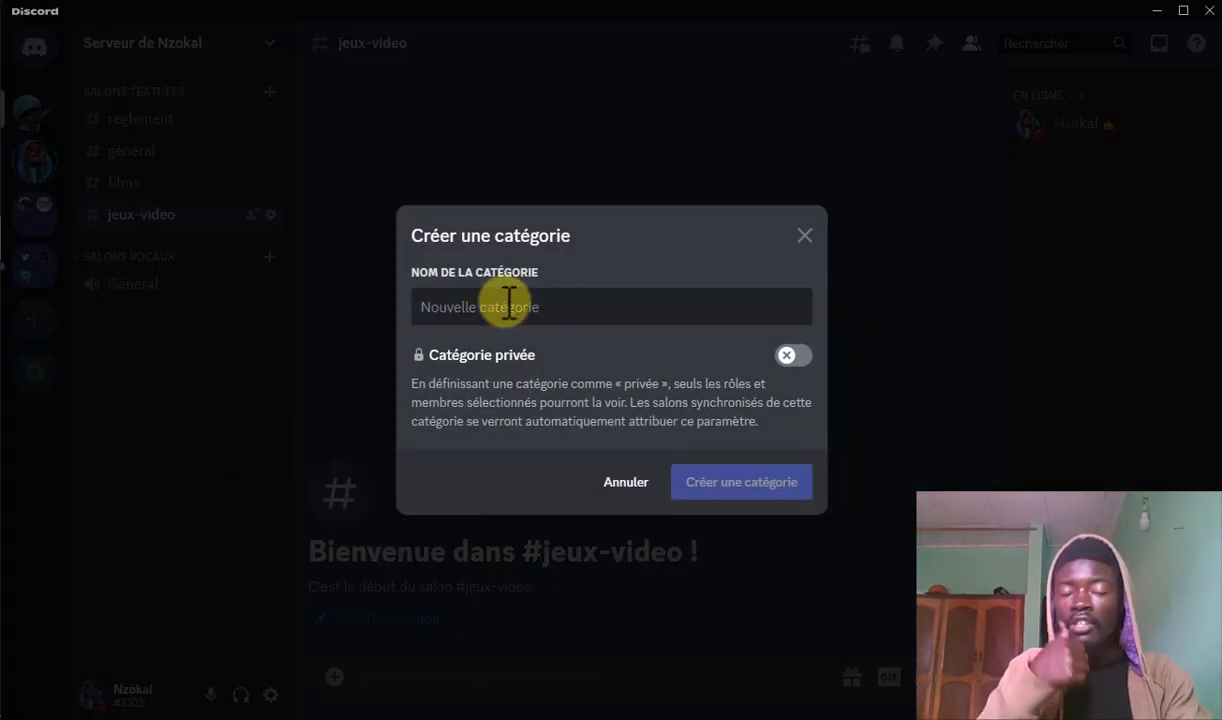
{"action": "type", "text": "espace VIP"}
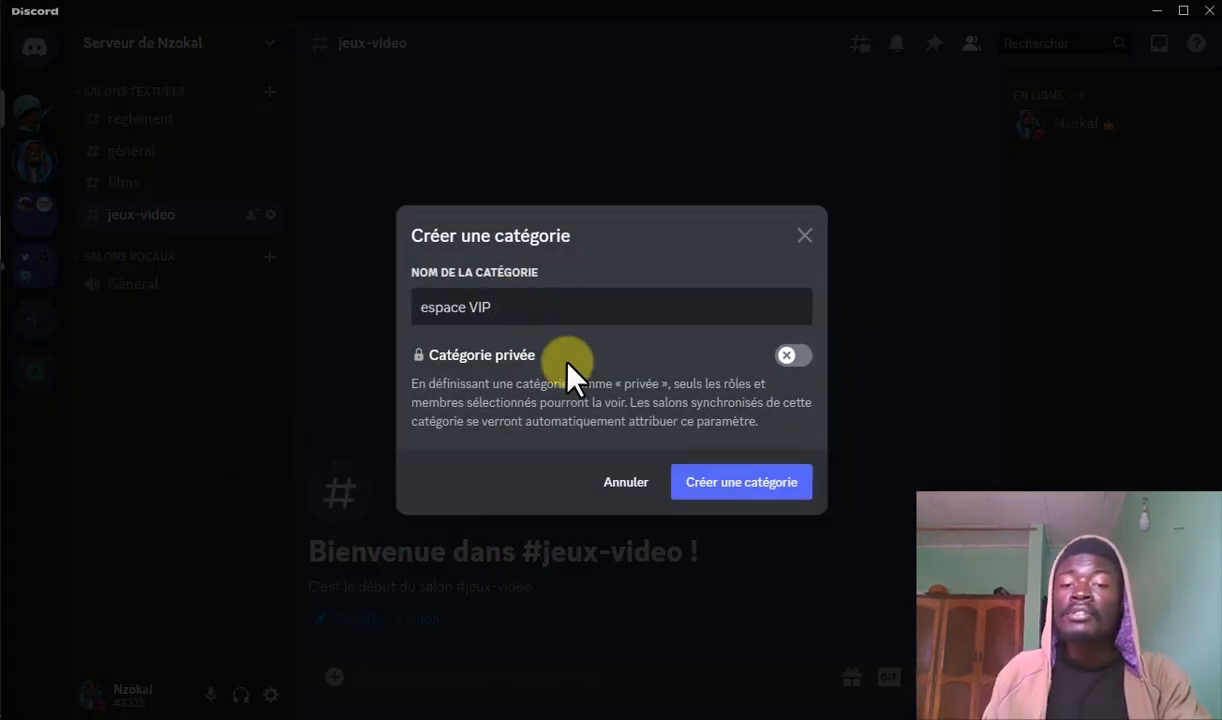
{"action": "left_click", "coordinate": [728, 486]}
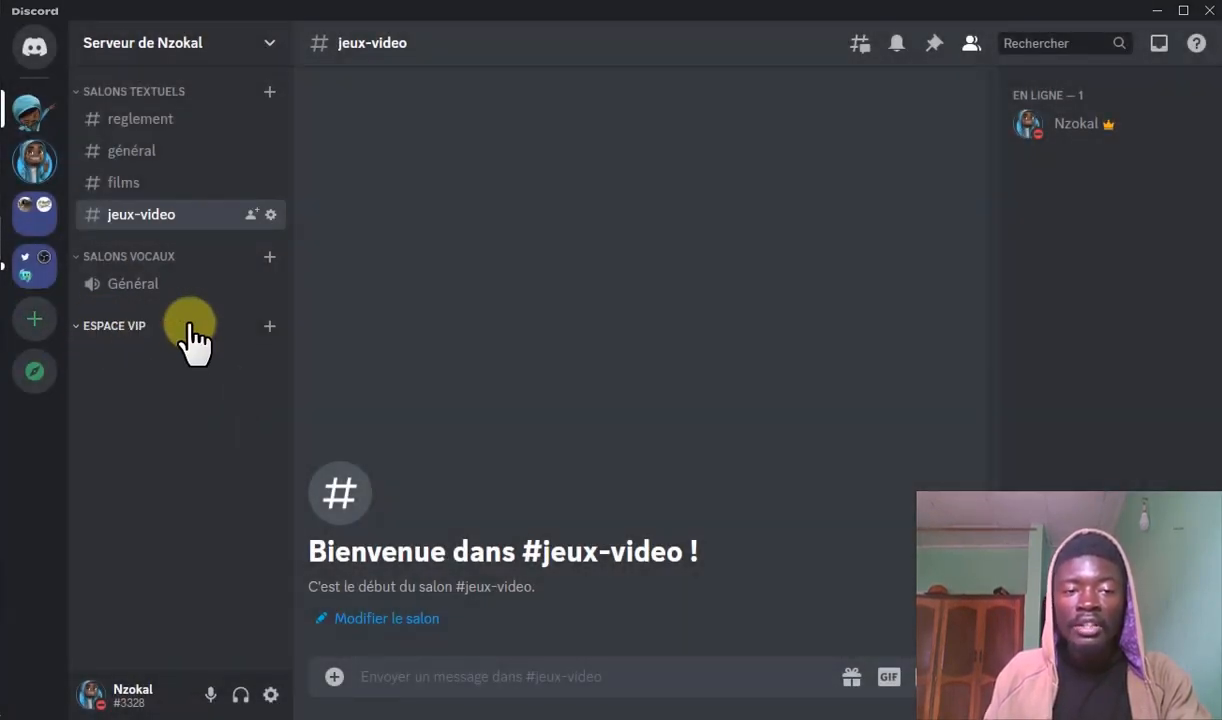
- Create a non-private voice channel named vocal in the espace VIP category
{"action": "left_click", "coordinate": [269, 328]}
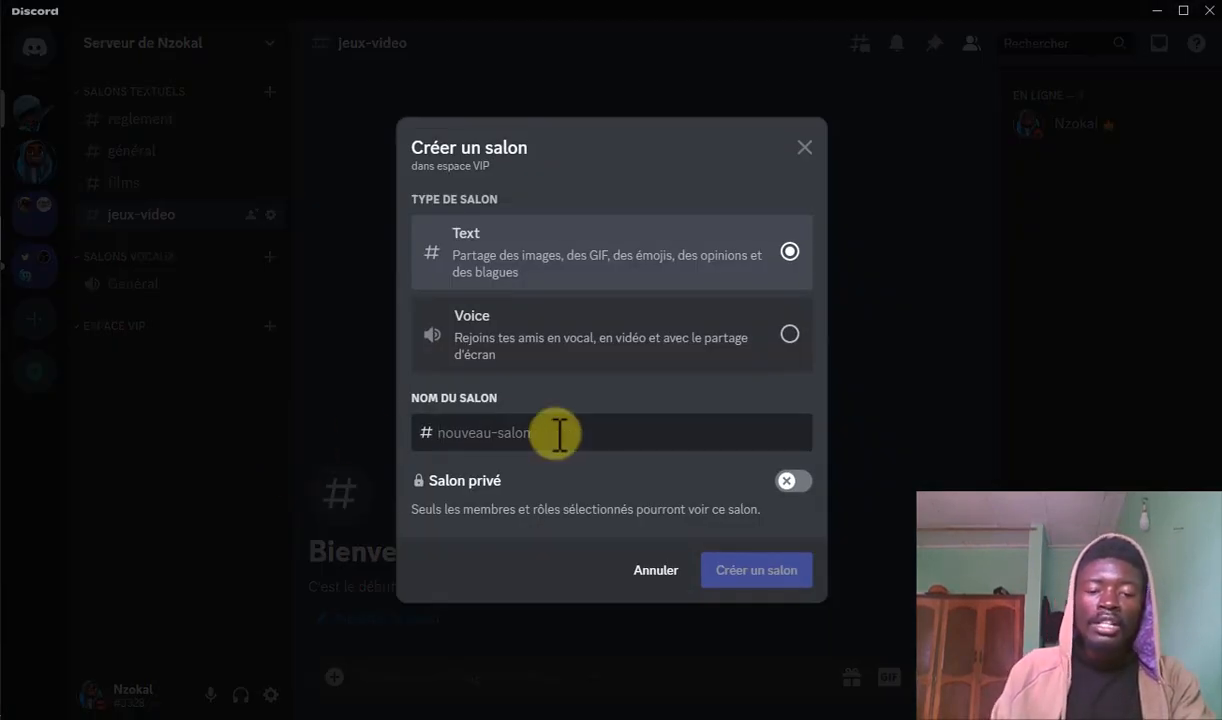
{"action": "type", "text": "vocal"}
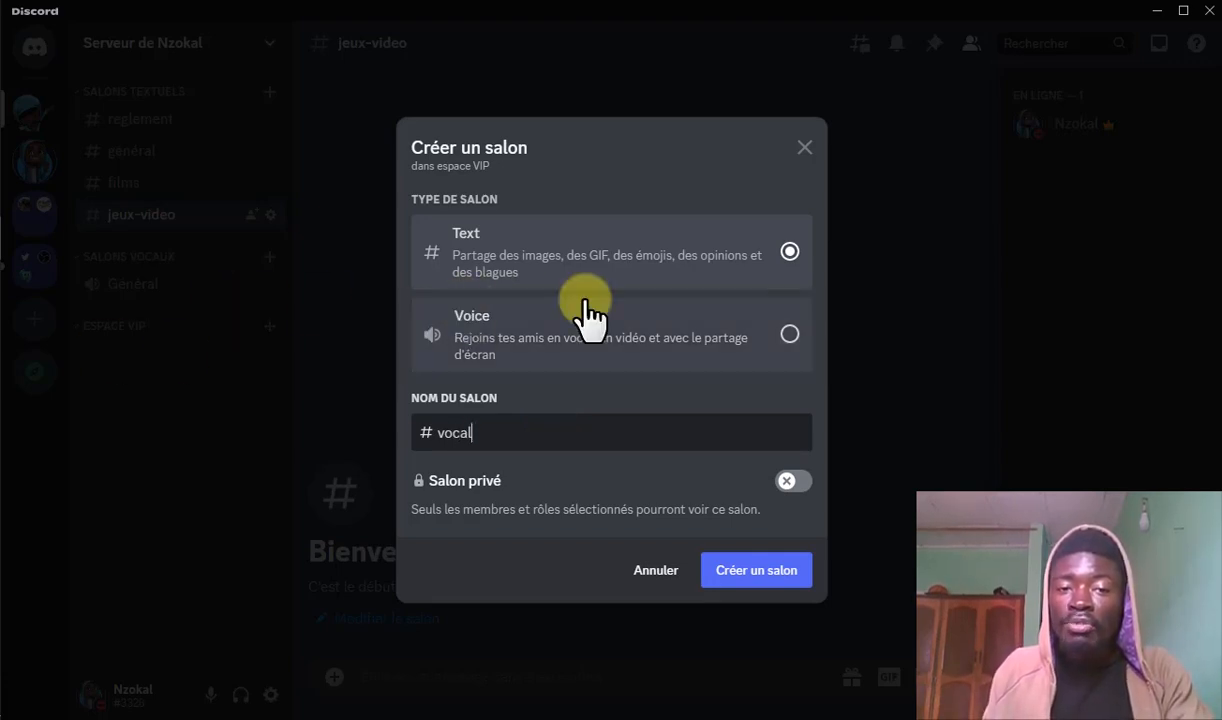
{"action": "left_click", "coordinate": [789, 334]}
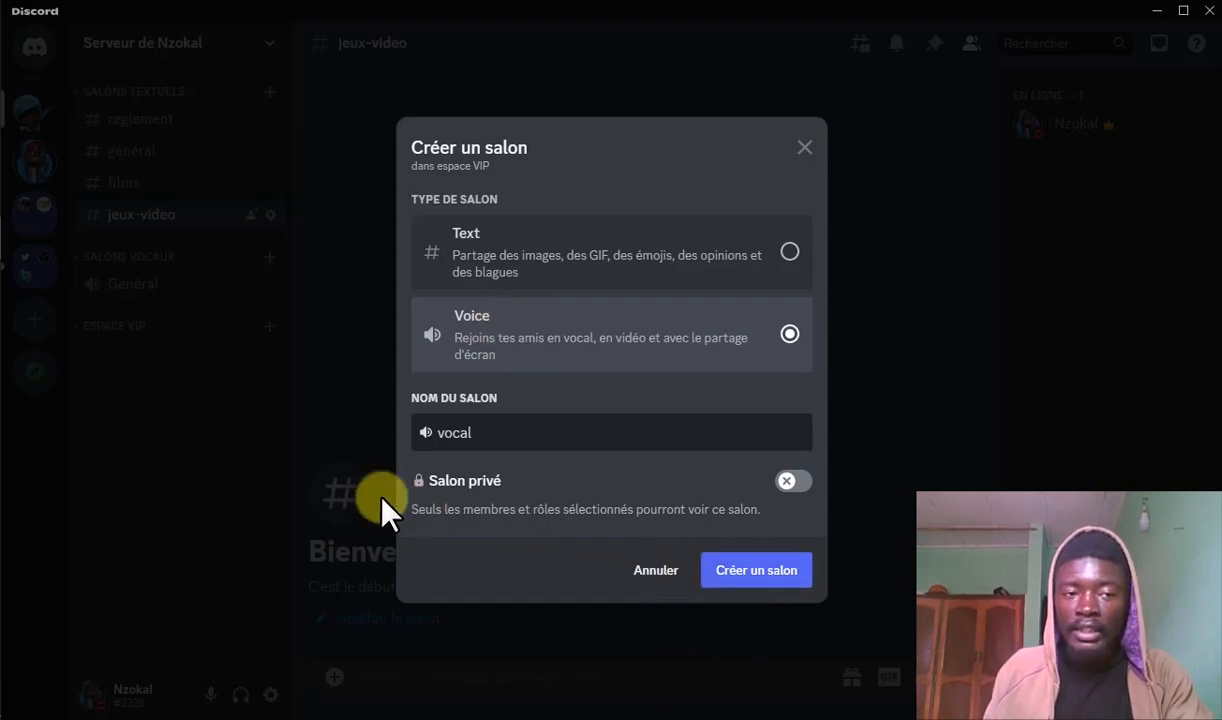
{"action": "key", "text": "Return"}
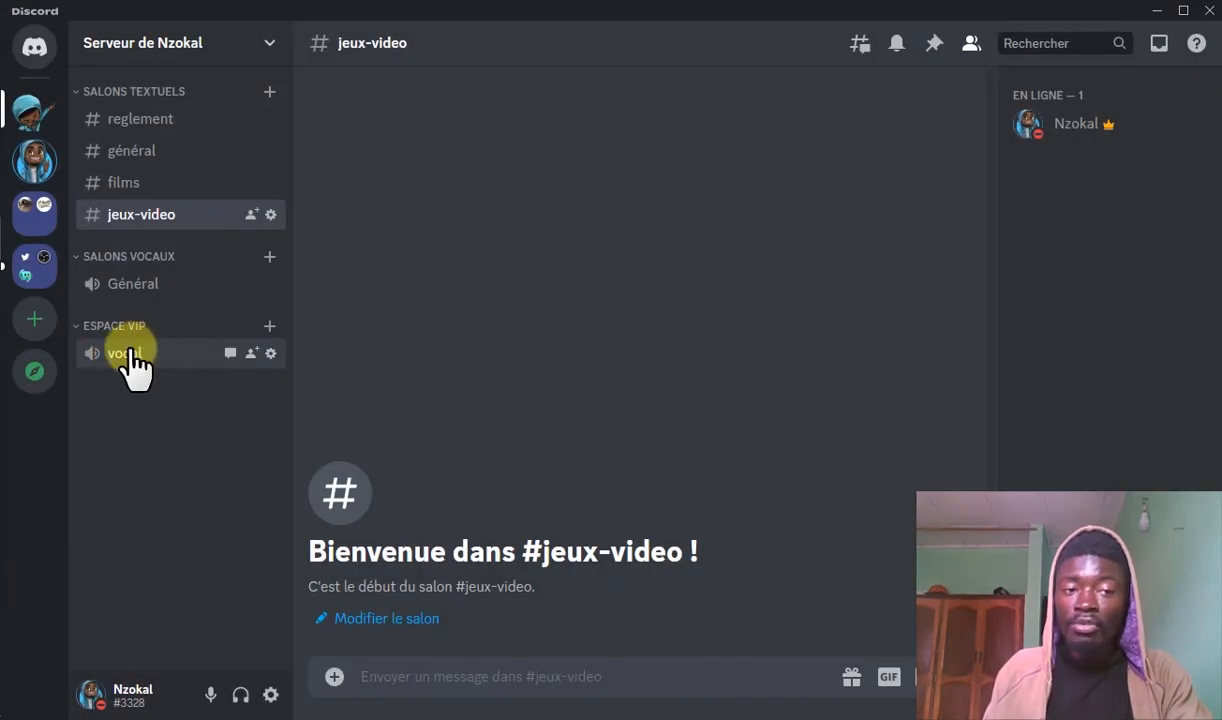
- Create a non-private text channel named giveaway in the espace VIP category
{"action": "left_click", "coordinate": [269, 326]}
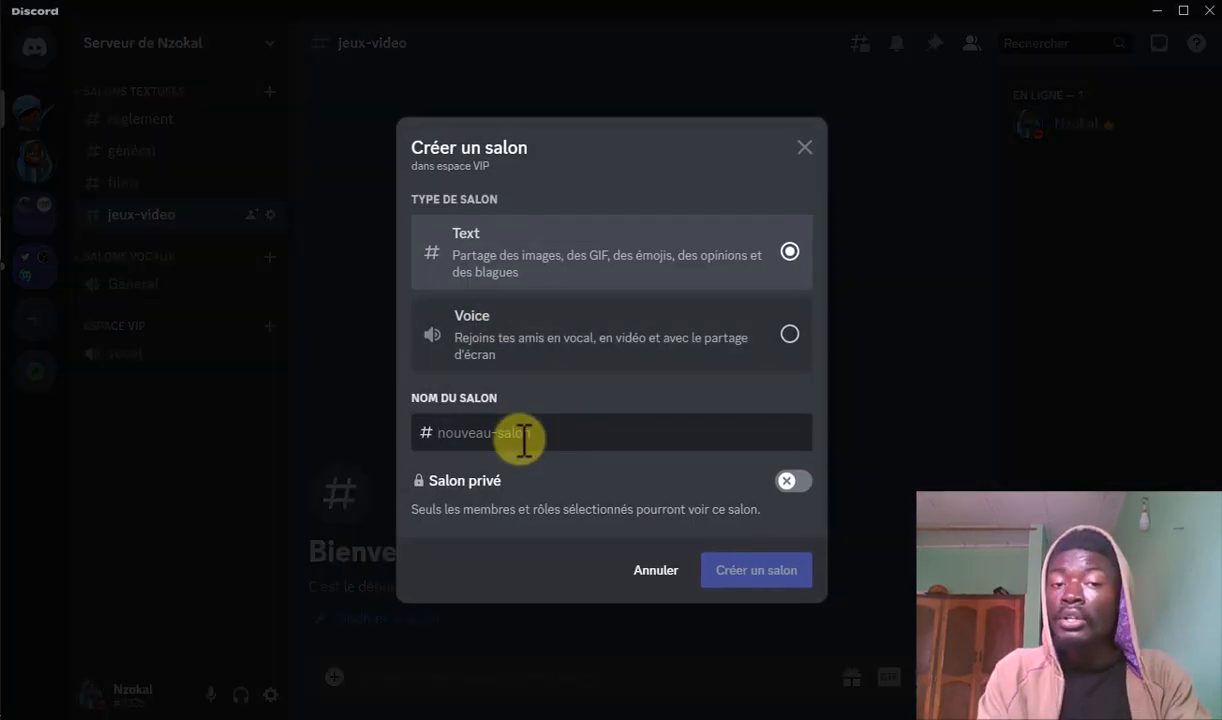
{"action": "type", "text": "giveaway"}
{"action": "left_click", "coordinate": [756, 570]}
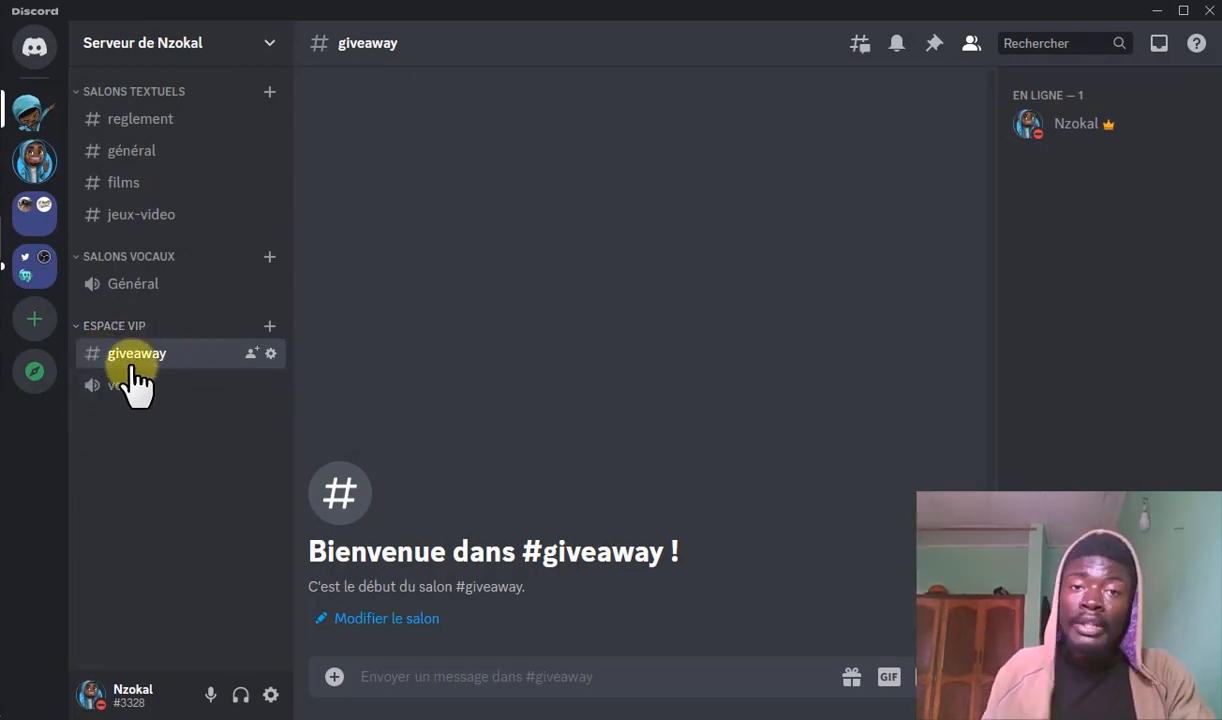
- Join the Général voice channel and disconnect from it
{"action": "left_click", "coordinate": [150, 285]}
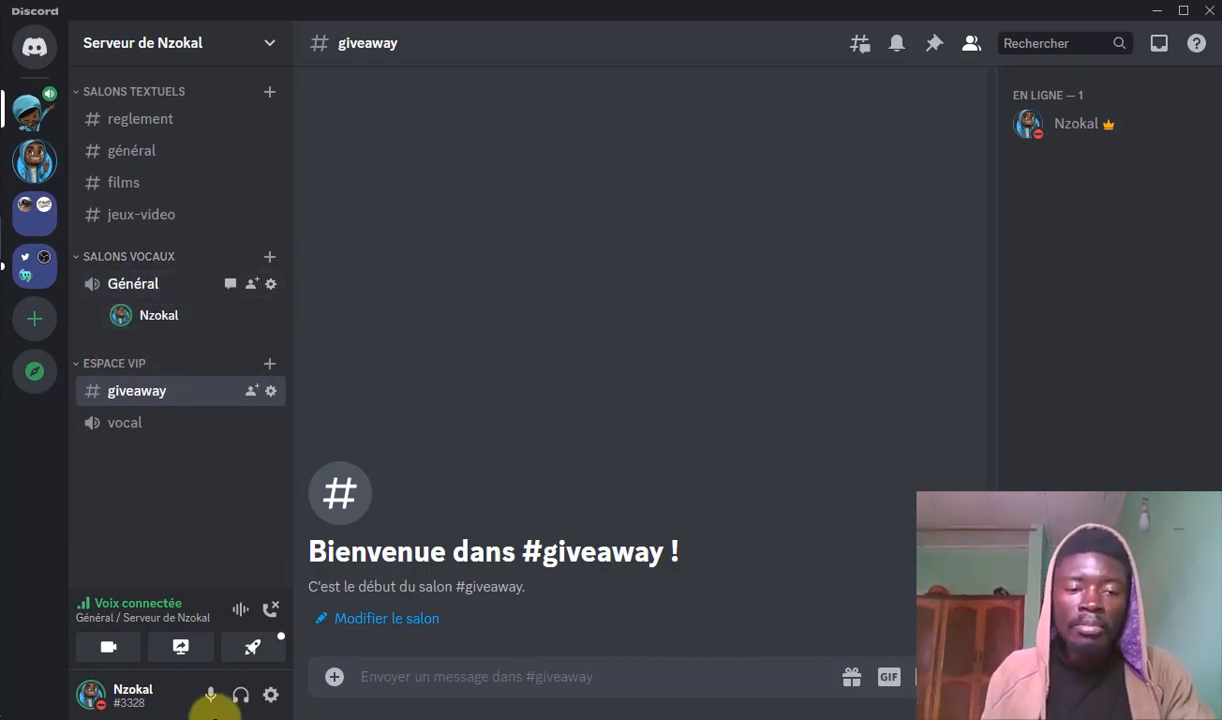
{"action": "left_click", "coordinate": [270, 609]}
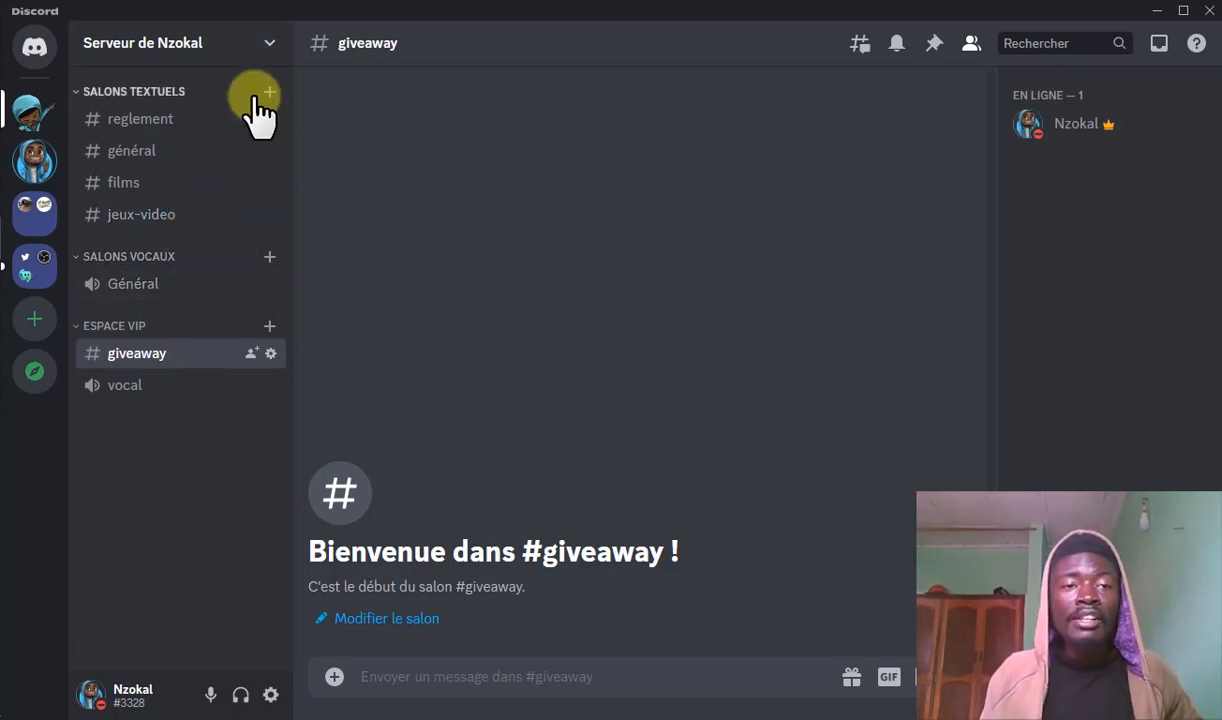
- Open the server settings overview and select général as the system messages channel
{"action": "left_click", "coordinate": [269, 45]}
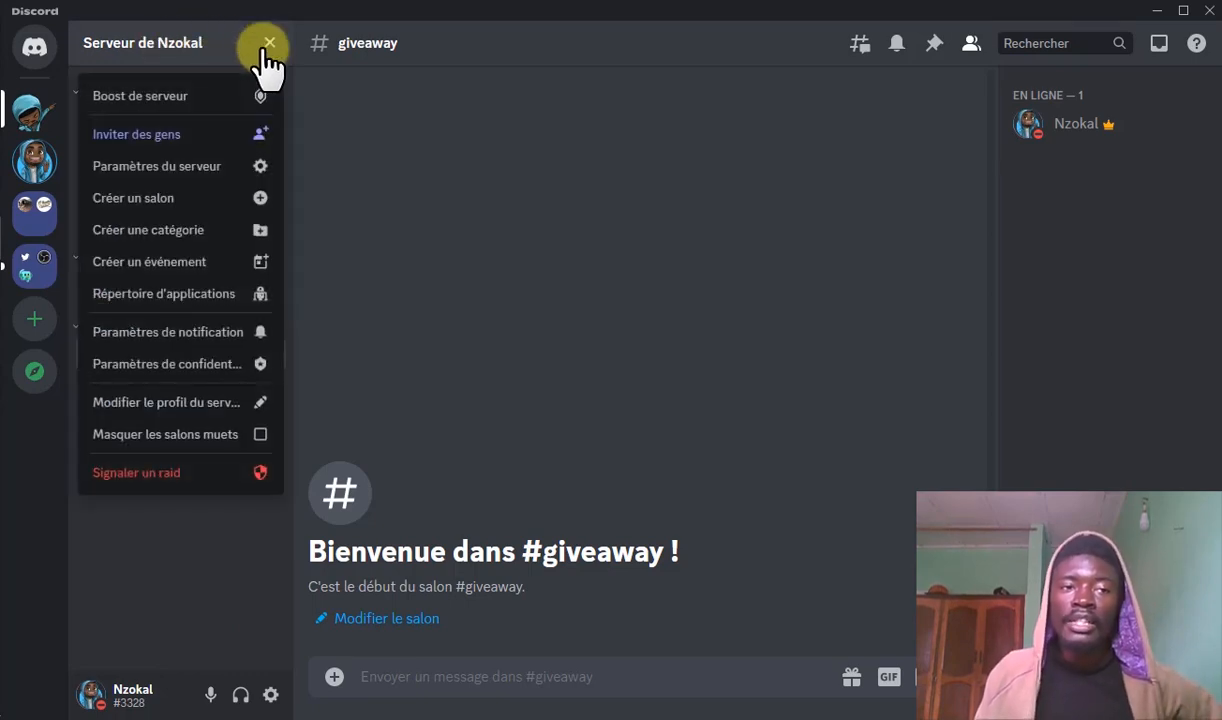
{"action": "left_click", "coordinate": [150, 172]}
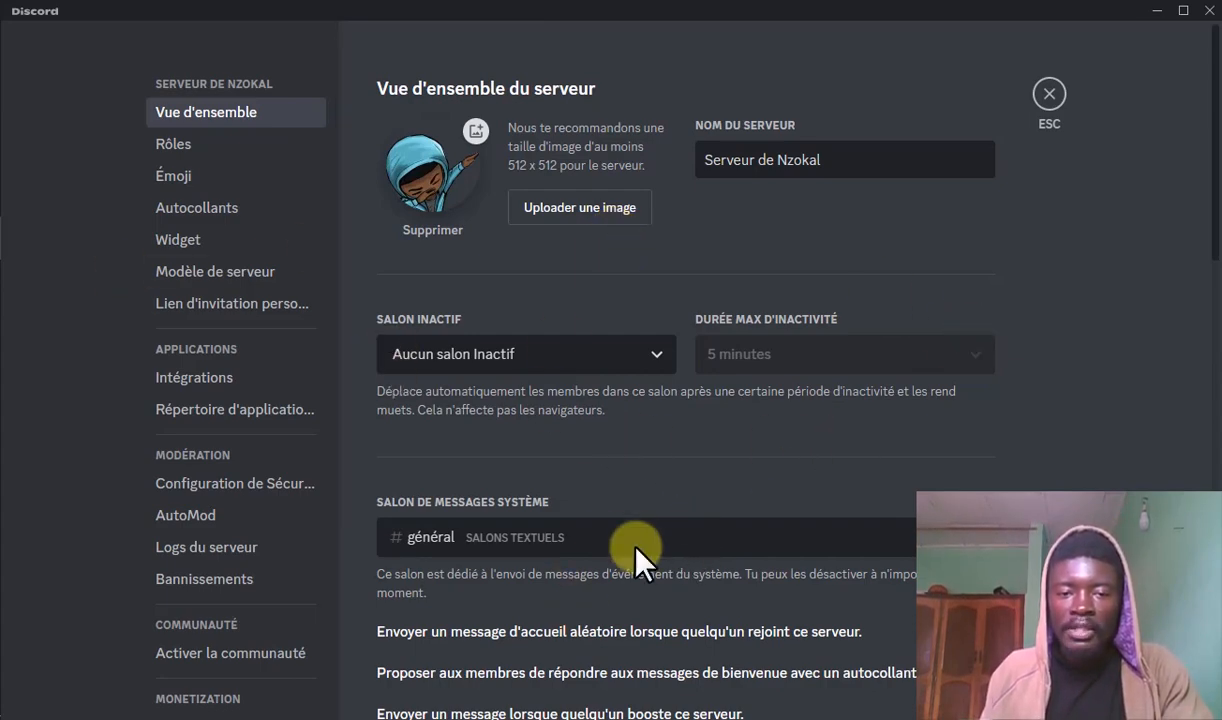
{"action": "scroll", "coordinate": [638, 548], "scroll_direction": "down", "scroll_amount": 2}
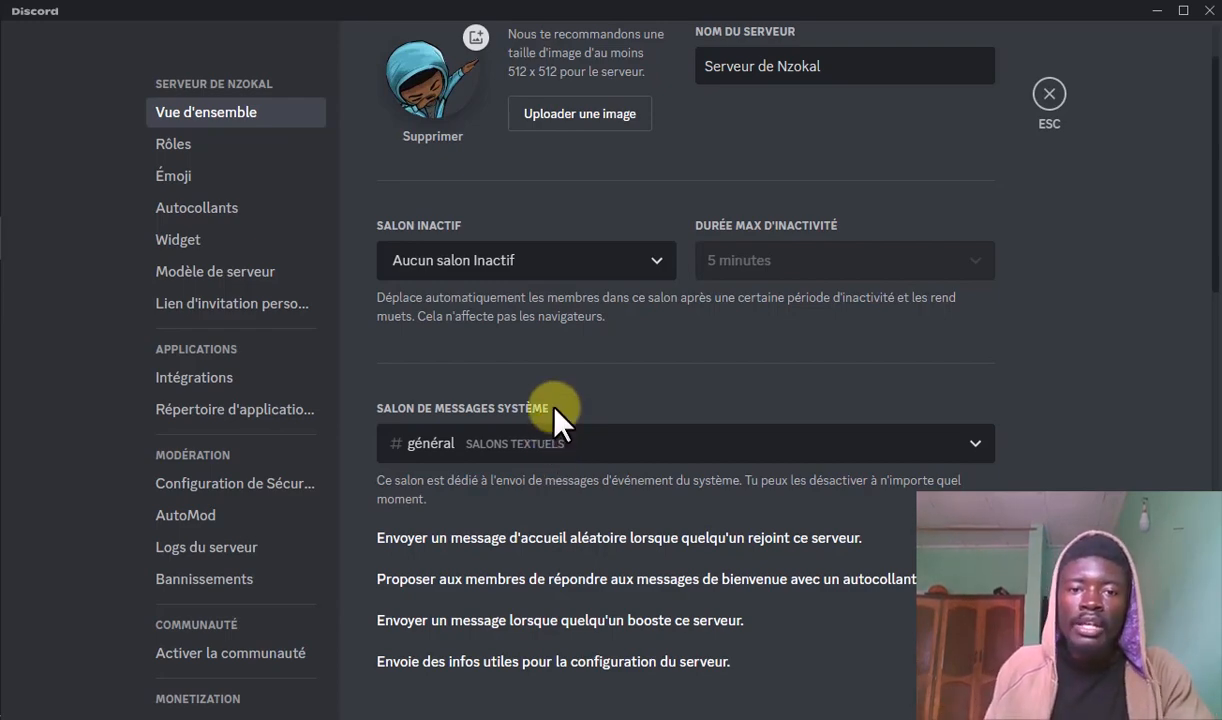
{"action": "scroll", "coordinate": [580, 390], "scroll_direction": "down", "scroll_amount": 2}
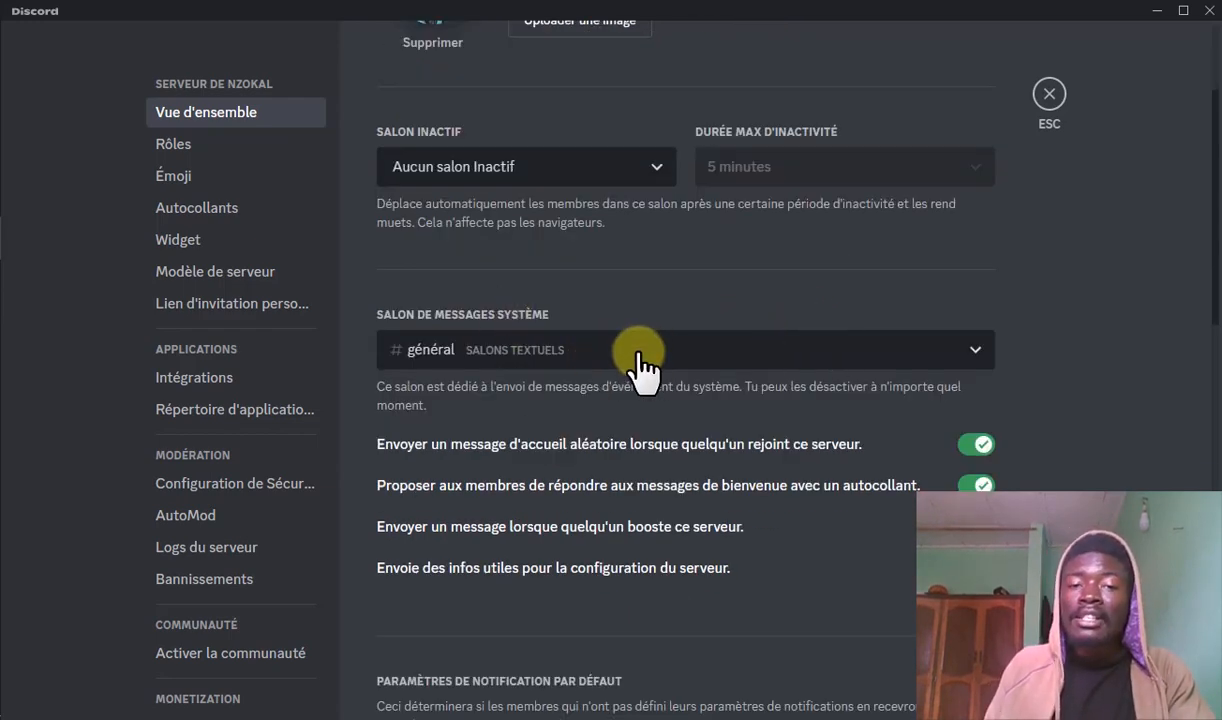
{"action": "left_click", "coordinate": [585, 355]}
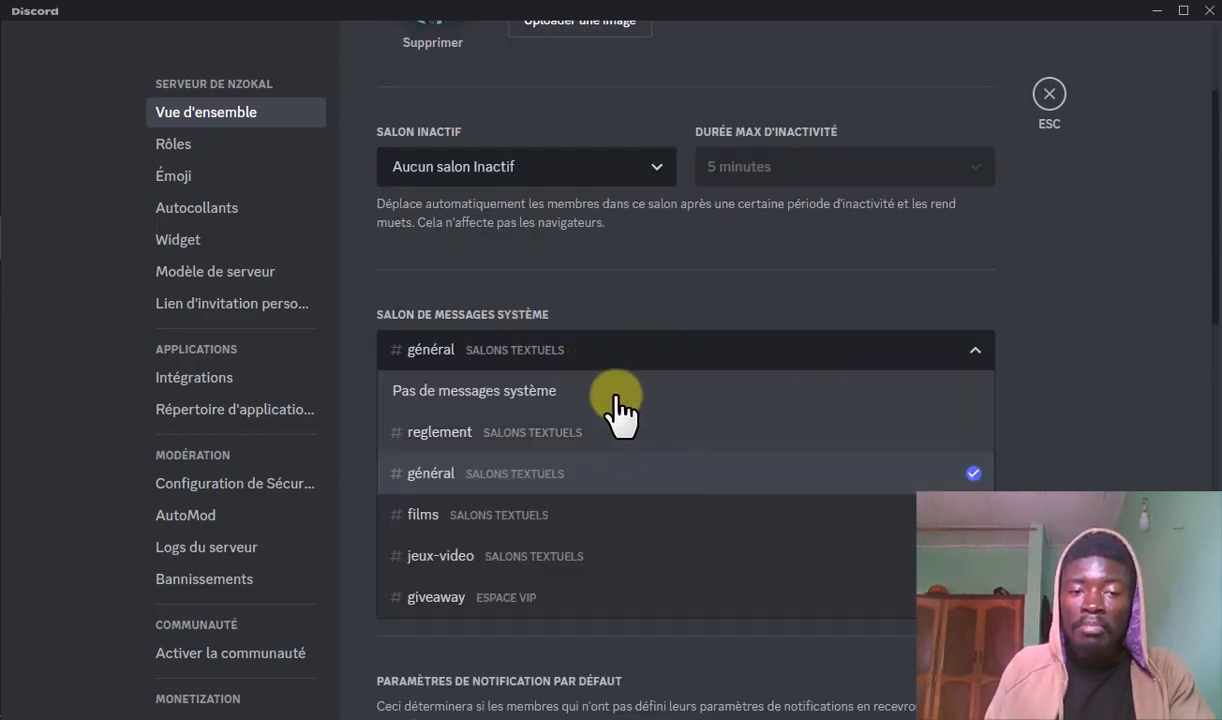
{"action": "left_click", "coordinate": [508, 355]}
{"action": "left_click", "coordinate": [590, 355]}
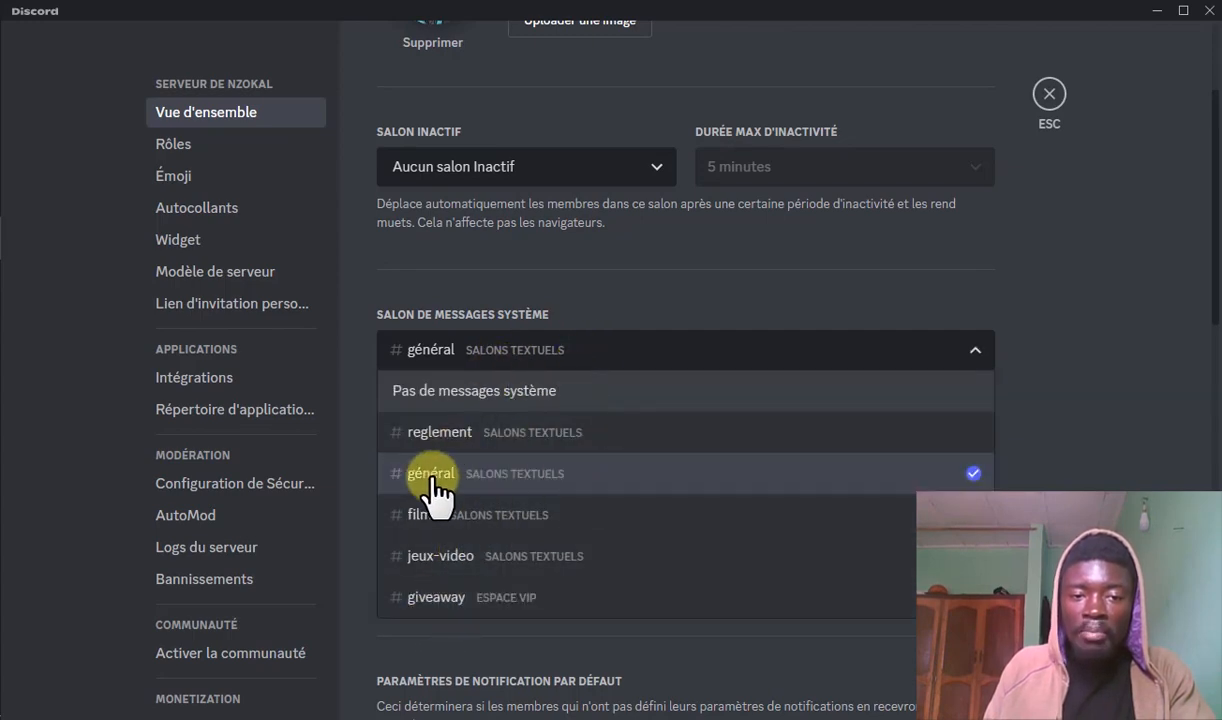
{"action": "left_click", "coordinate": [433, 474]}
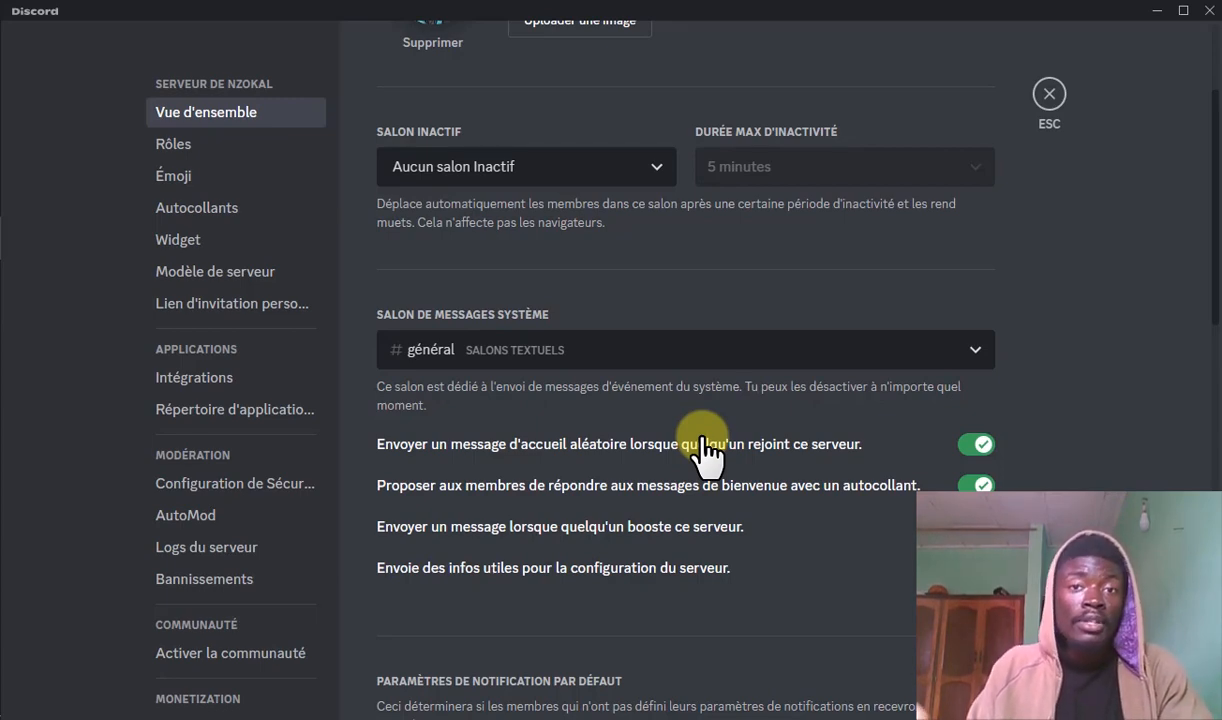
{"action": "scroll", "coordinate": [715, 450], "scroll_direction": "up", "scroll_amount": 2}
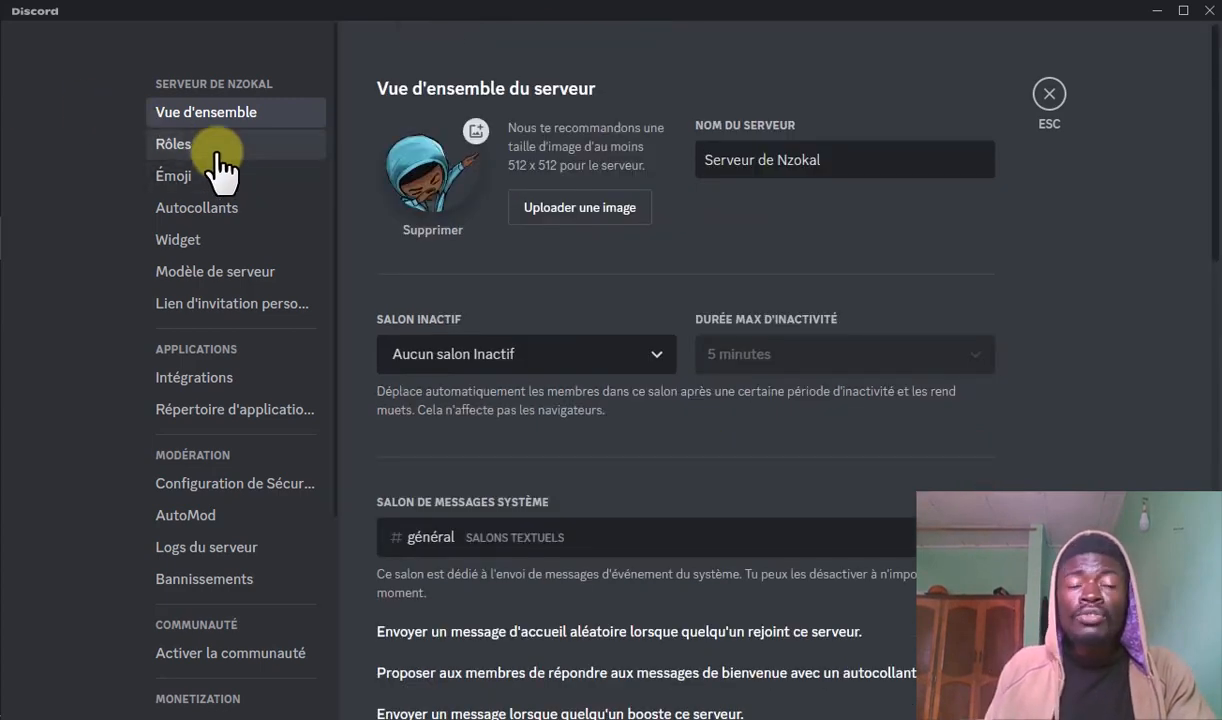
- Create a new server role and name it Admin
{"action": "left_click", "coordinate": [218, 152]}
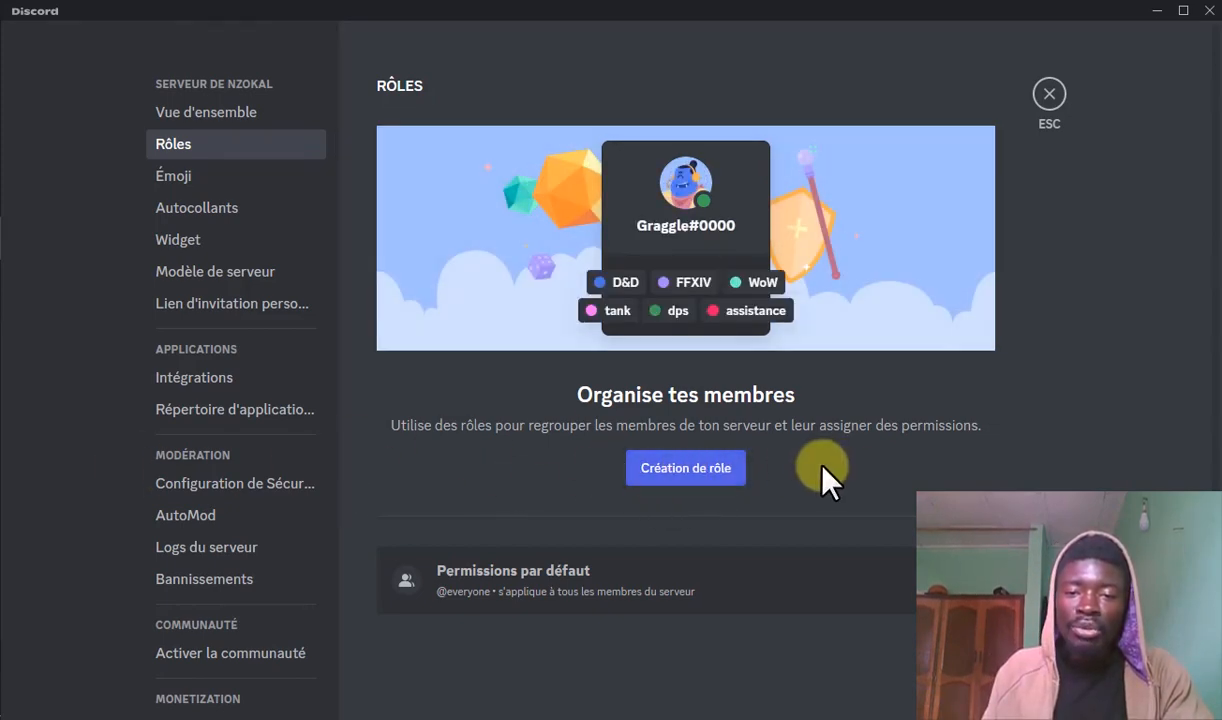
{"action": "left_click", "coordinate": [700, 476]}
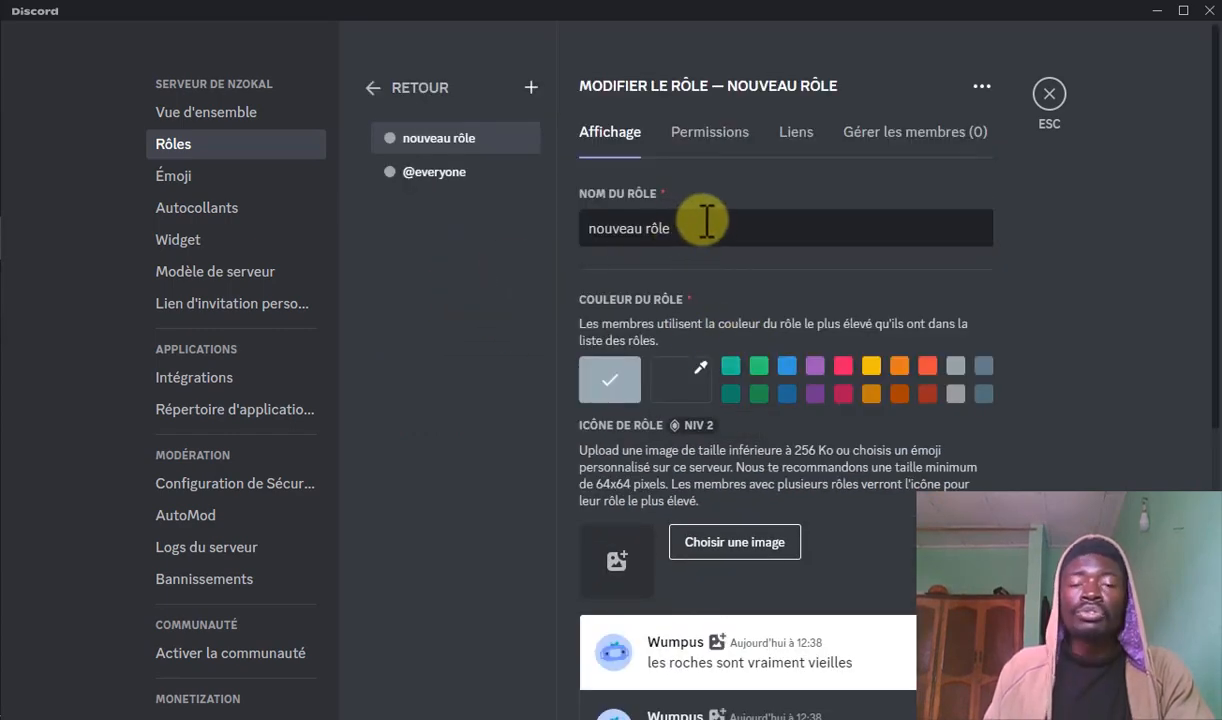
{"action": "left_click_drag", "start_coordinate": [712, 228], "coordinate": [540, 235]}
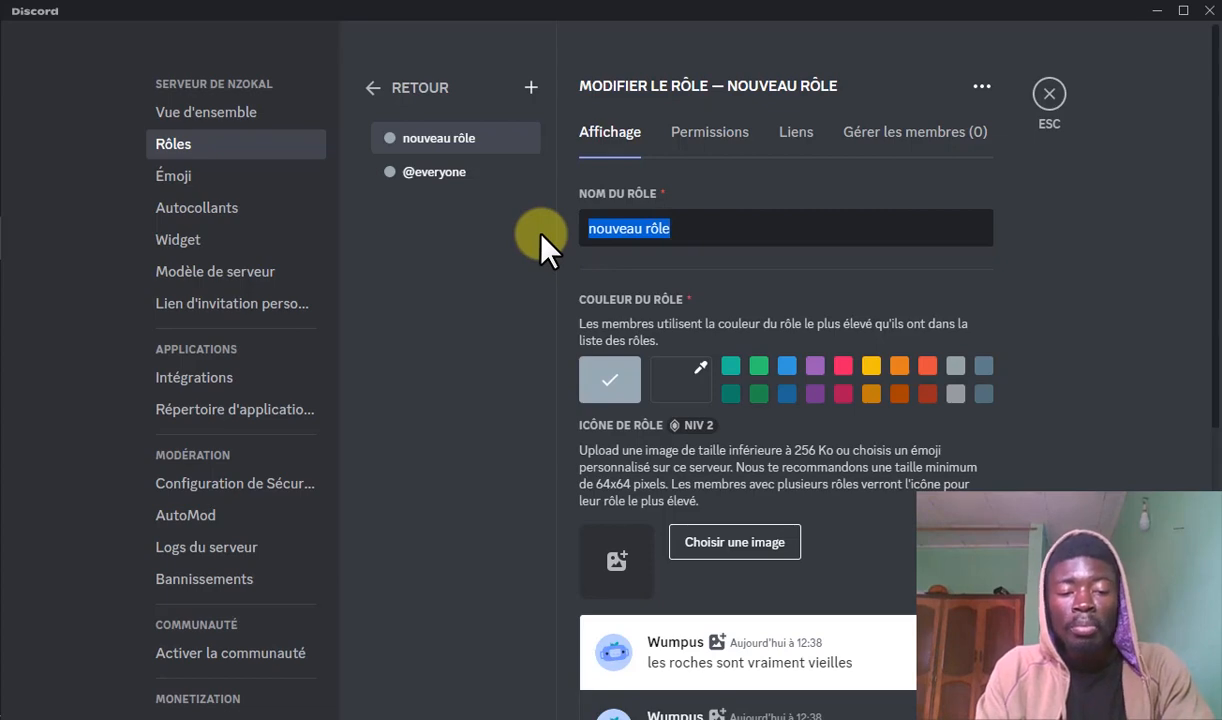
{"action": "type", "text": "Adm"}
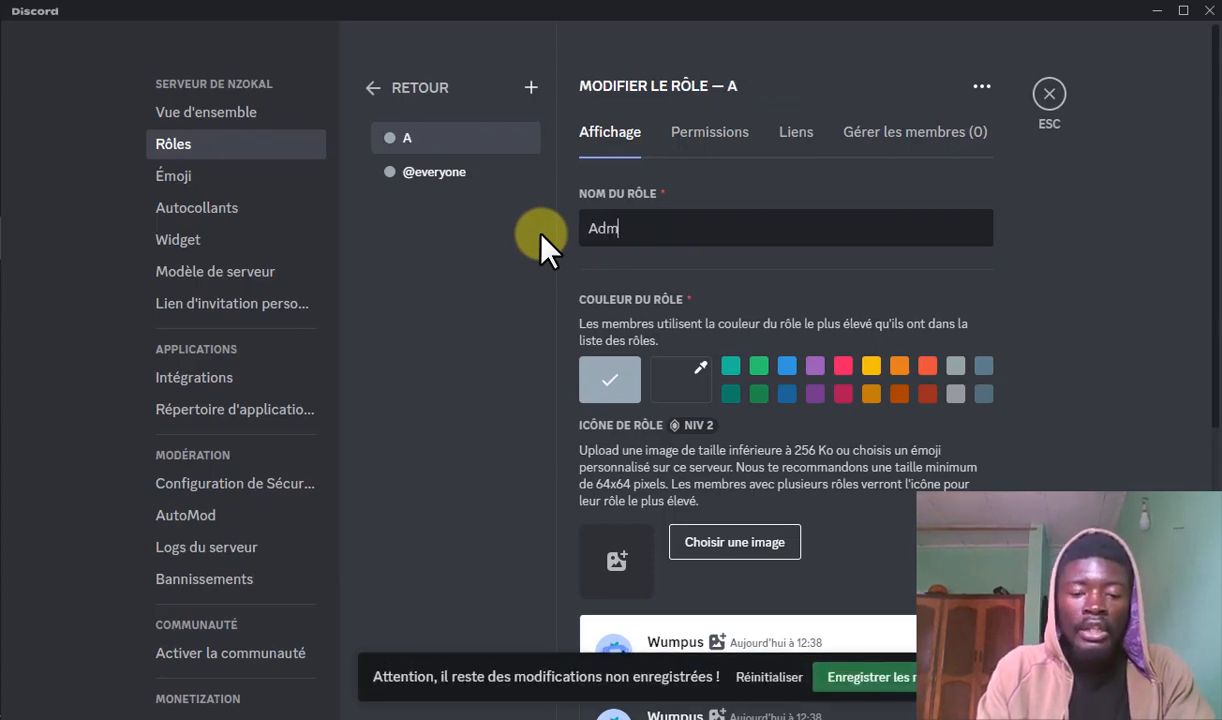
{"action": "type", "text": "in"}
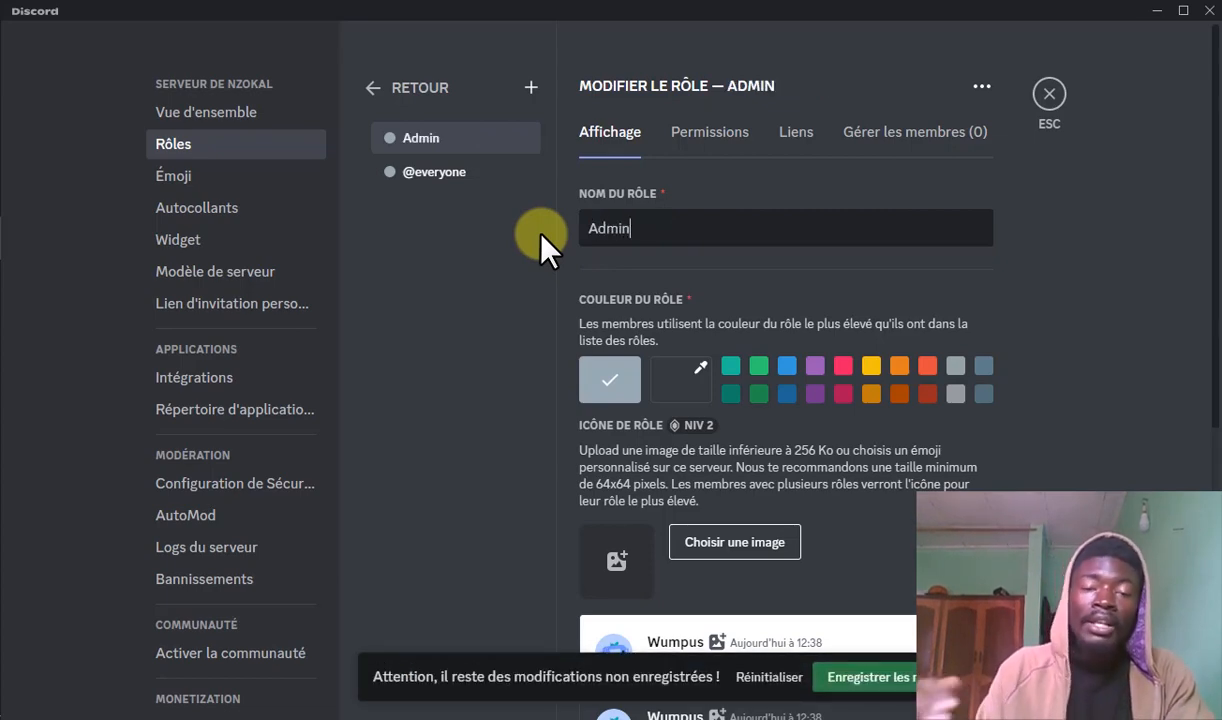
- Set the Admin role's colour to bright pink and review its remaining display options
{"action": "left_click", "coordinate": [843, 365]}
{"action": "scroll", "coordinate": [590, 320], "scroll_direction": "down", "scroll_amount": 2}
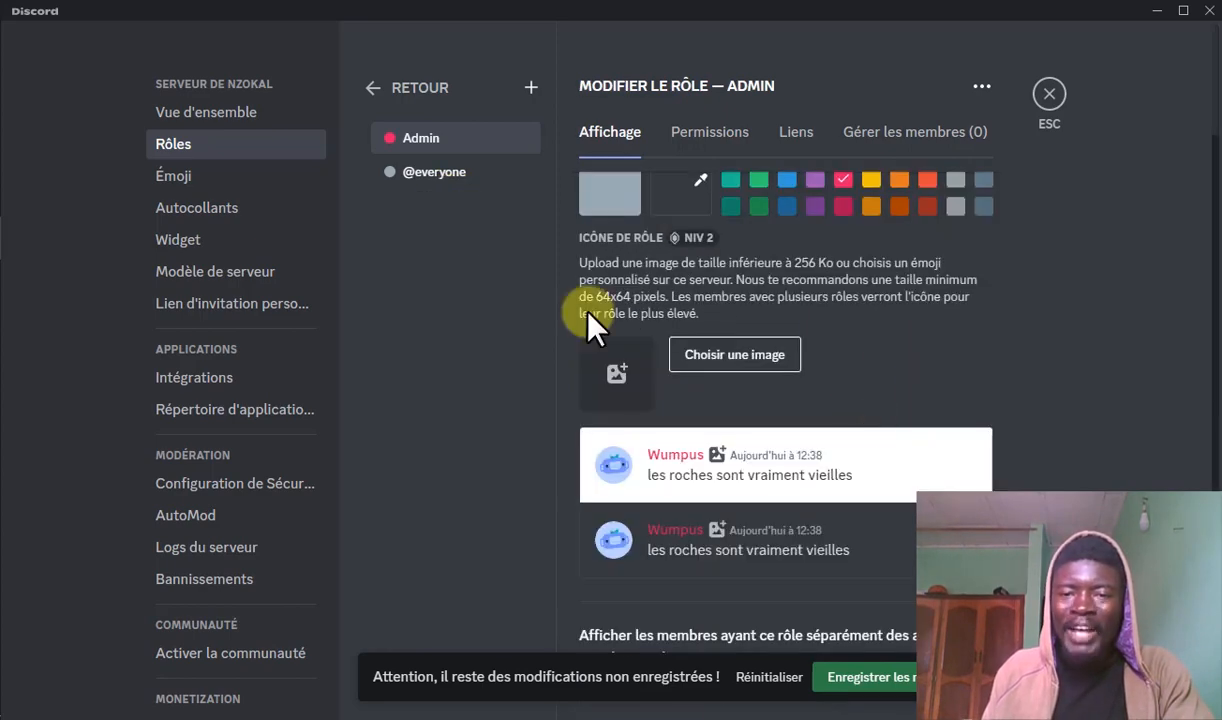
{"action": "scroll", "coordinate": [681, 391], "scroll_direction": "down", "scroll_amount": 1}
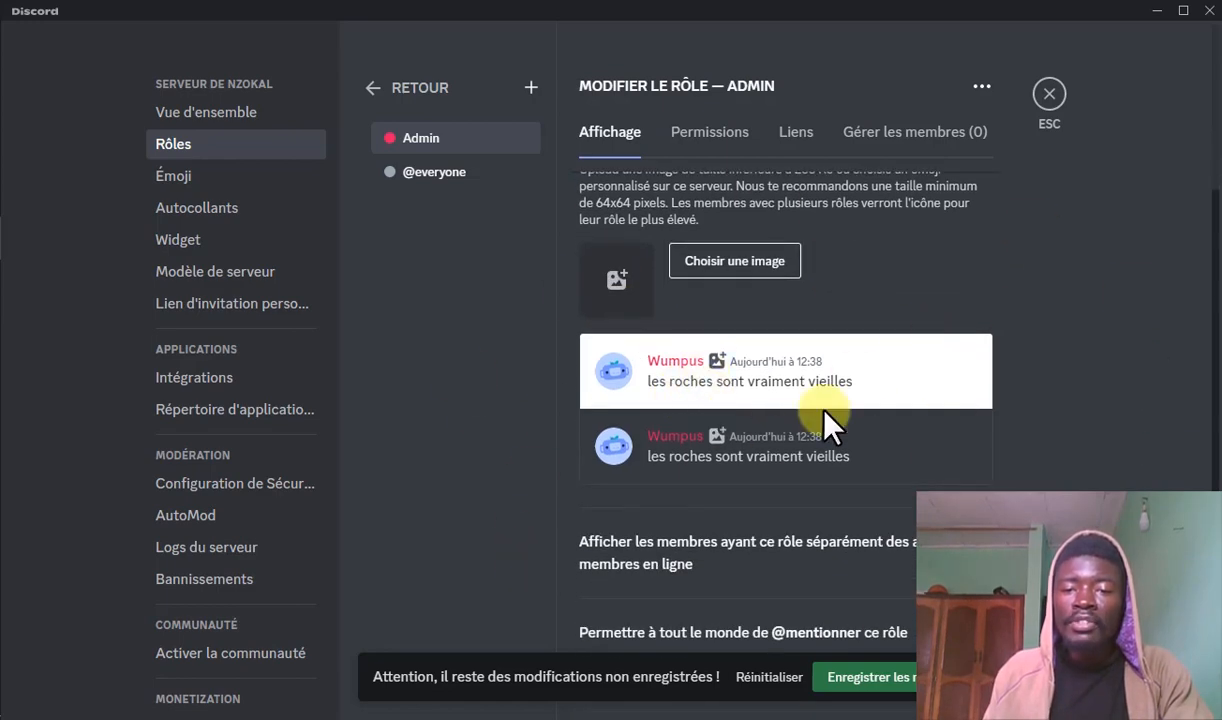
{"action": "scroll", "coordinate": [800, 350], "scroll_direction": "up", "scroll_amount": 1}
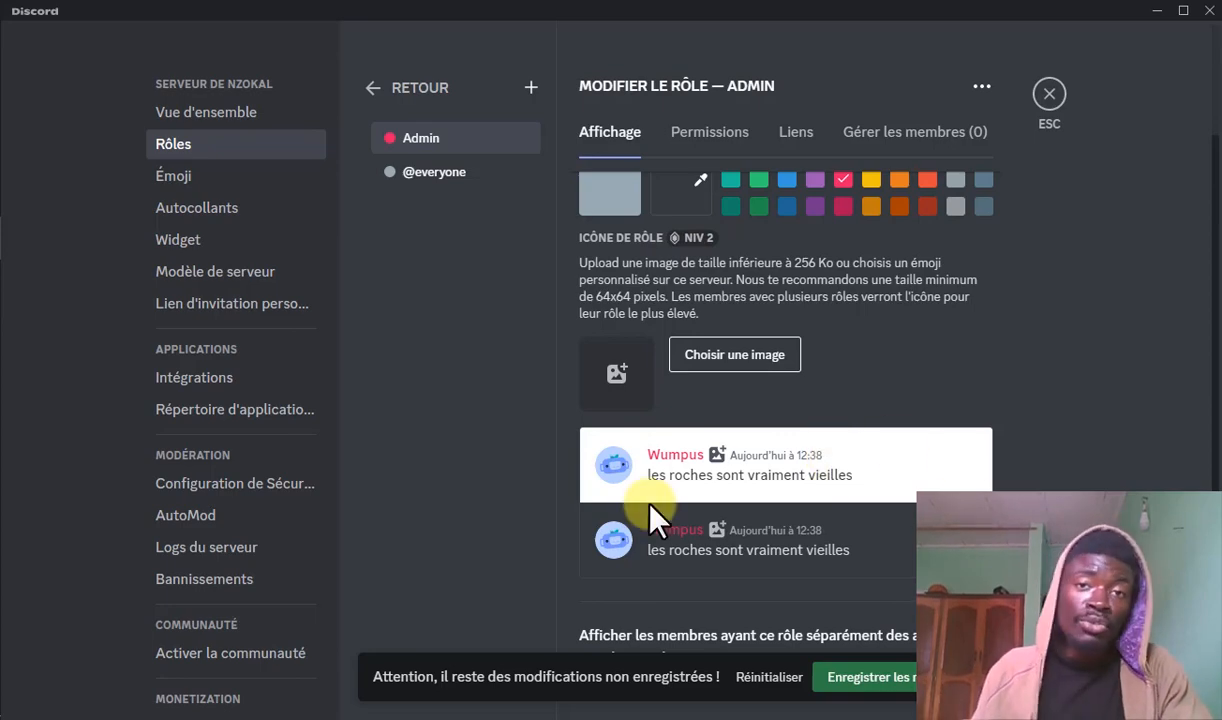
{"action": "scroll", "coordinate": [770, 430], "scroll_direction": "down", "scroll_amount": 3}
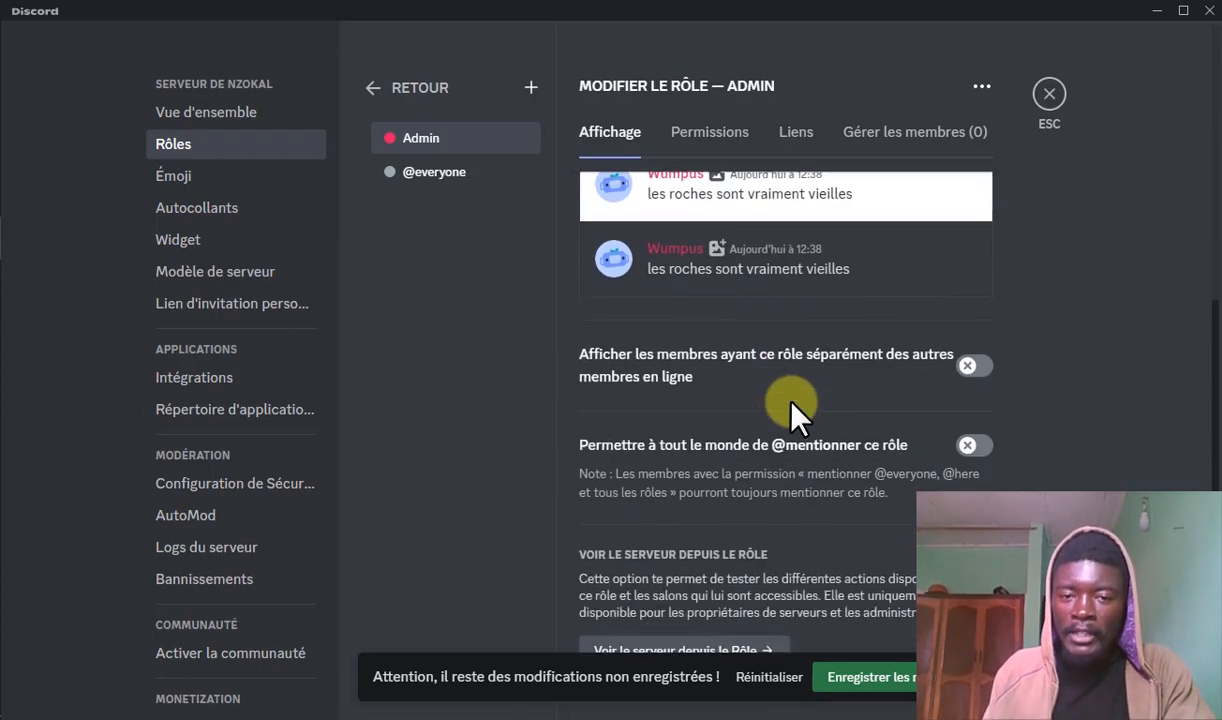
{"action": "scroll", "coordinate": [785, 400], "scroll_direction": "up", "scroll_amount": 3}
- Enable the Admin role's permissions to view channels, manage channels, roles, emojis and stickers, and view the server logs
{"action": "left_click", "coordinate": [712, 134]}
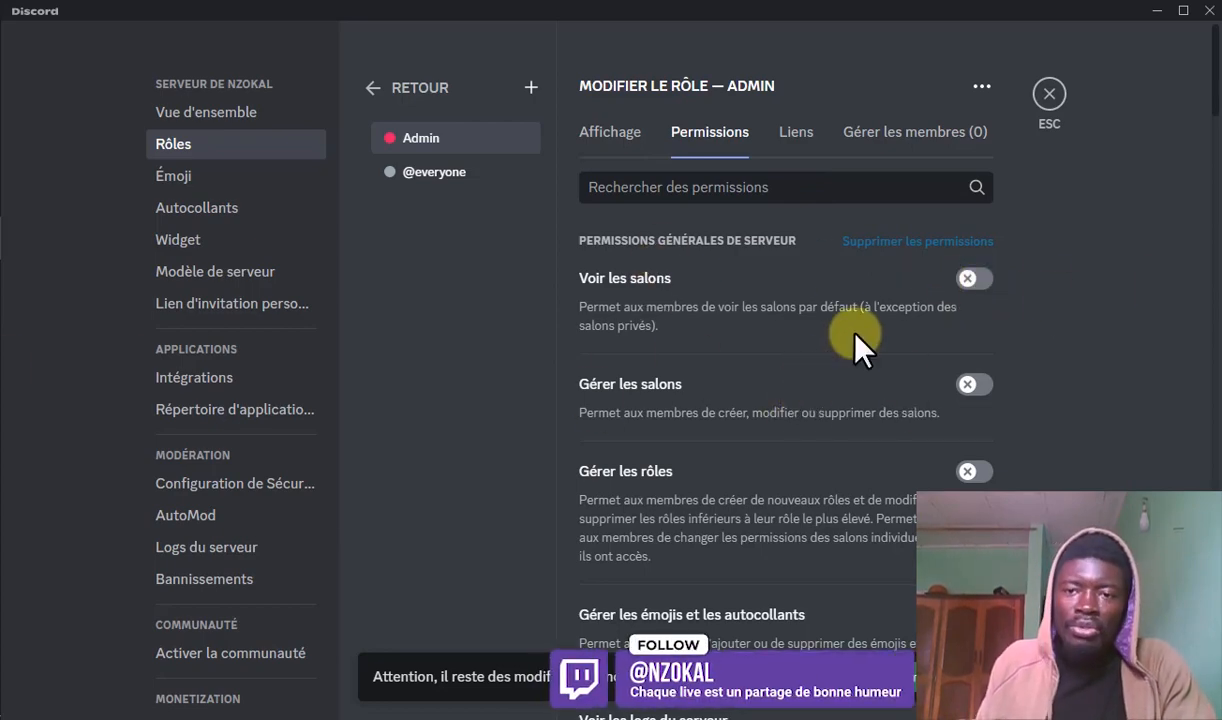
{"action": "left_click", "coordinate": [984, 280]}
{"action": "left_click", "coordinate": [940, 284]}
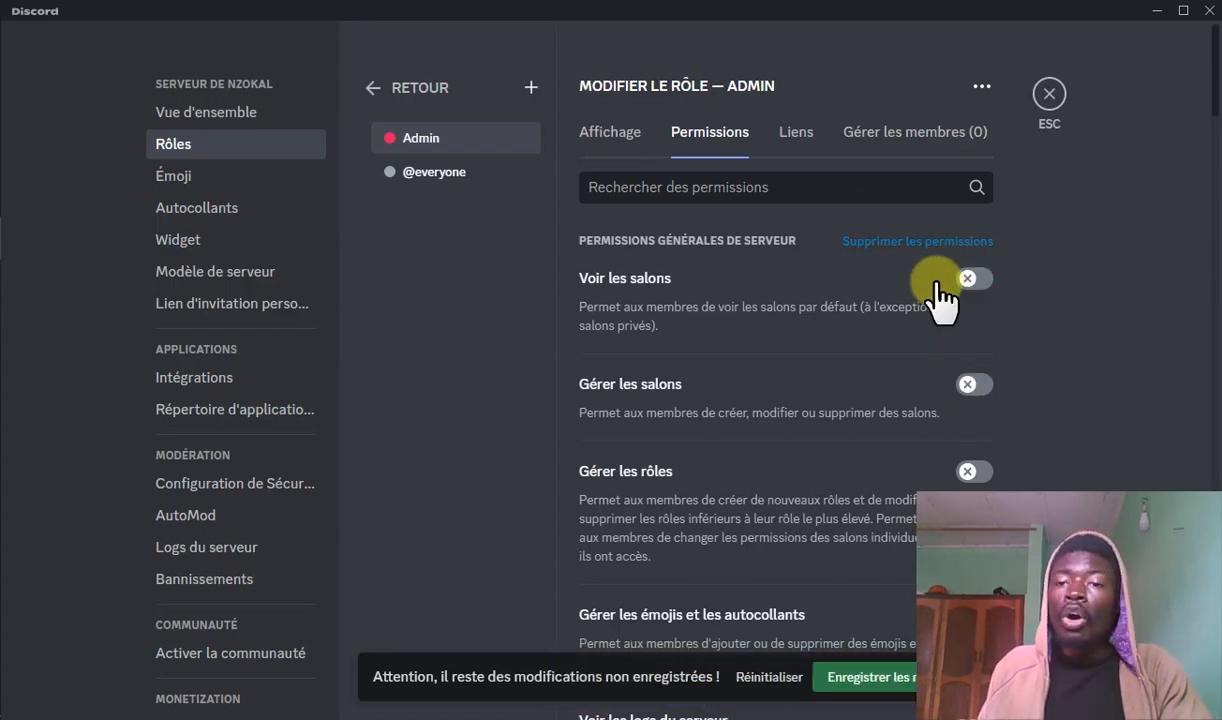
{"action": "left_click", "coordinate": [970, 280]}
{"action": "left_click", "coordinate": [972, 388]}
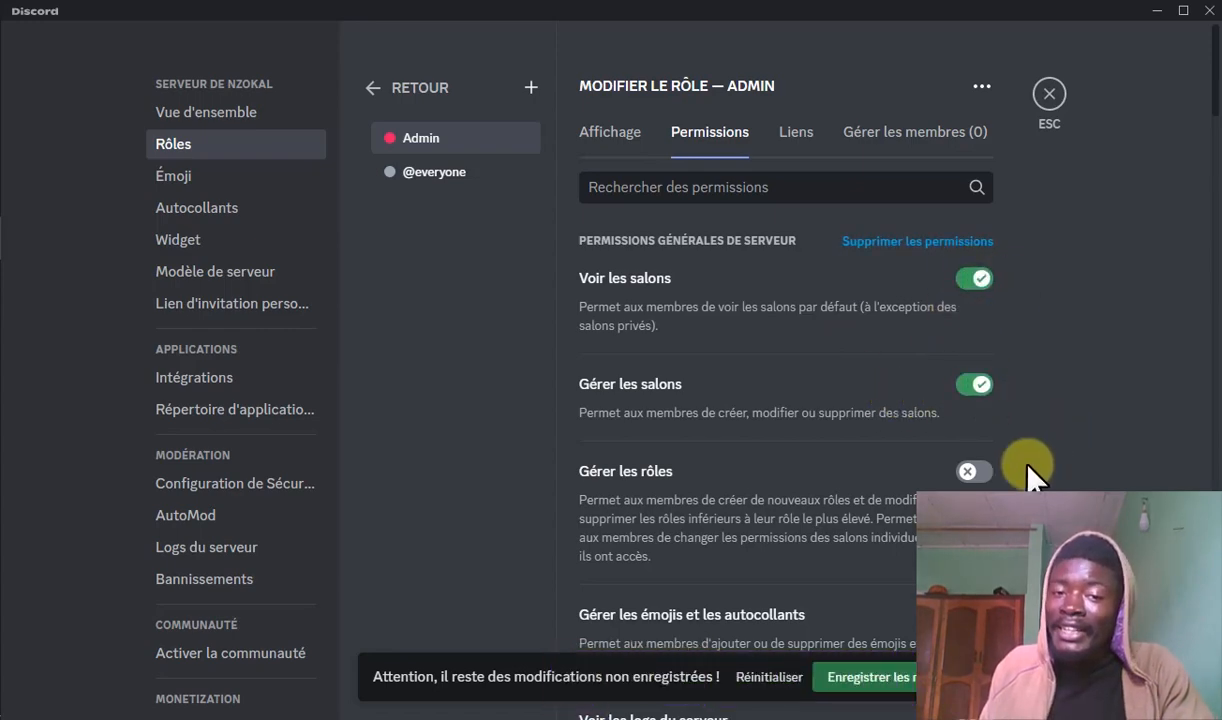
{"action": "left_click", "coordinate": [970, 472]}
{"action": "scroll", "coordinate": [1031, 455], "scroll_direction": "down", "scroll_amount": 1}
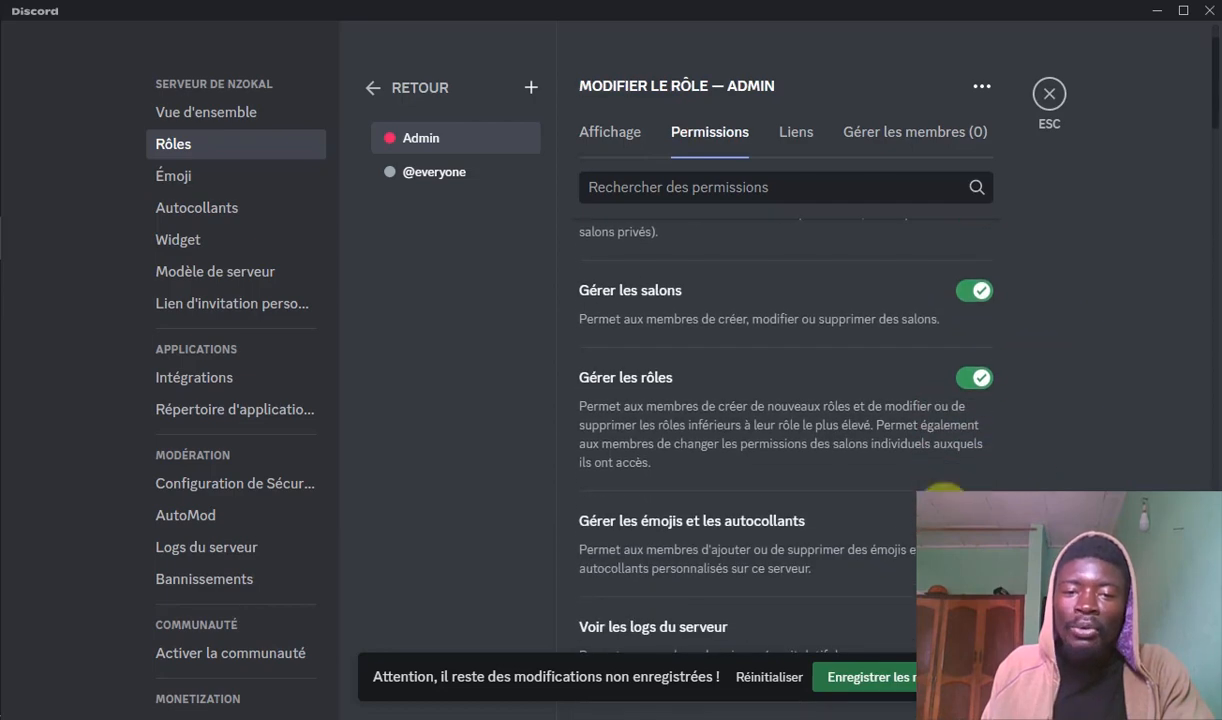
{"action": "scroll", "coordinate": [987, 483], "scroll_direction": "down", "scroll_amount": 1}
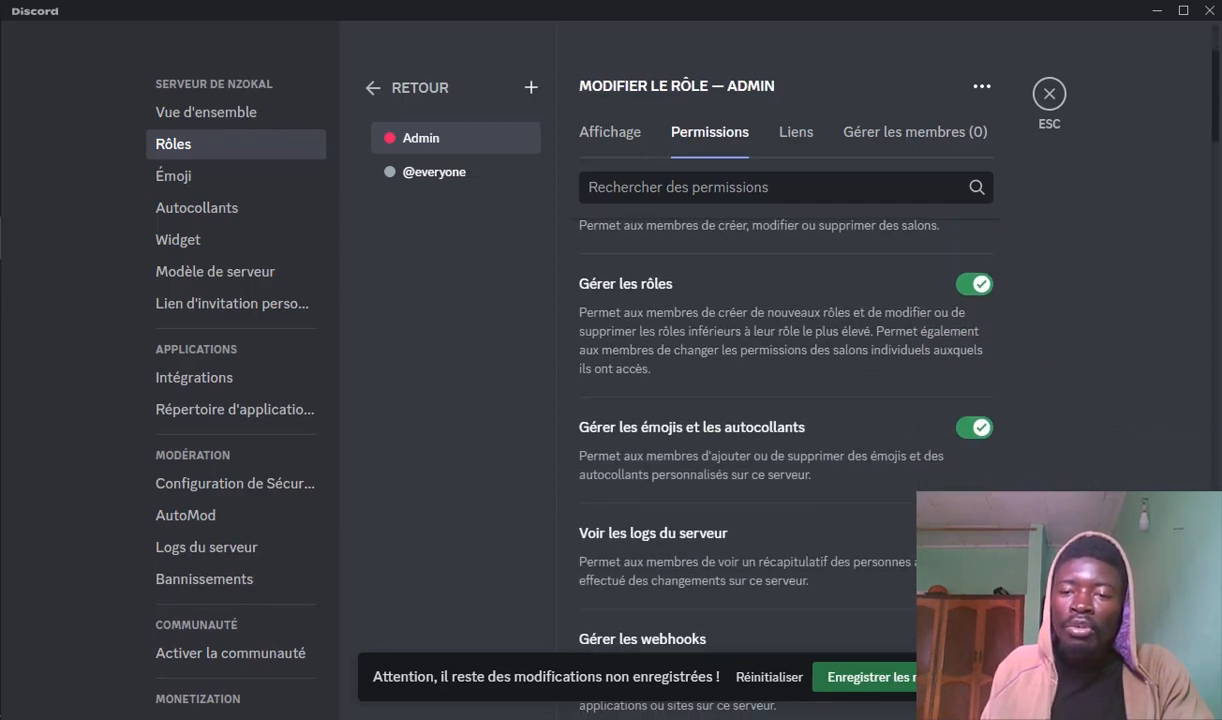
{"action": "scroll", "coordinate": [950, 350], "scroll_direction": "down", "scroll_amount": 3}
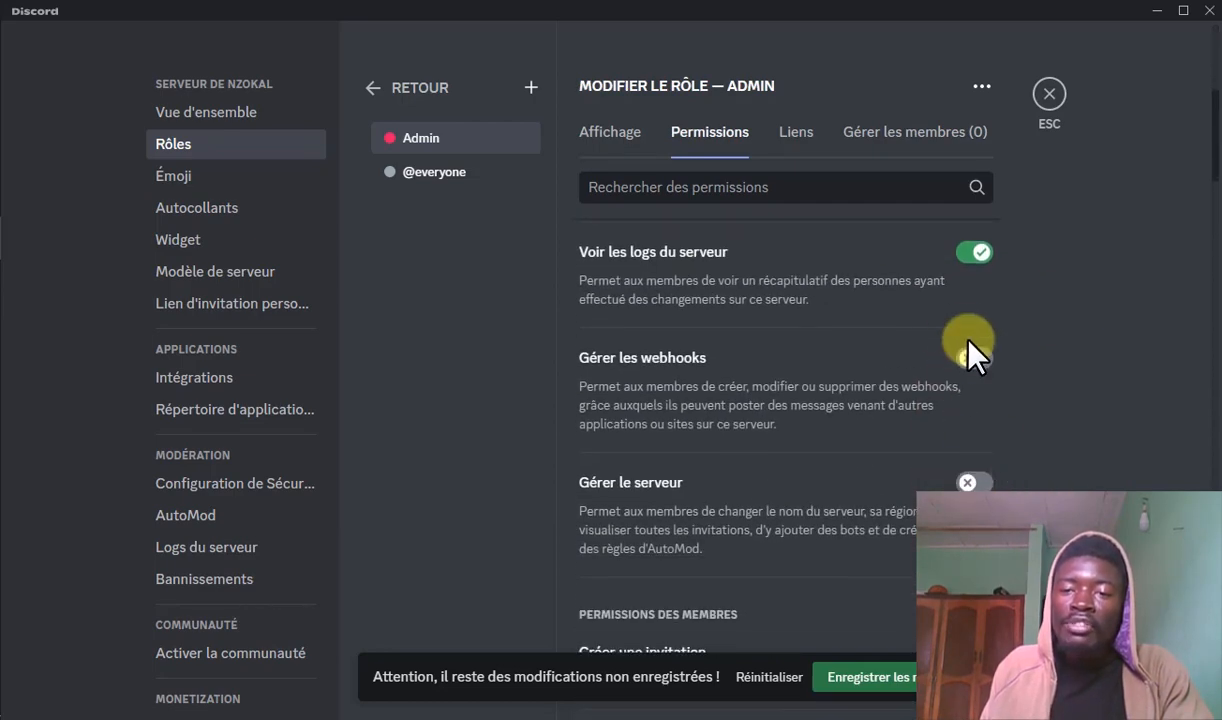
- Enable the Admin role's remaining permissions, from Gérer les webhooks through Gérer les événements and Administrateur, and save the role changes
{"action": "left_click", "coordinate": [974, 359]}
{"action": "left_click", "coordinate": [975, 480]}
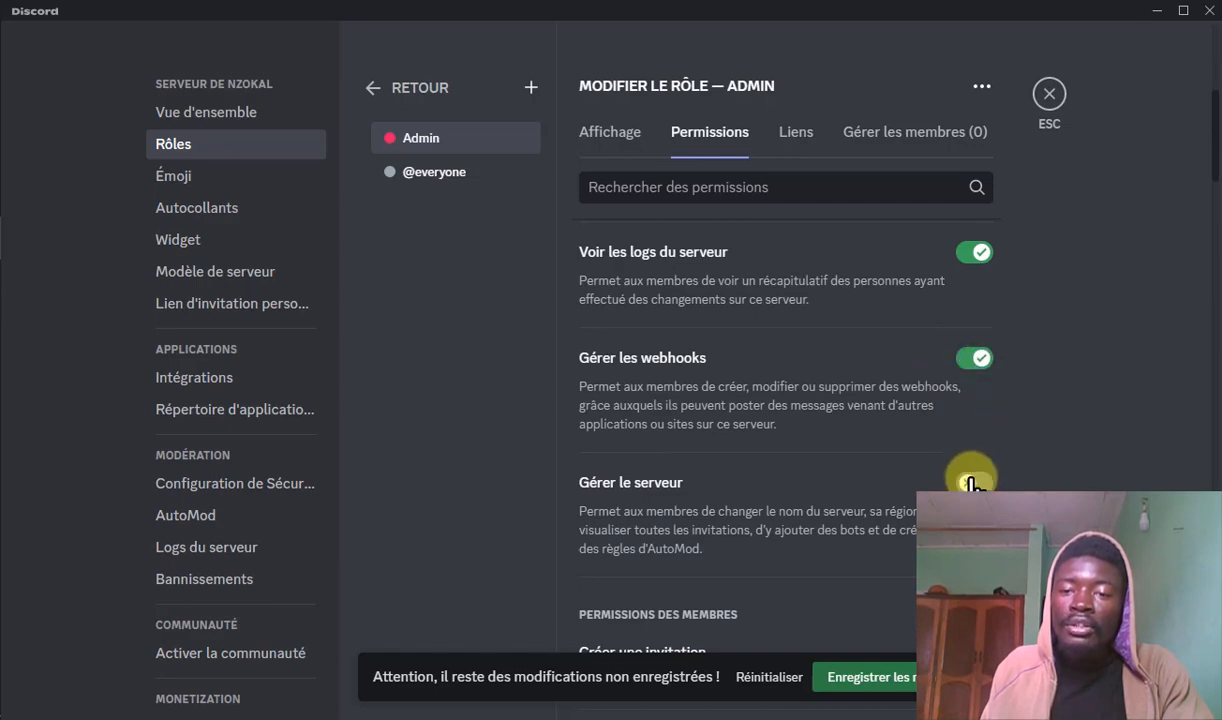
{"action": "scroll", "coordinate": [1000, 468], "scroll_direction": "down", "scroll_amount": 3}
{"action": "left_click", "coordinate": [974, 469]}
{"action": "scroll", "coordinate": [974, 469], "scroll_direction": "down", "scroll_amount": 15}
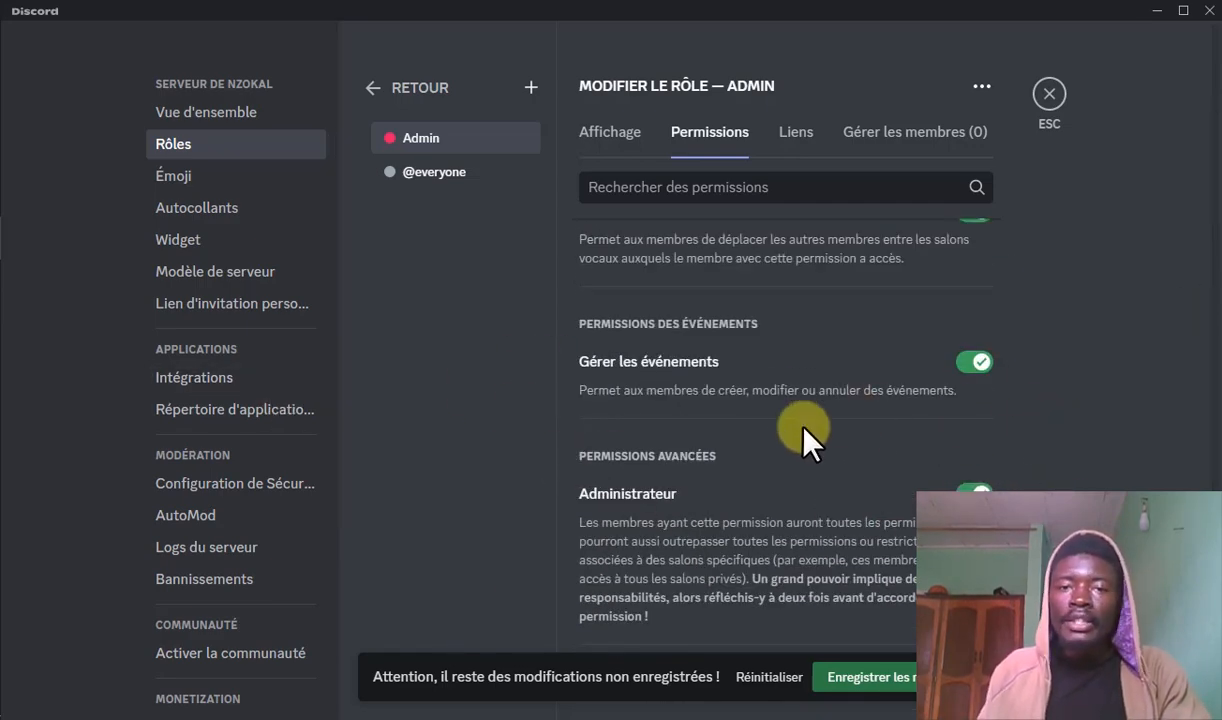
{"action": "left_click", "coordinate": [870, 677]}
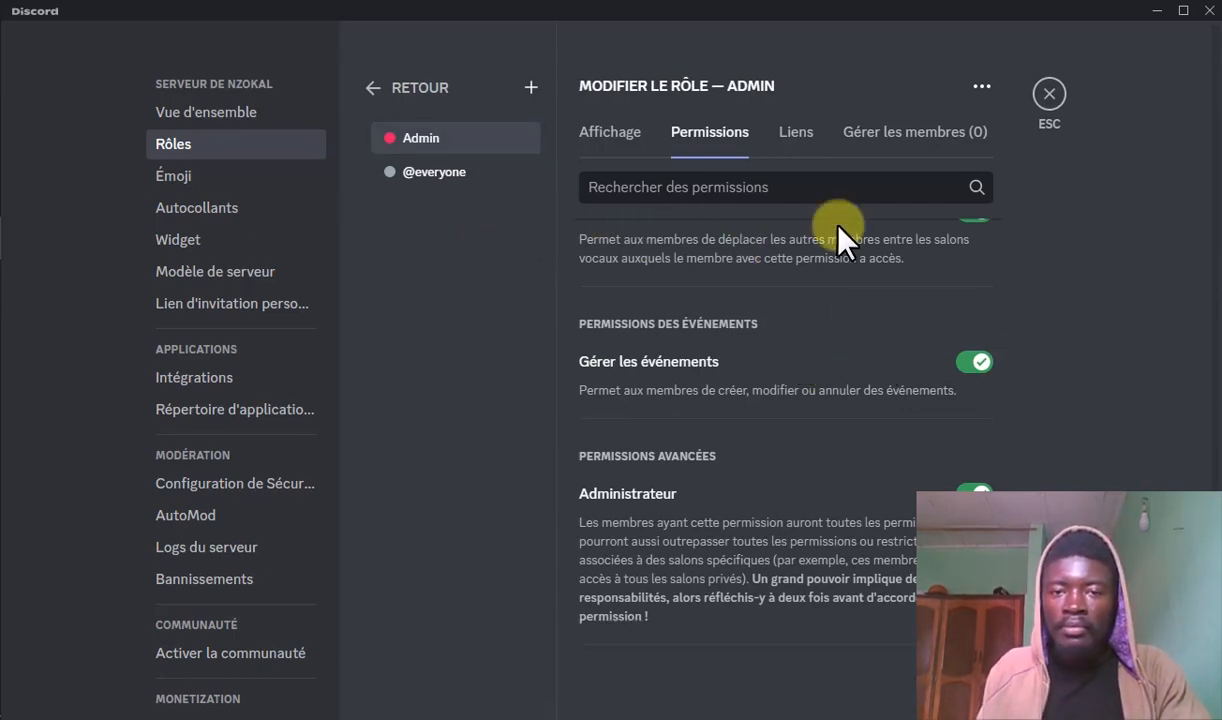
{"action": "scroll", "coordinate": [760, 230], "scroll_direction": "up", "scroll_amount": 8}
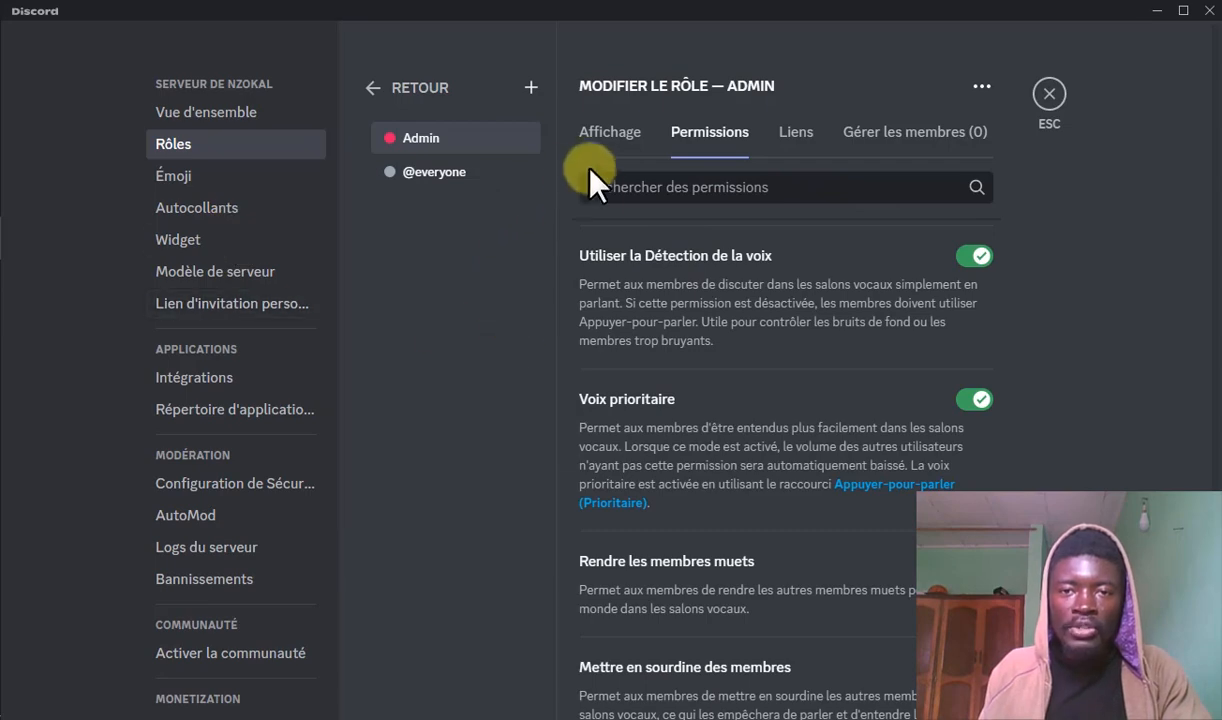
- Create another server role, name it membre and give it the bright blue colour
{"action": "left_click", "coordinate": [531, 87]}
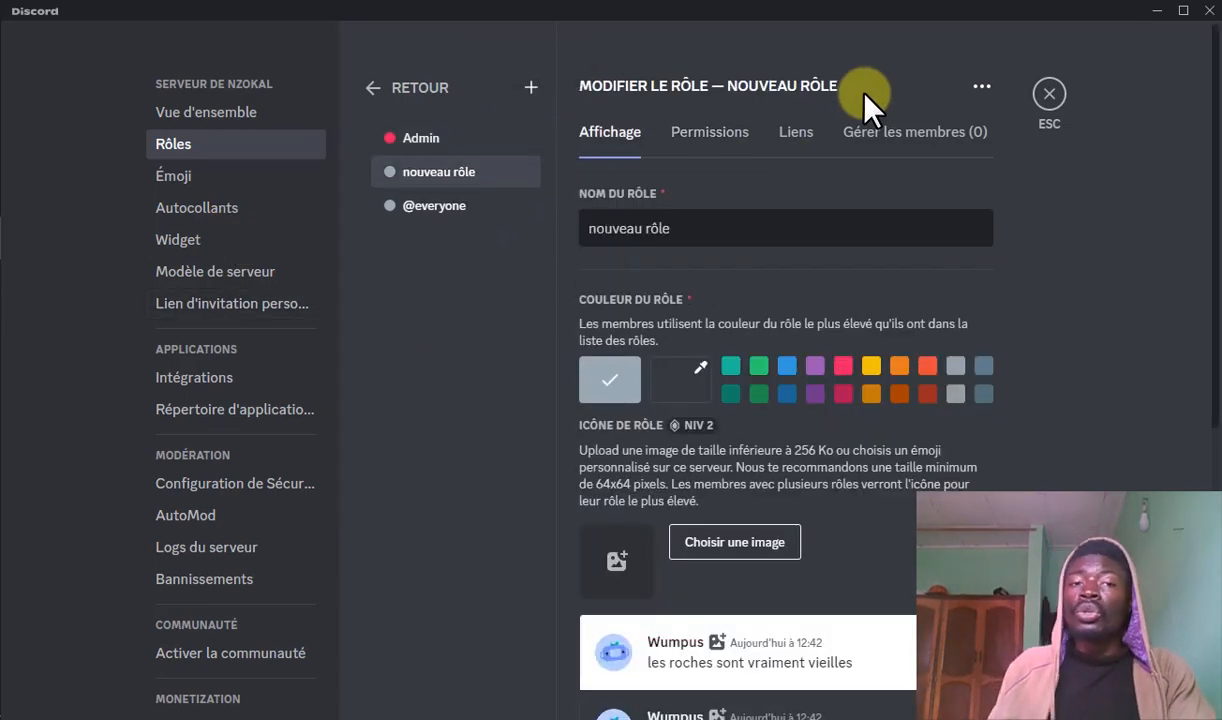
{"action": "left_click_drag", "start_coordinate": [678, 236], "coordinate": [499, 262]}
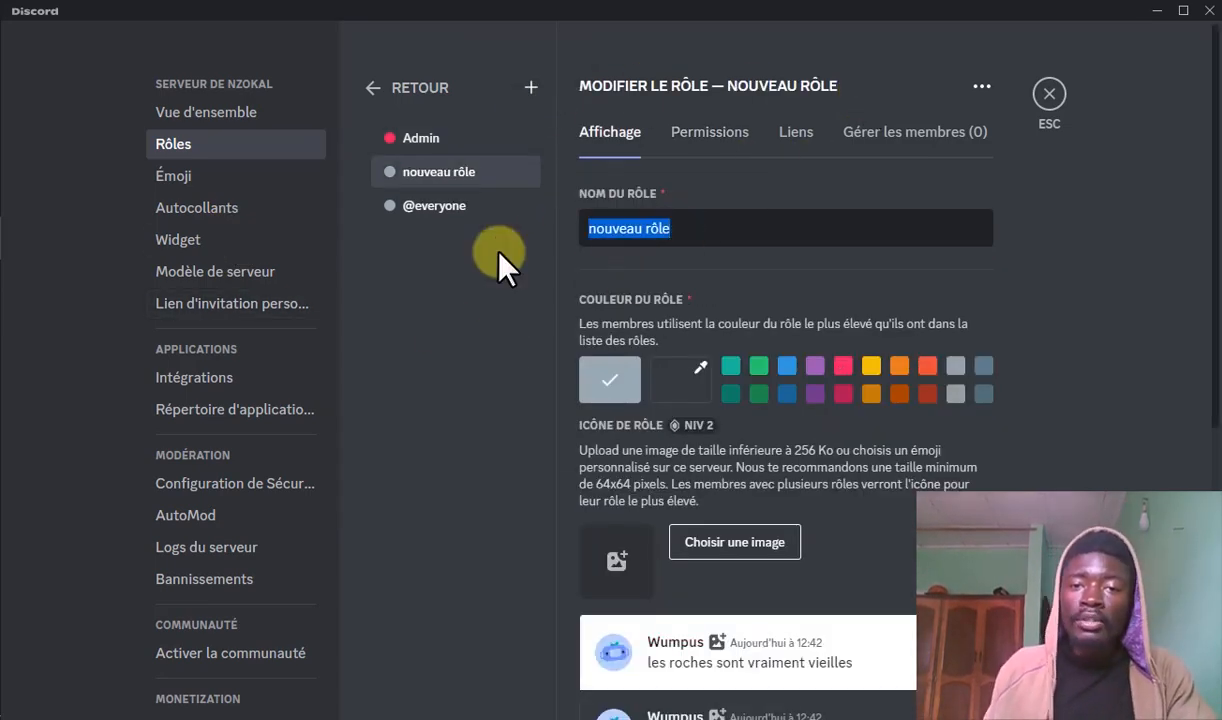
{"action": "type", "text": "membre"}
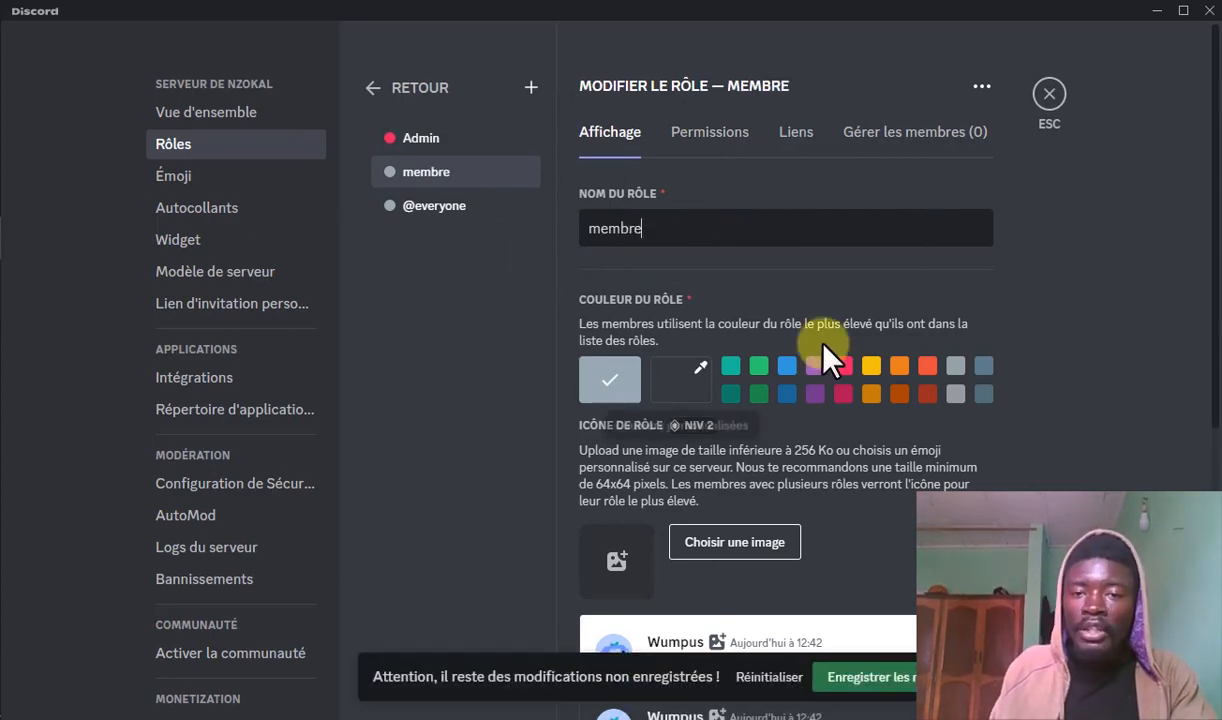
{"action": "left_click", "coordinate": [787, 366]}
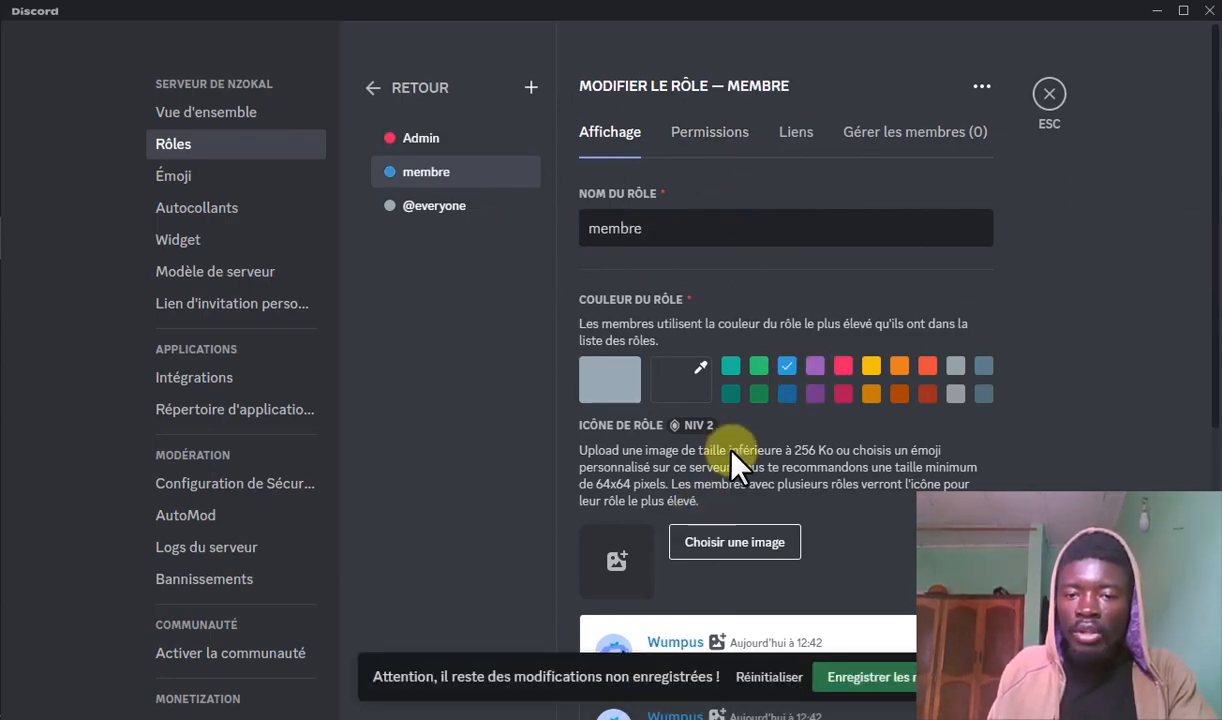
{"action": "scroll", "coordinate": [715, 370], "scroll_direction": "down", "scroll_amount": 1}
- Enable the membre role's permissions Voir les salons, Envoyer des messages, Envoyer des messages dans les fils and Créer des fils publics
{"action": "left_click", "coordinate": [743, 132]}
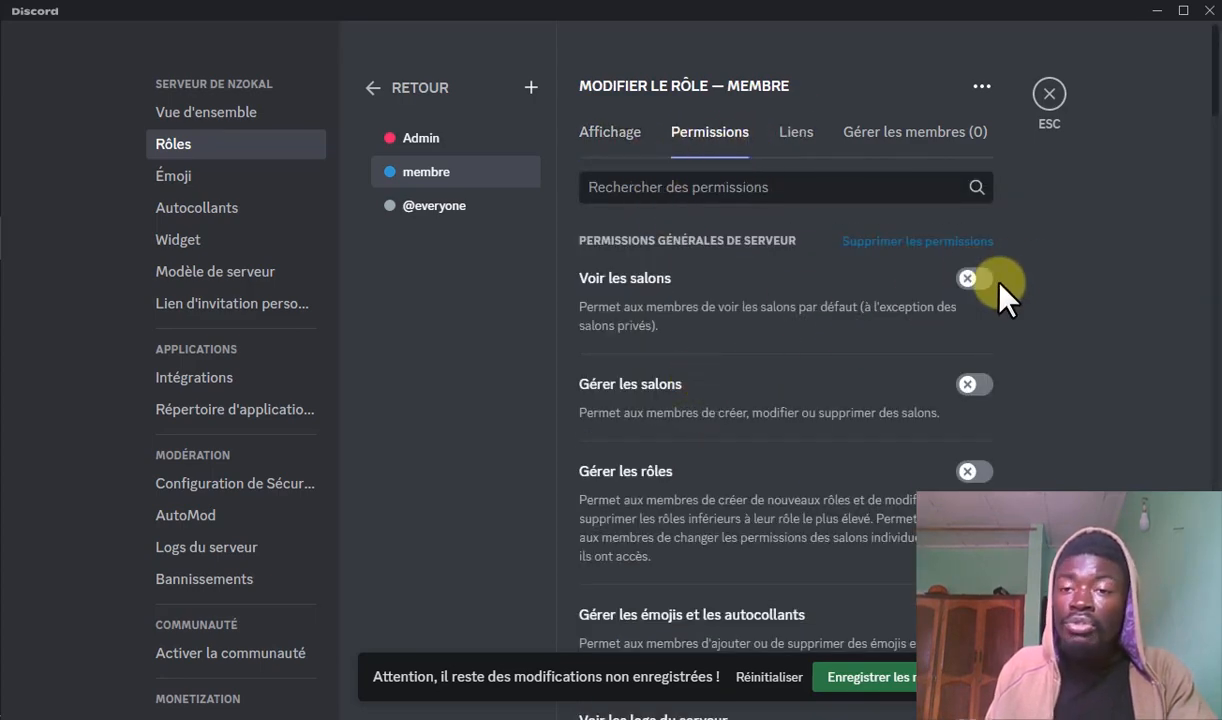
{"action": "left_click", "coordinate": [972, 279]}
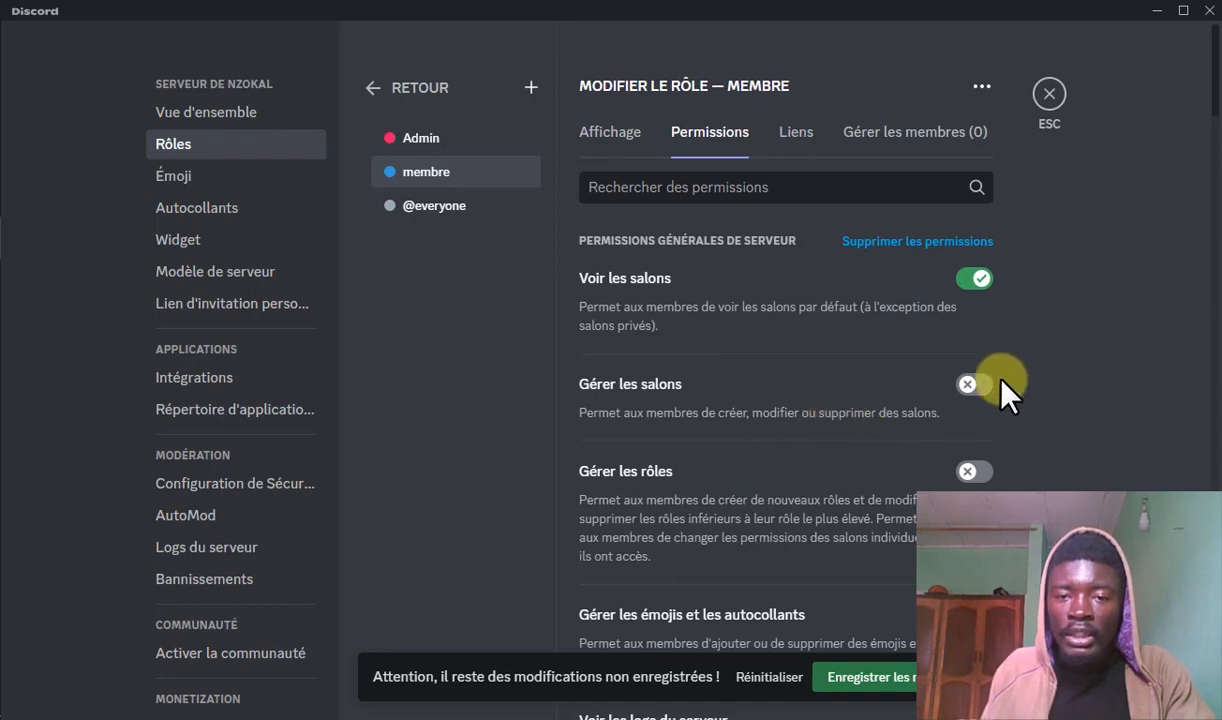
{"action": "scroll", "coordinate": [866, 488], "scroll_direction": "down", "scroll_amount": 1}
{"action": "scroll", "coordinate": [866, 488], "scroll_direction": "down", "scroll_amount": 10}
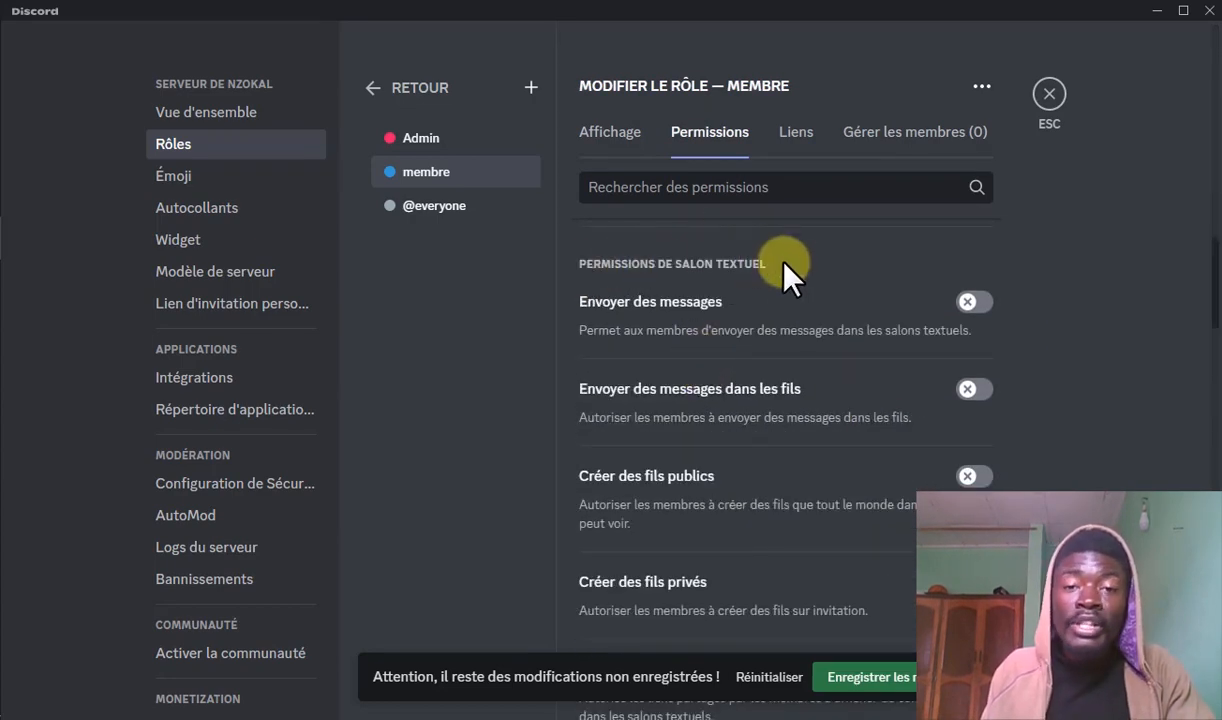
{"action": "left_click", "coordinate": [968, 304]}
{"action": "left_click", "coordinate": [975, 390]}
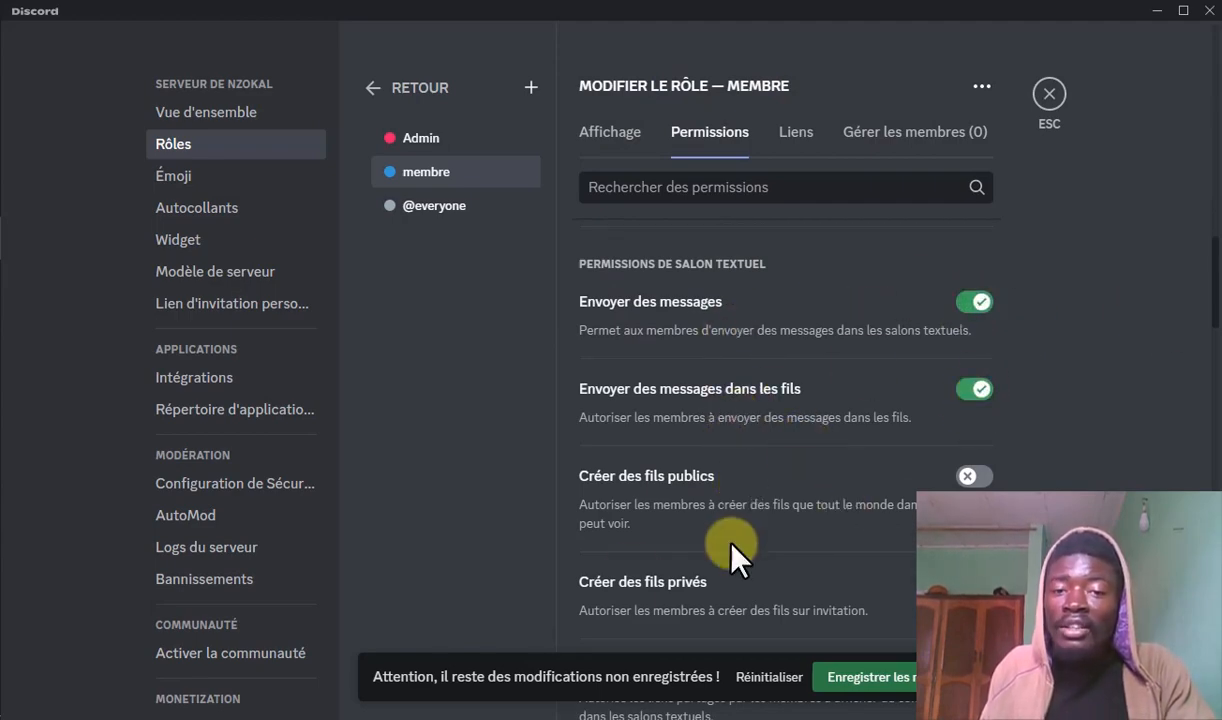
{"action": "left_click", "coordinate": [976, 477]}
- Enable the membre role's permissions Créer des fils privés, Intégrer des liens, Joindre des fichiers and Ajouter des réactions
{"action": "scroll", "coordinate": [1040, 465], "scroll_direction": "down", "scroll_amount": 1}
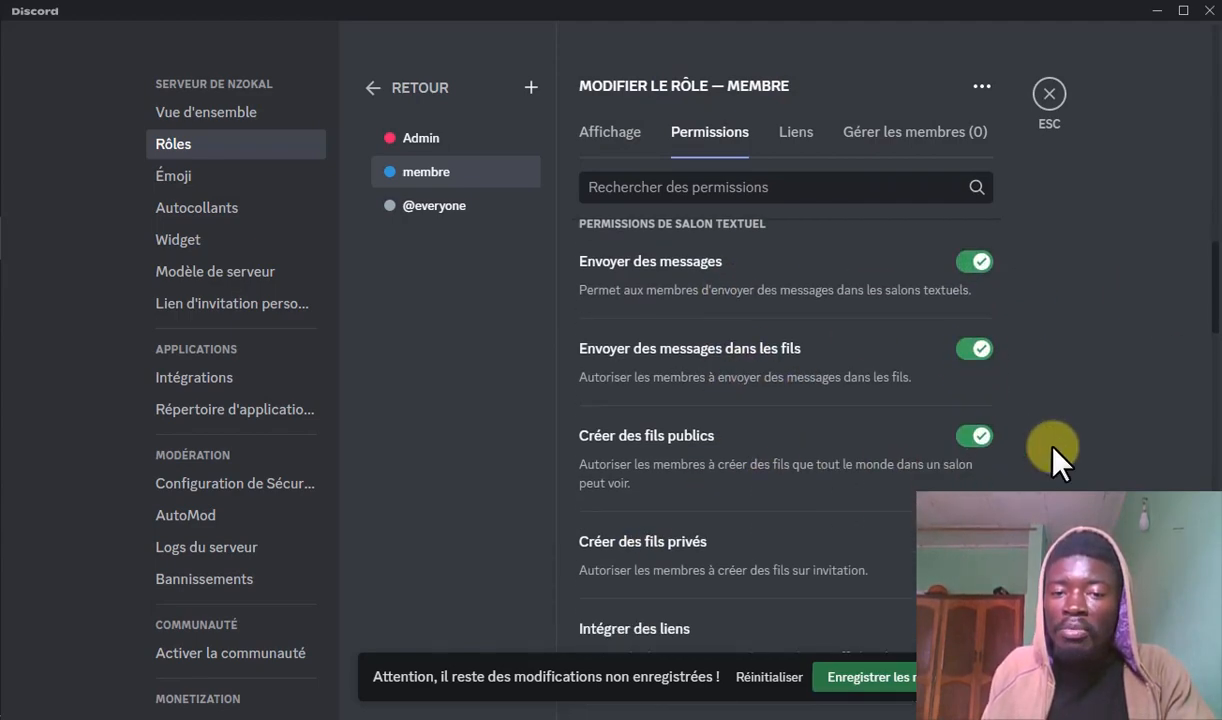
{"action": "left_click", "coordinate": [970, 484]}
{"action": "scroll", "coordinate": [967, 468], "scroll_direction": "down", "scroll_amount": 2}
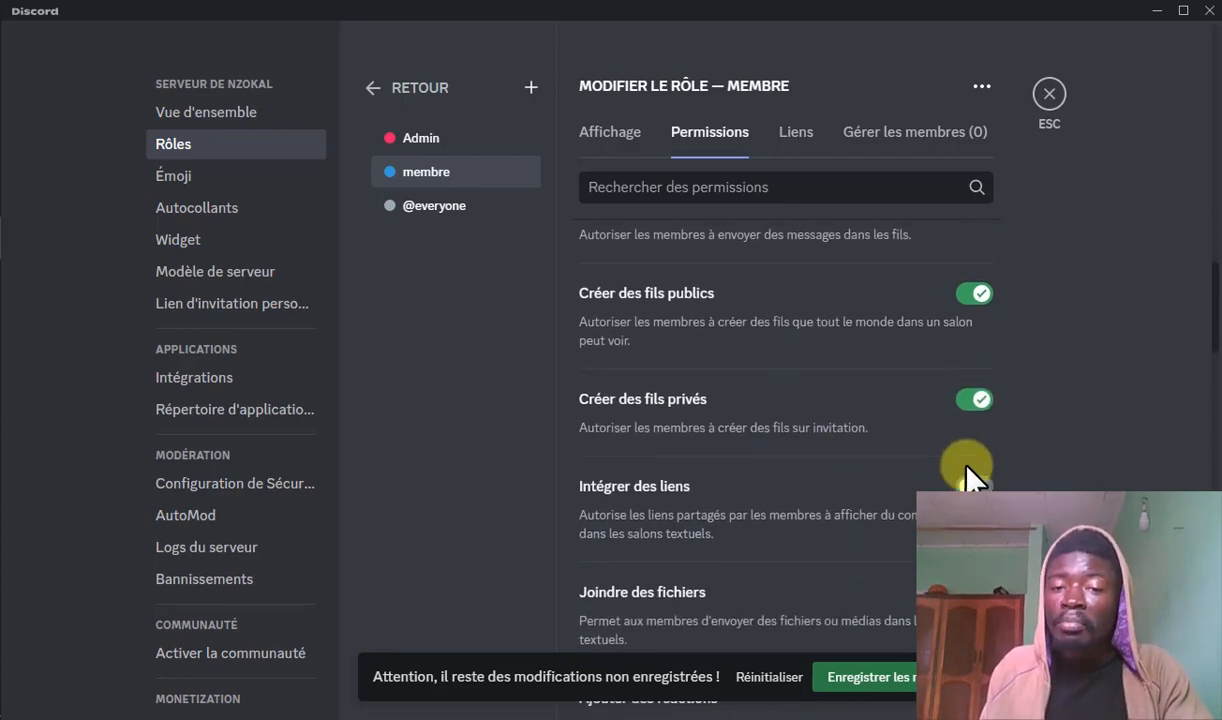
{"action": "left_click", "coordinate": [972, 389]}
{"action": "scroll", "coordinate": [968, 400], "scroll_direction": "down", "scroll_amount": 1}
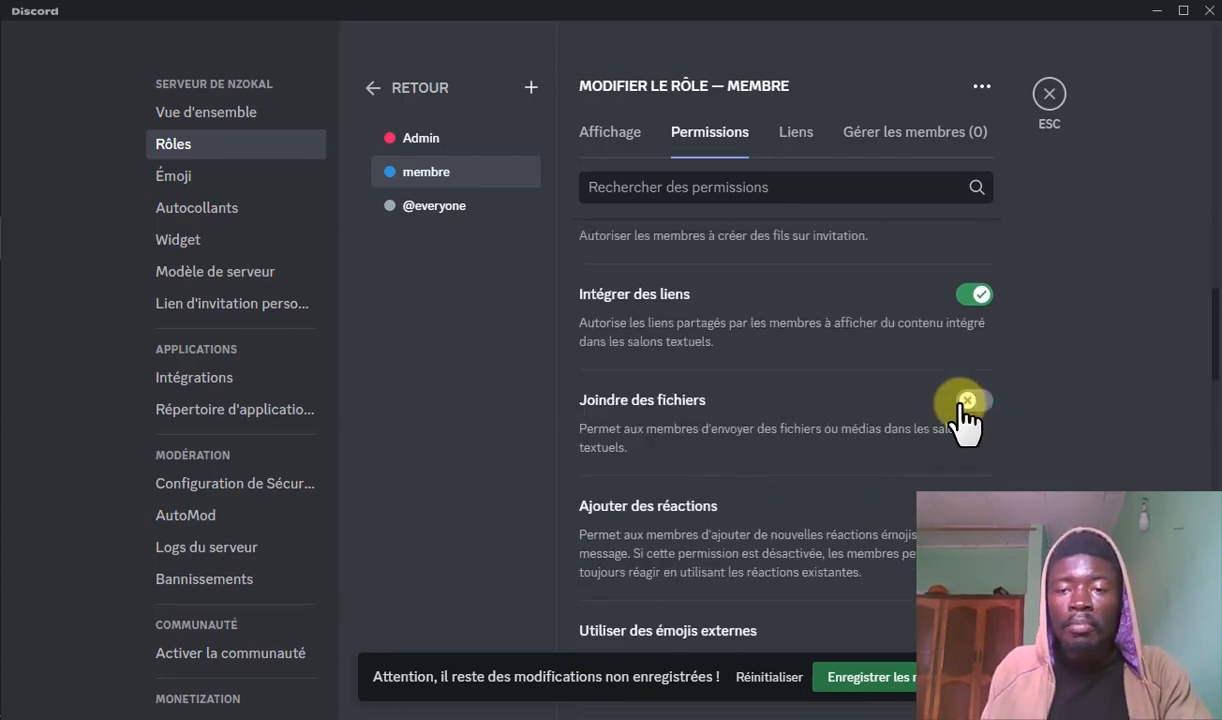
{"action": "left_click", "coordinate": [972, 400]}
{"action": "left_click", "coordinate": [976, 500]}
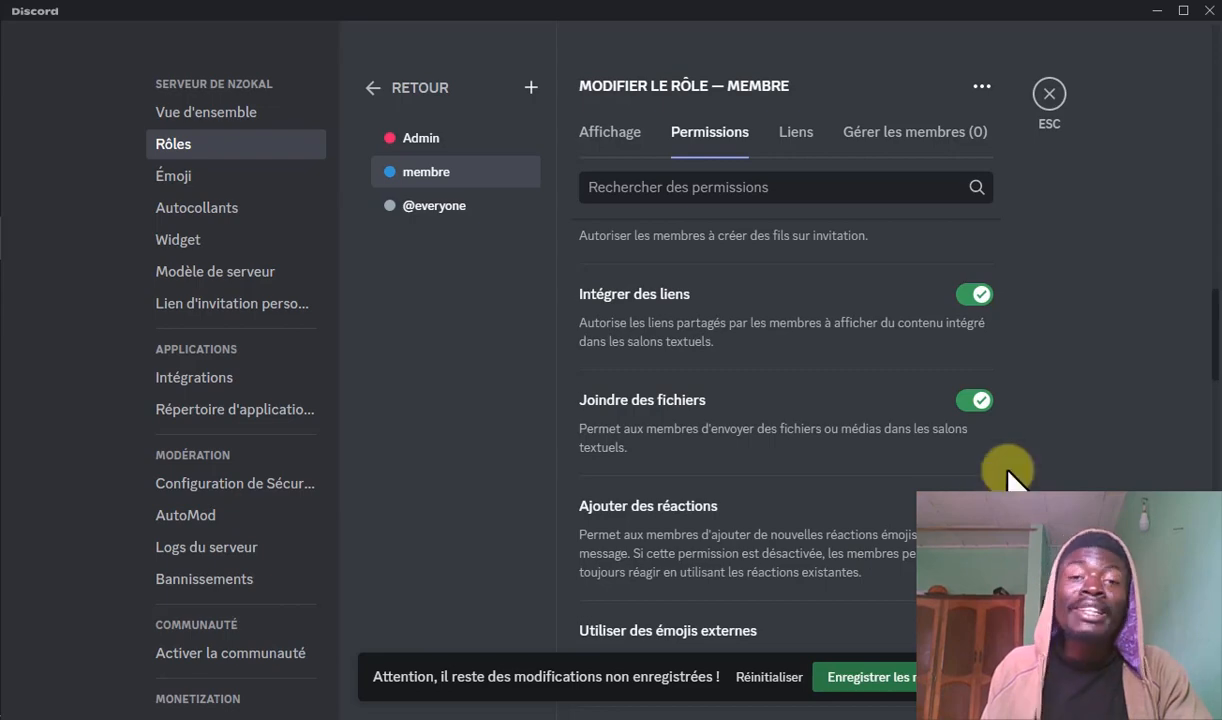
- Enable the membre role's voice channel permissions Se connecter and Parler, and save the role changes
{"action": "scroll", "coordinate": [978, 471], "scroll_direction": "down", "scroll_amount": 1}
{"action": "scroll", "coordinate": [1091, 396], "scroll_direction": "down", "scroll_amount": 5}
{"action": "scroll", "coordinate": [1100, 350], "scroll_direction": "down", "scroll_amount": 5}
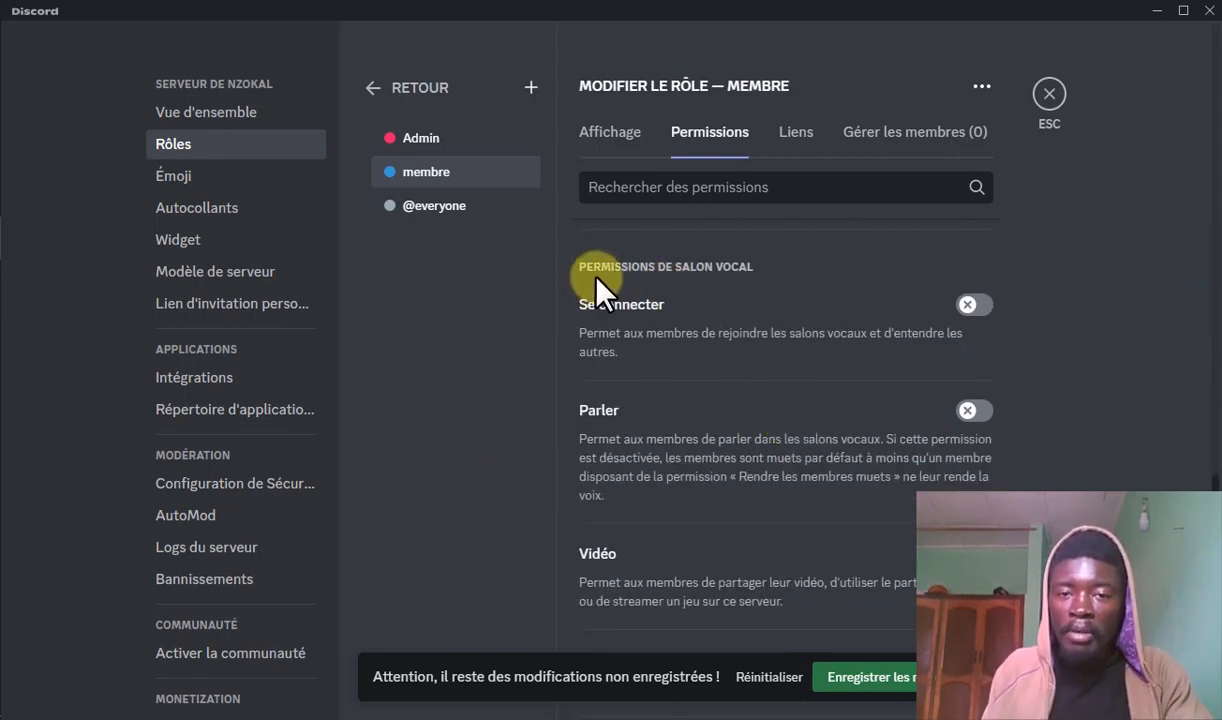
{"action": "left_click", "coordinate": [988, 315]}
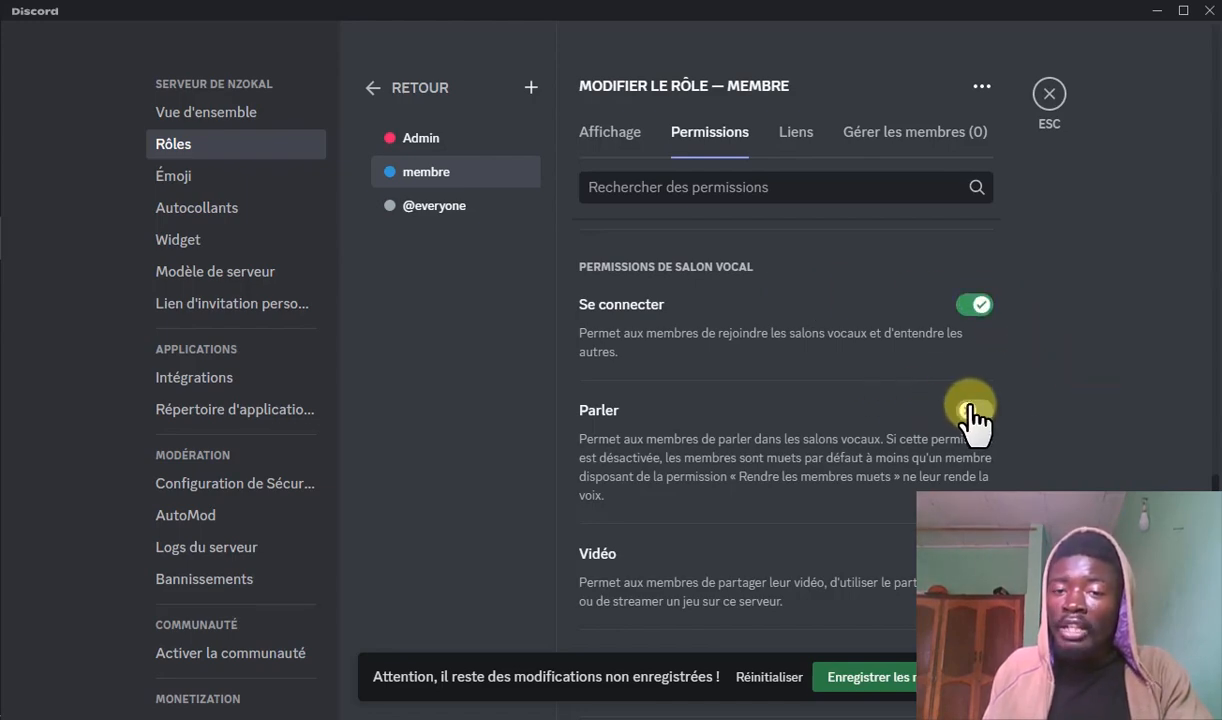
{"action": "left_click", "coordinate": [974, 410]}
{"action": "scroll", "coordinate": [955, 487], "scroll_direction": "down", "scroll_amount": 2}
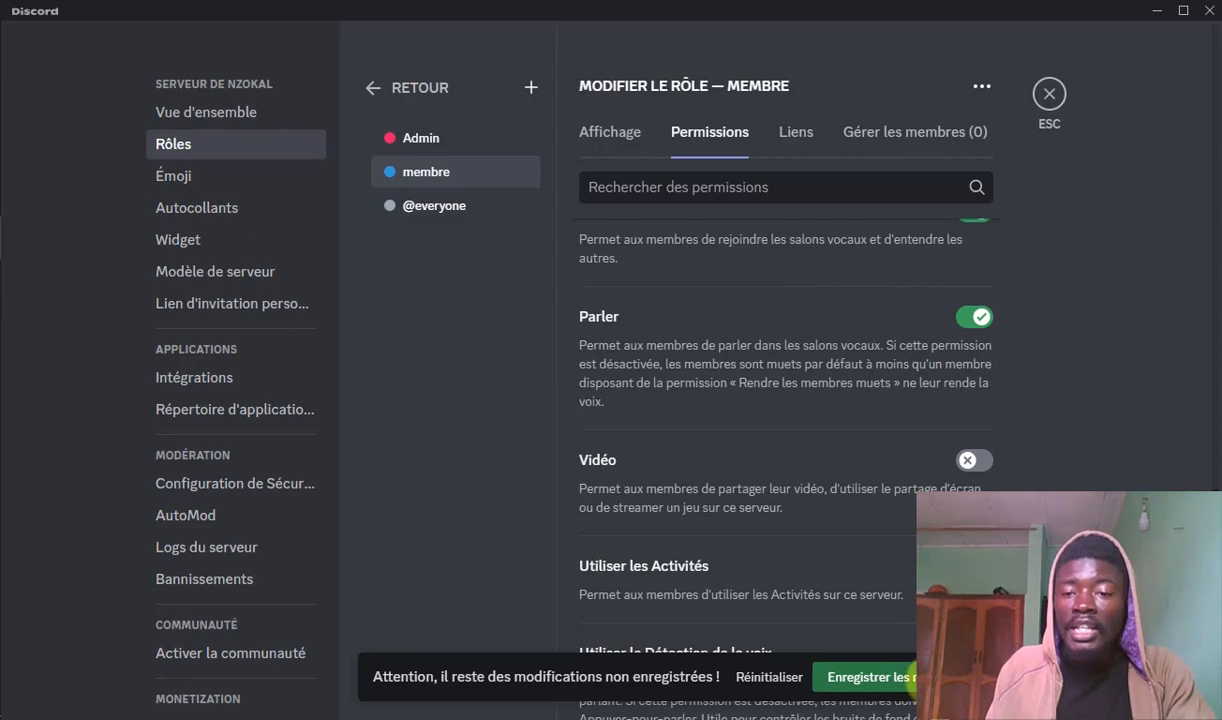
{"action": "left_click", "coordinate": [889, 675]}
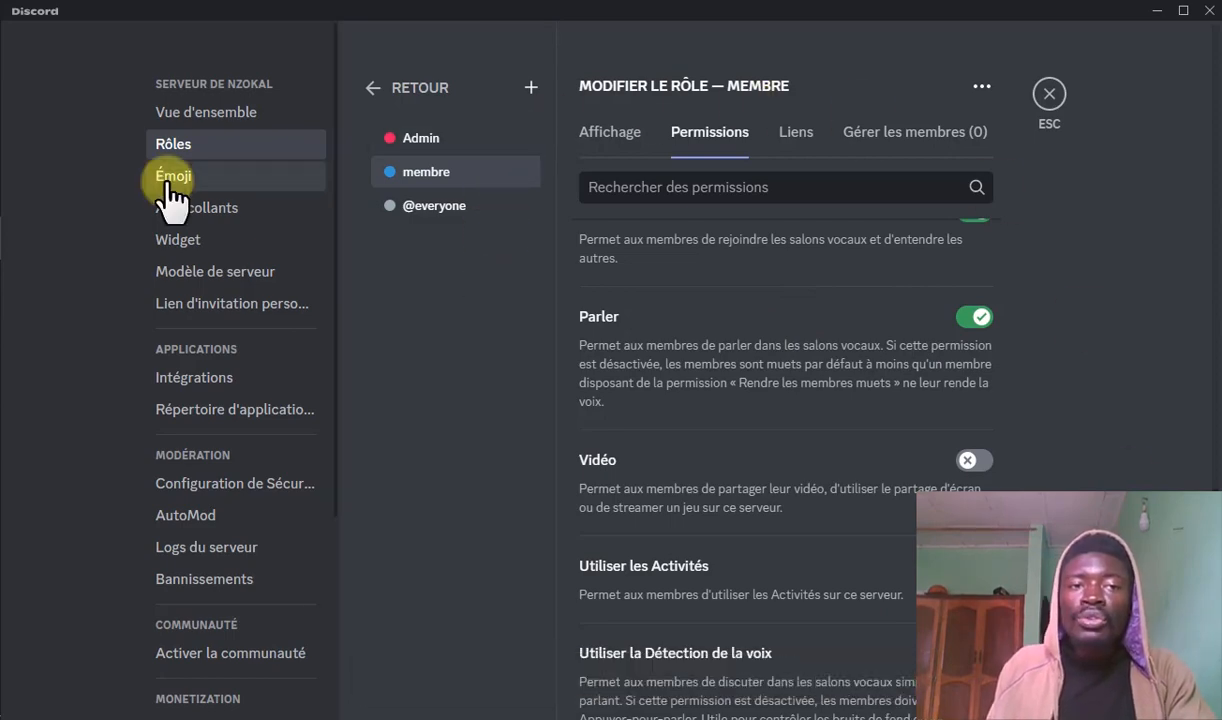
- Upload the image emote tueur.png from the Mes emotes folder as a custom server emoji
{"action": "left_click", "coordinate": [180, 178]}
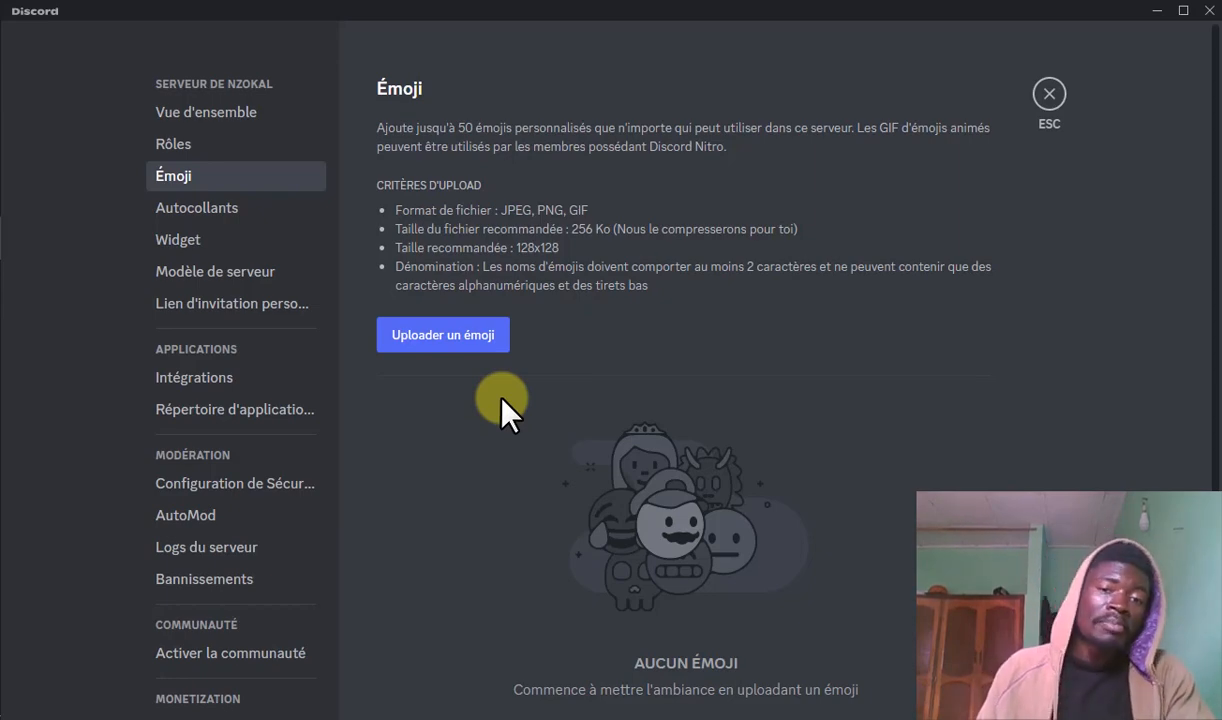
{"action": "left_click", "coordinate": [378, 342]}
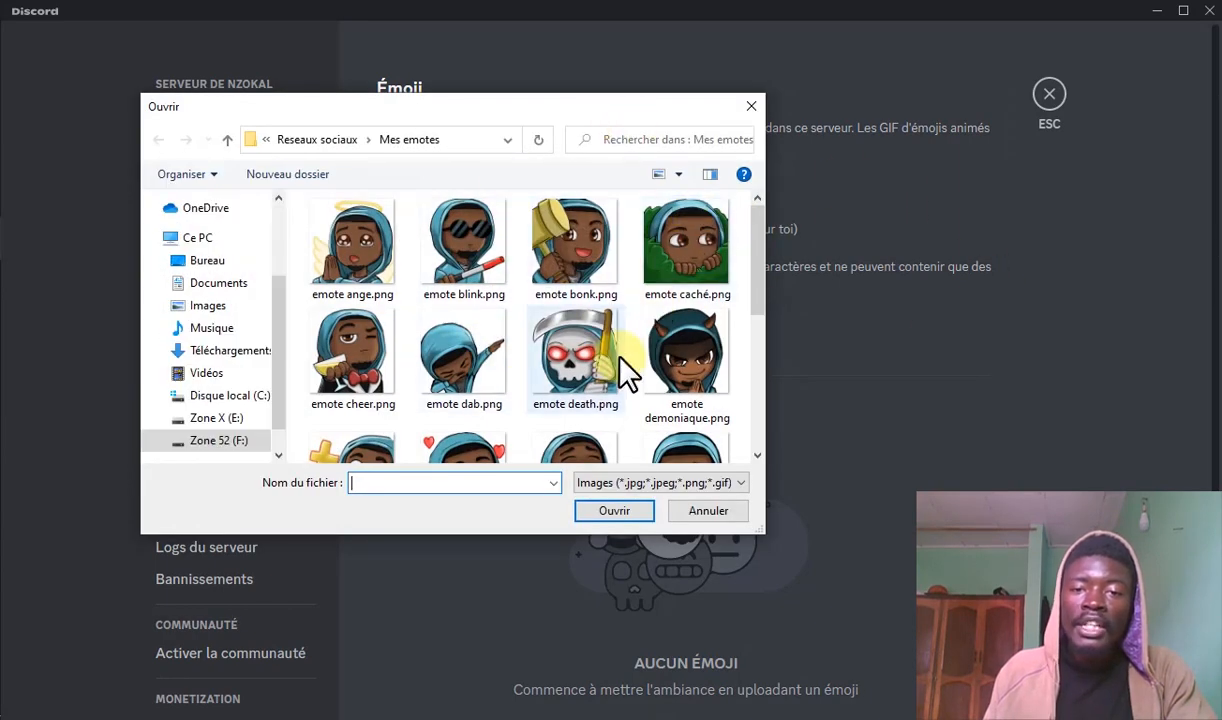
{"action": "scroll", "coordinate": [600, 345], "scroll_direction": "down", "scroll_amount": 5}
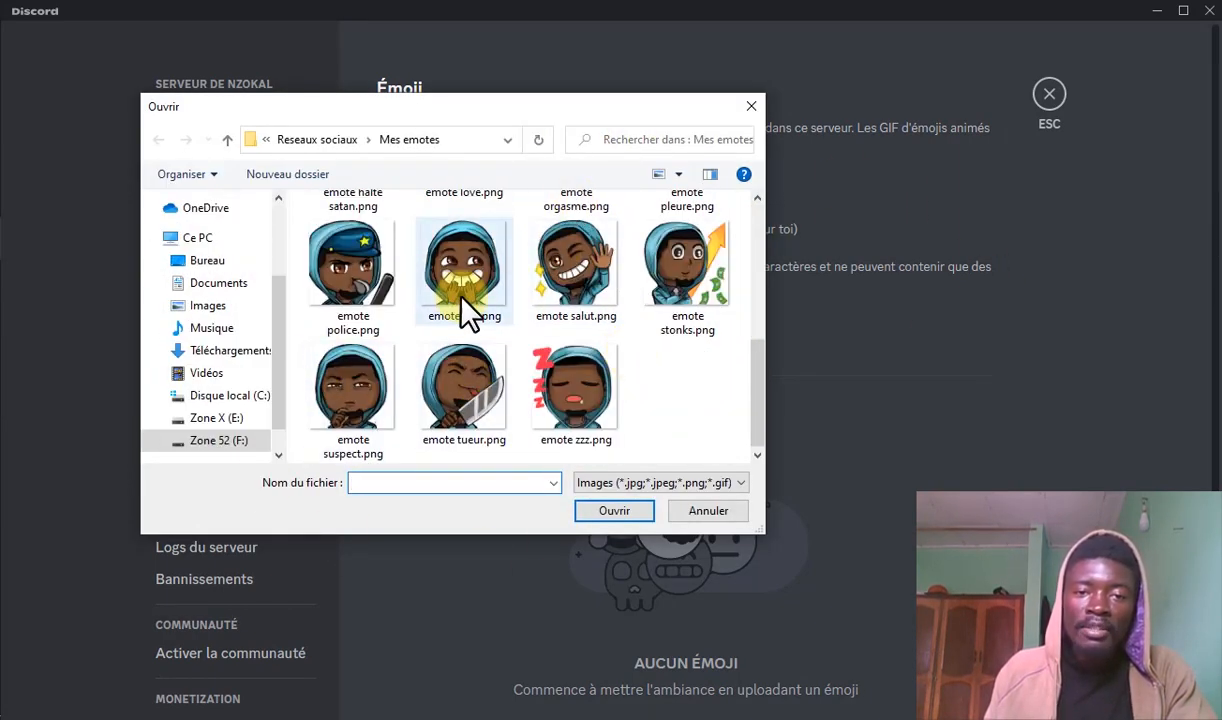
{"action": "scroll", "coordinate": [573, 300], "scroll_direction": "up", "scroll_amount": 5}
{"action": "scroll", "coordinate": [570, 395], "scroll_direction": "down", "scroll_amount": 5}
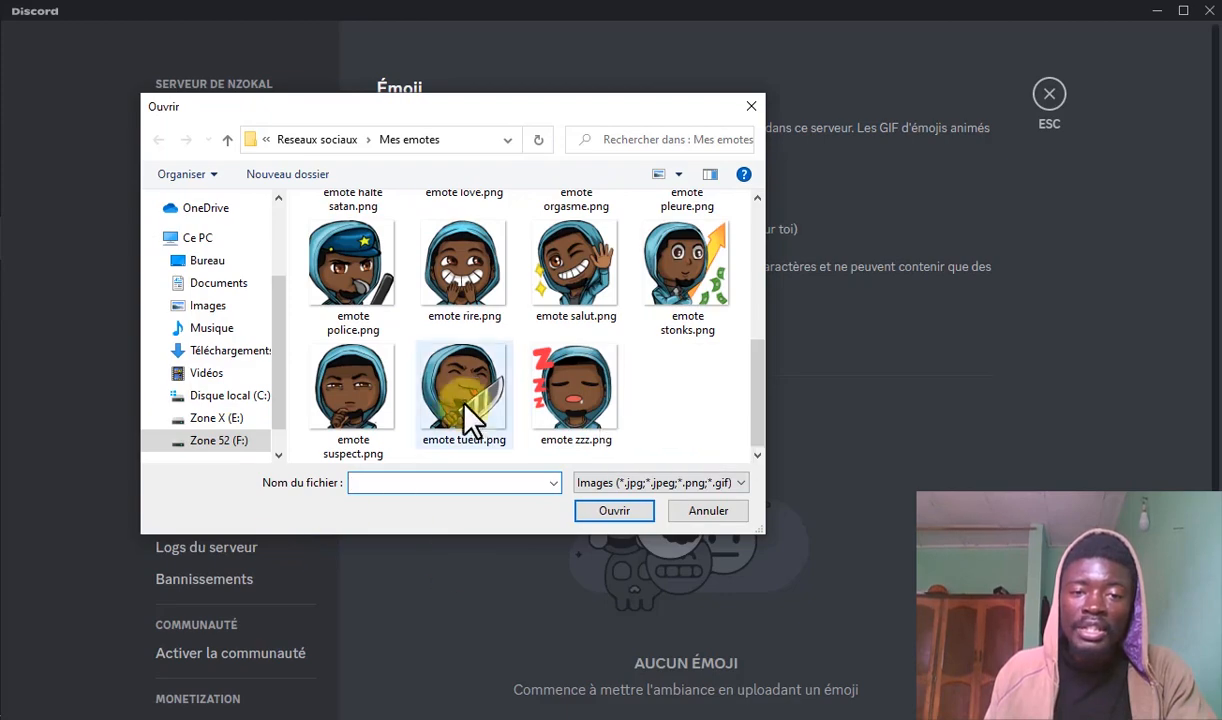
{"action": "double_click", "coordinate": [484, 385]}
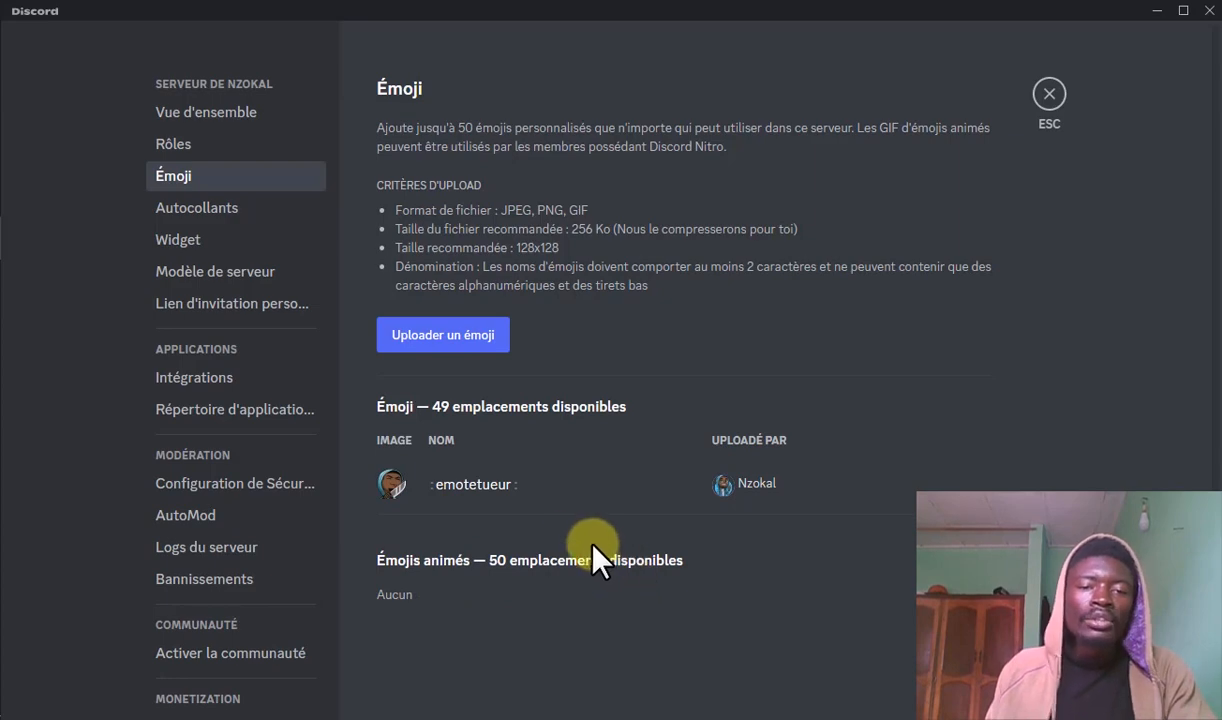
{"action": "mouse_move", "coordinate": [448, 486]}
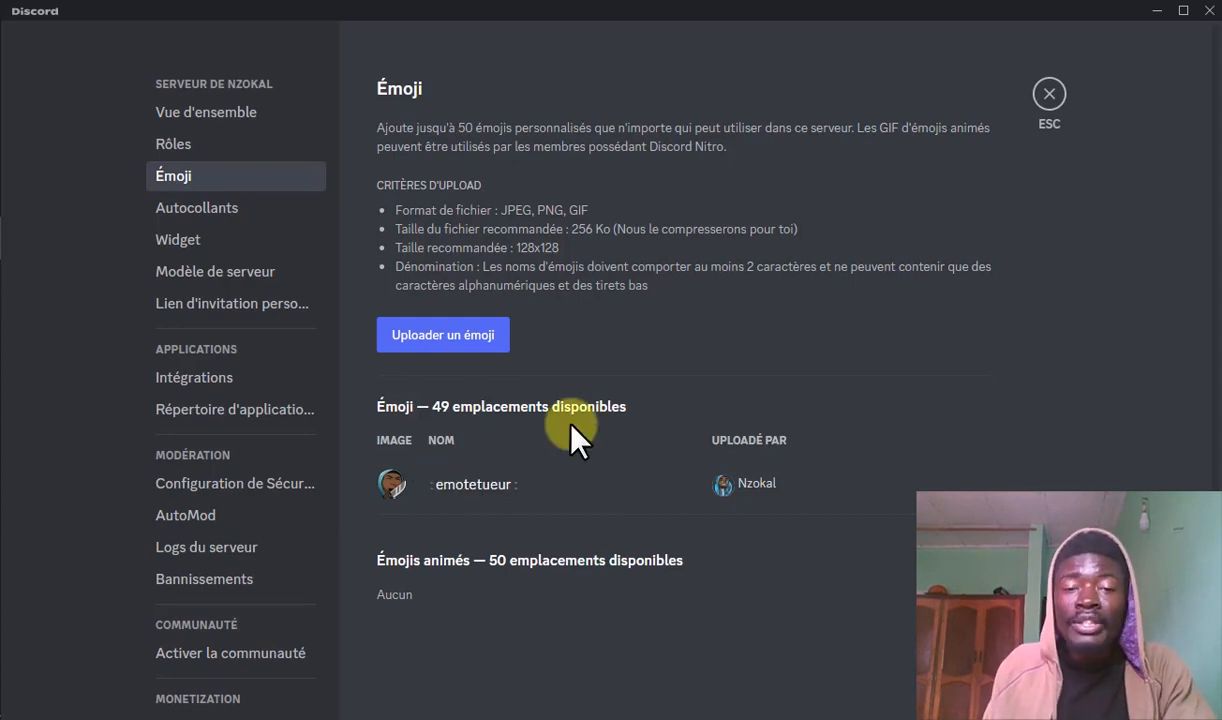
- Review the server's sticker settings and its free upload slots, and leave the server settings
{"action": "left_click", "coordinate": [232, 209]}
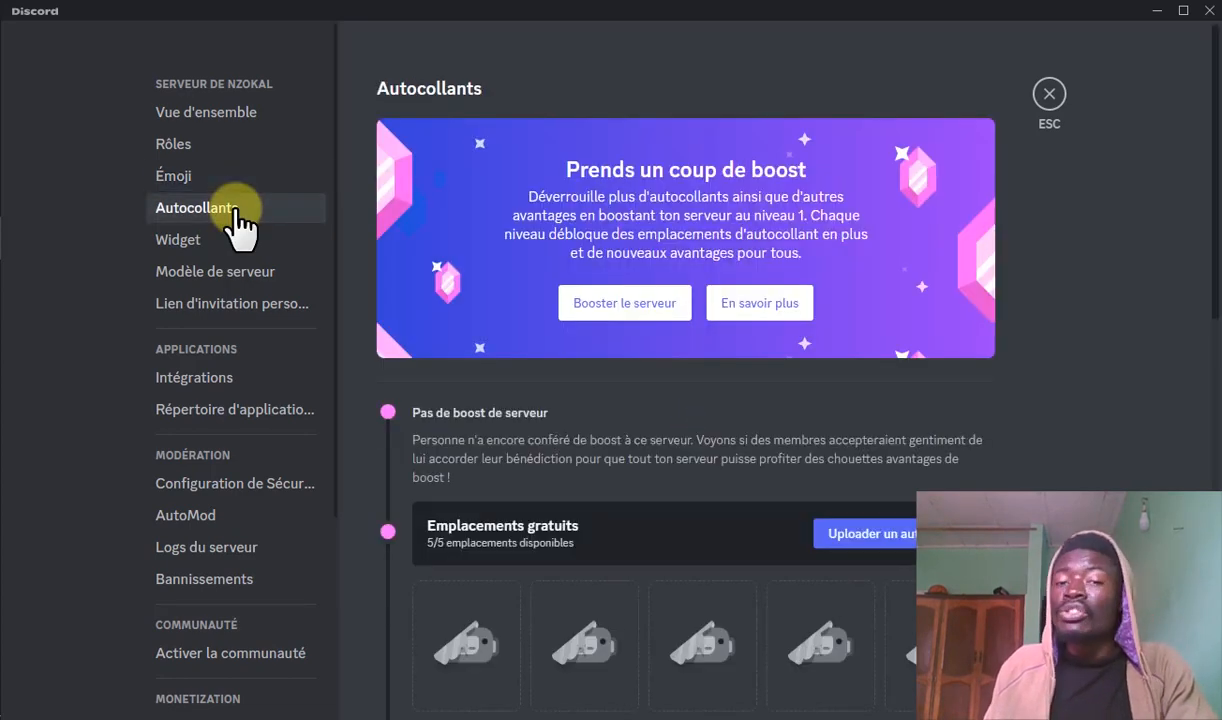
{"action": "scroll", "coordinate": [499, 448], "scroll_direction": "down", "scroll_amount": 1}
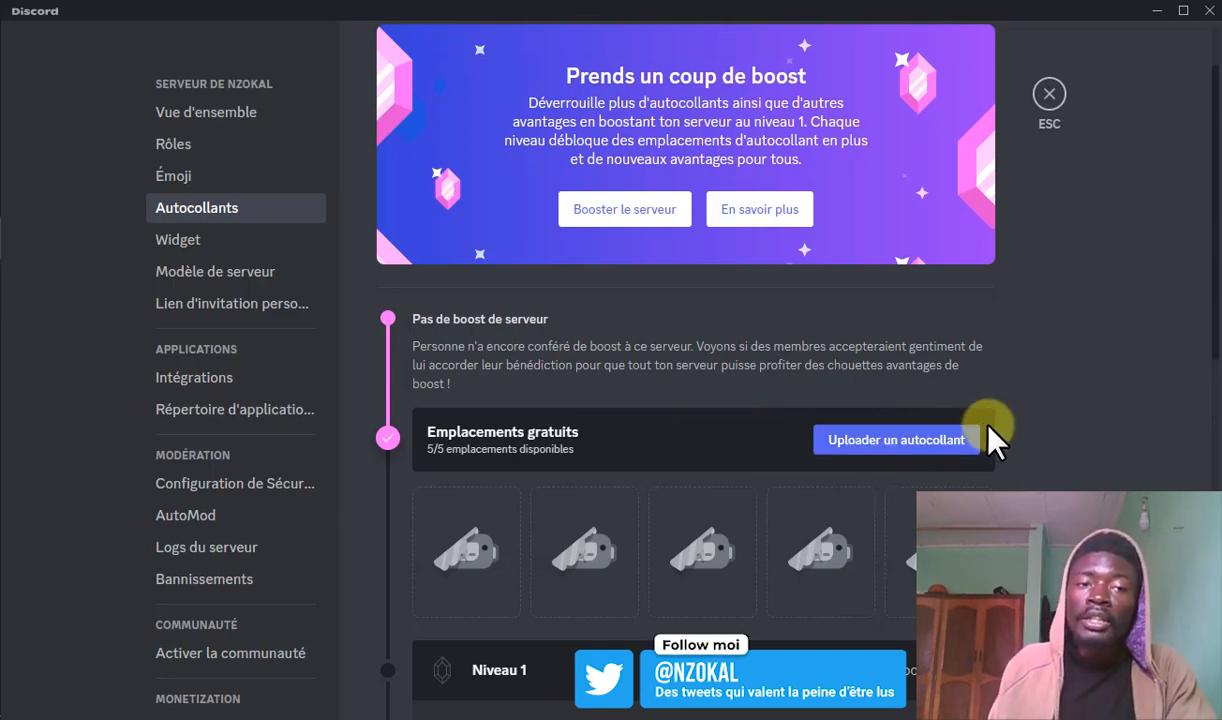
{"action": "key", "text": "Escape"}
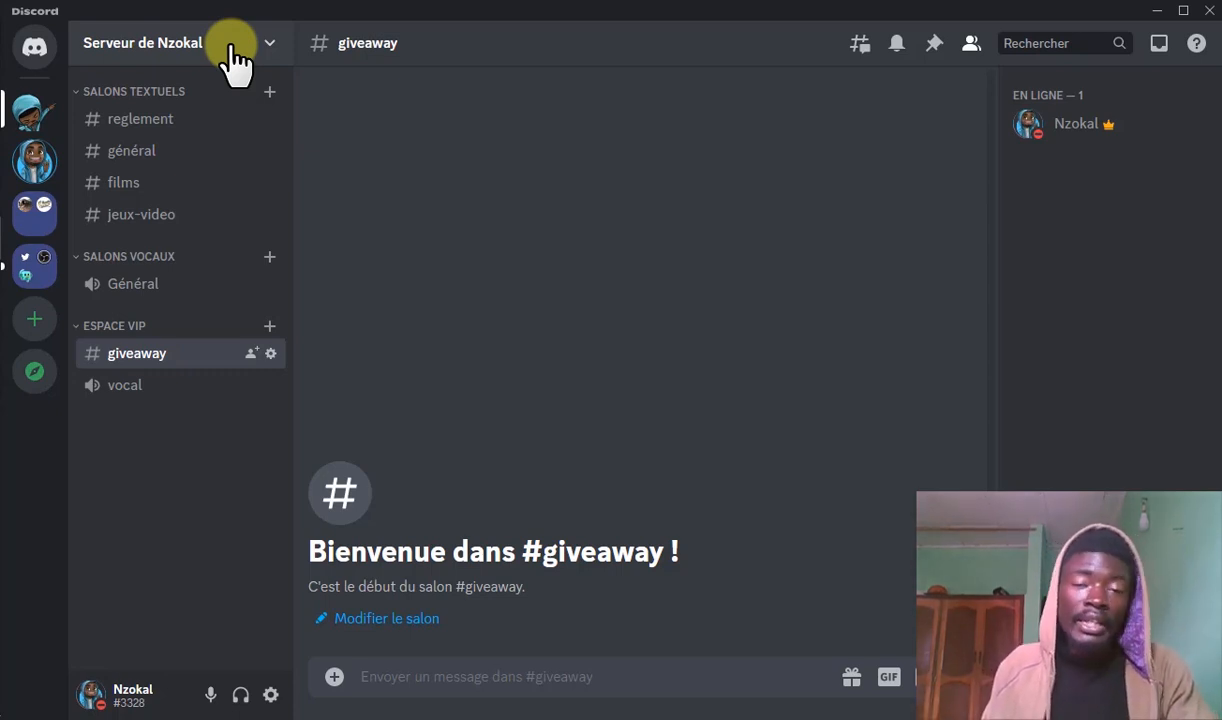
- Open the server's application directory and browse its featured apps and bots
{"action": "left_click", "coordinate": [232, 50]}
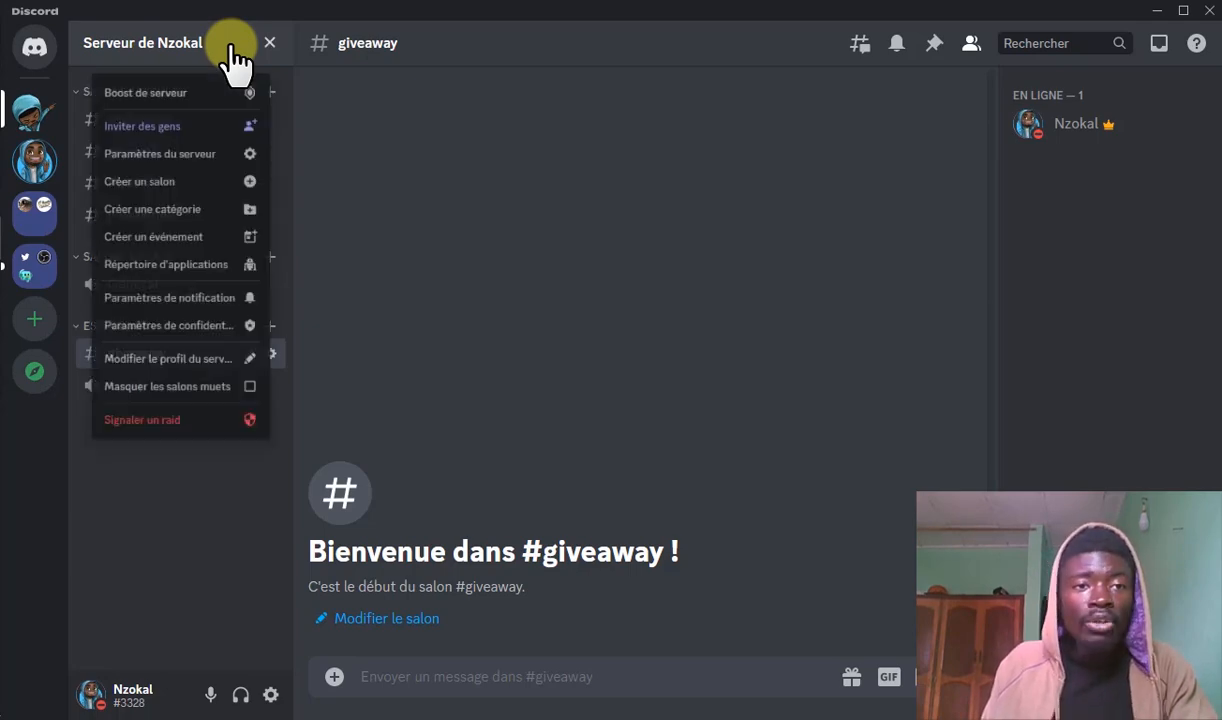
{"action": "left_click", "coordinate": [205, 52]}
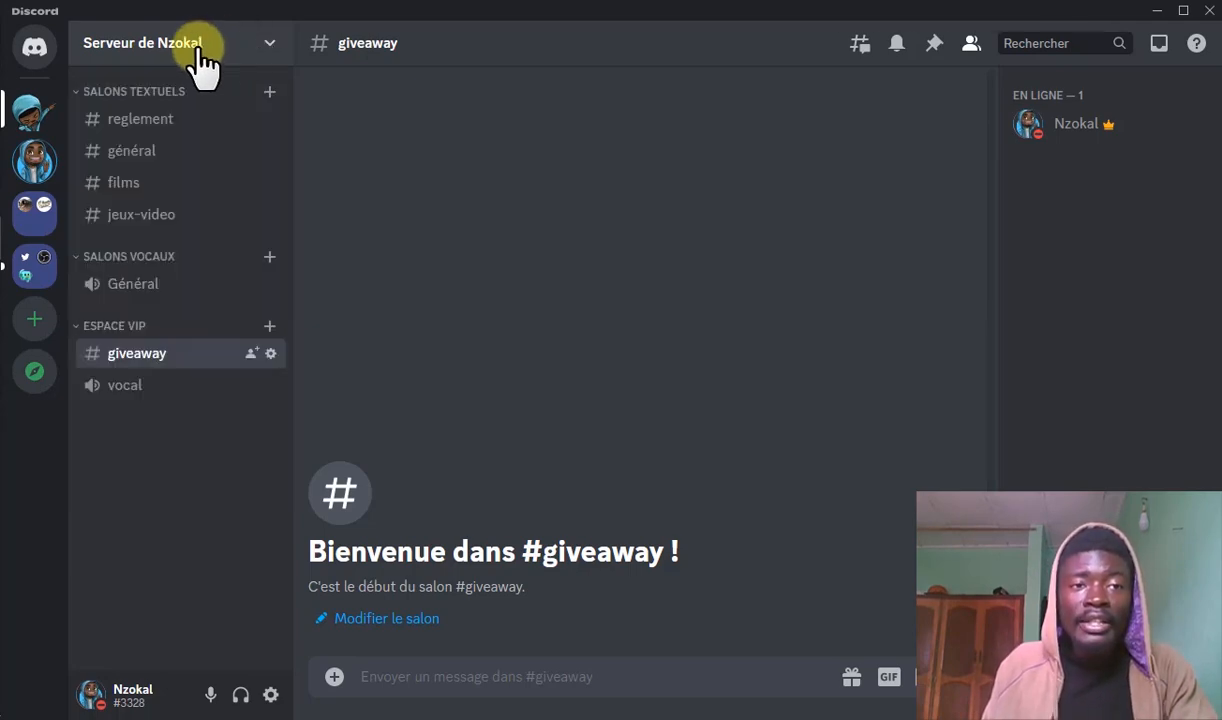
{"action": "left_click", "coordinate": [262, 44]}
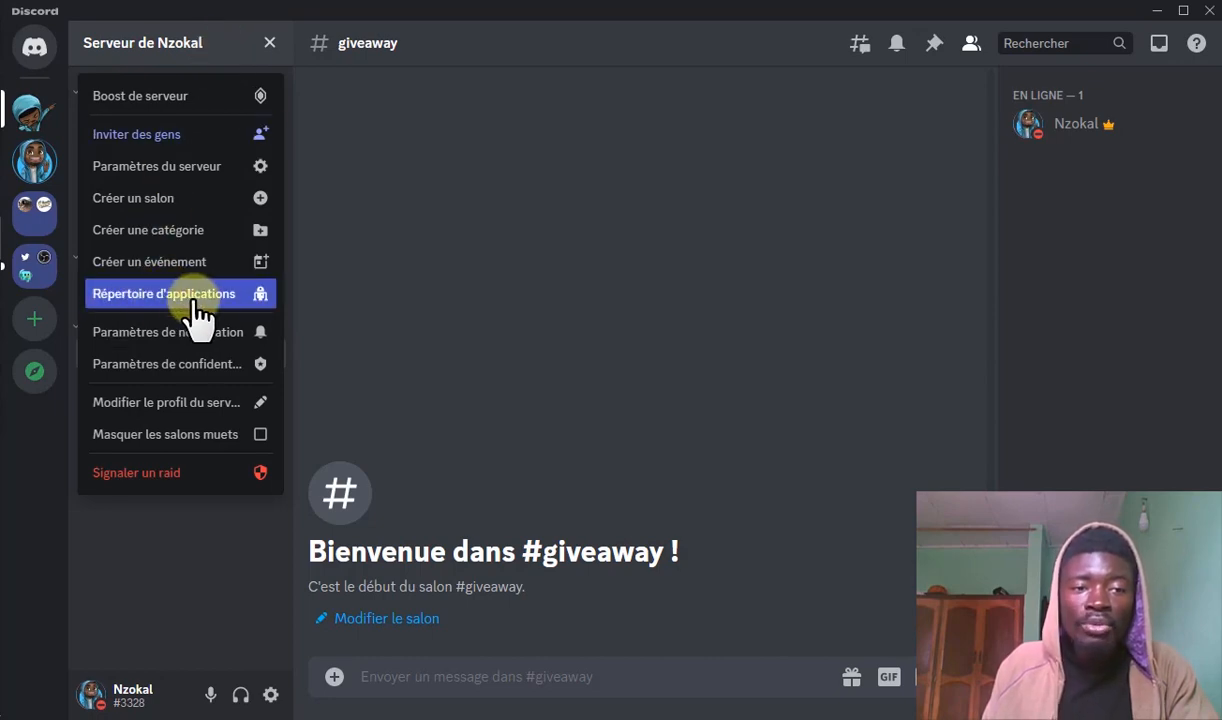
{"action": "left_click", "coordinate": [165, 300]}
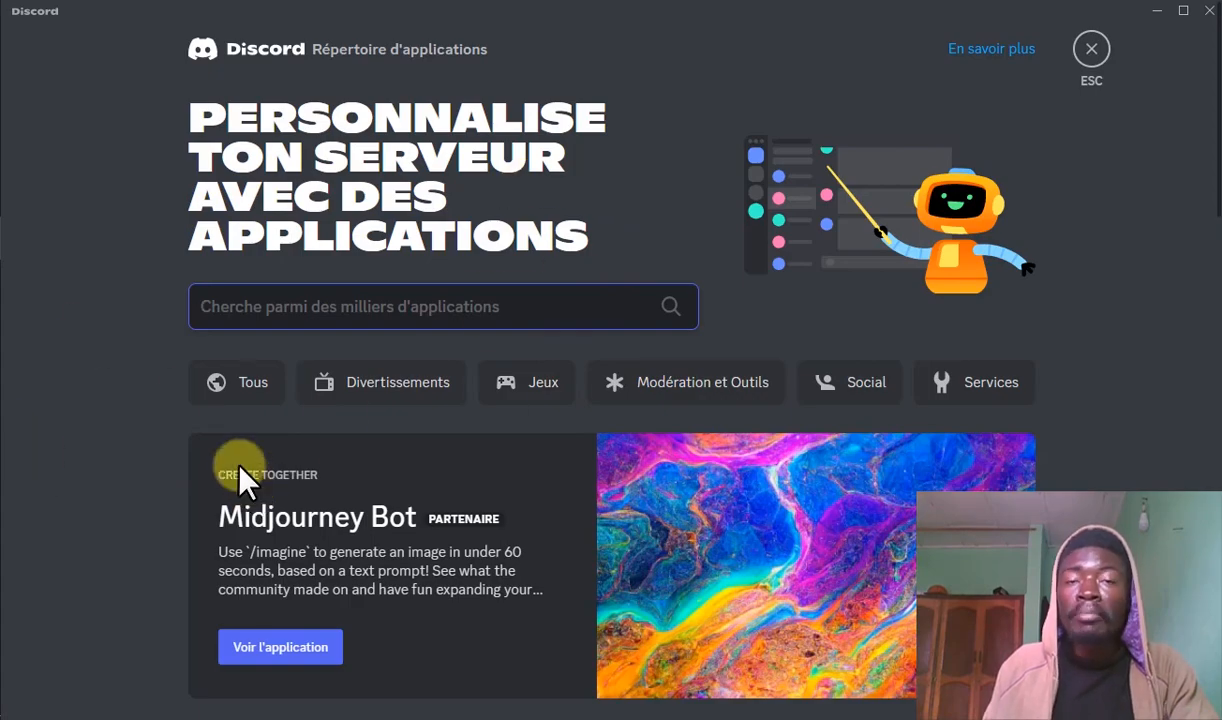
{"action": "scroll", "coordinate": [567, 265], "scroll_direction": "down", "scroll_amount": 6}
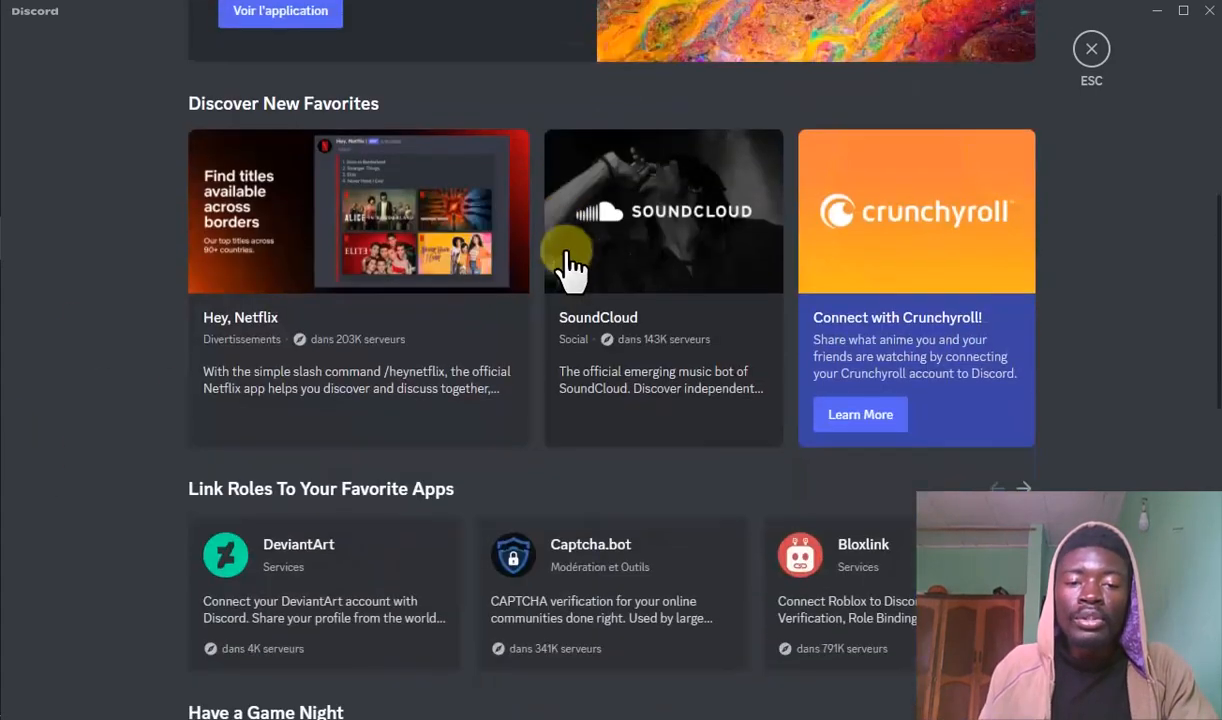
{"action": "scroll", "coordinate": [617, 272], "scroll_direction": "down", "scroll_amount": 2}
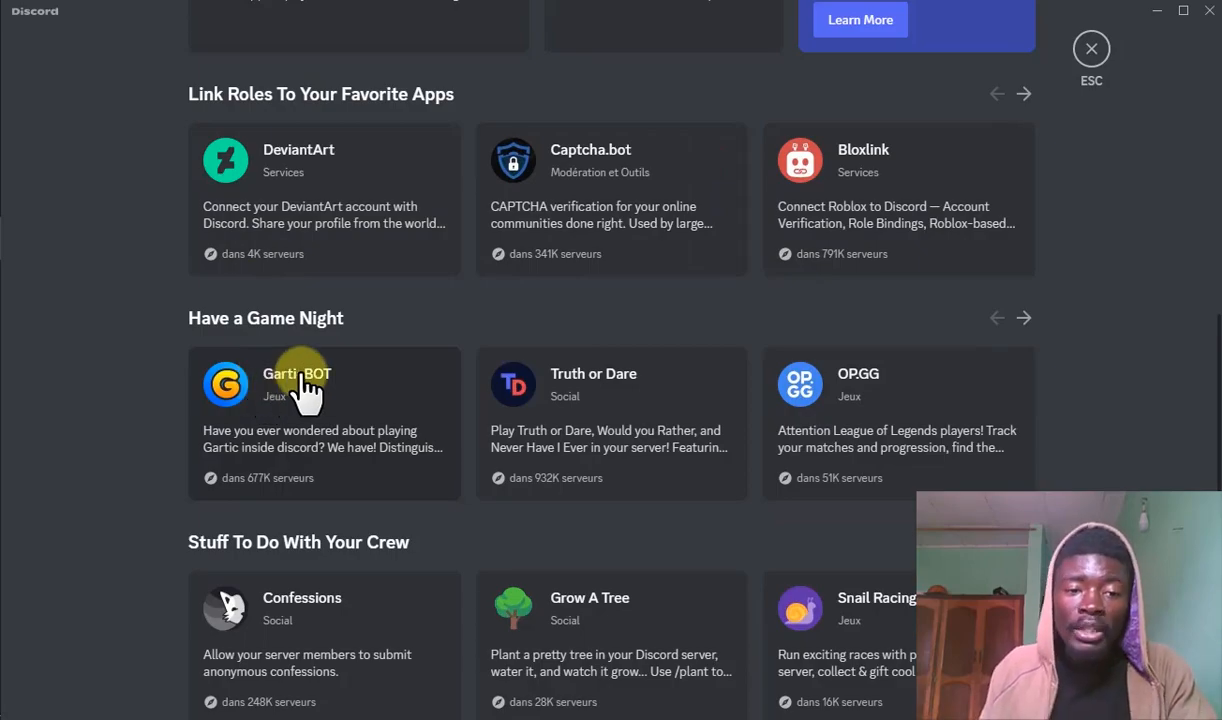
{"action": "scroll", "coordinate": [300, 390], "scroll_direction": "up", "scroll_amount": 8}
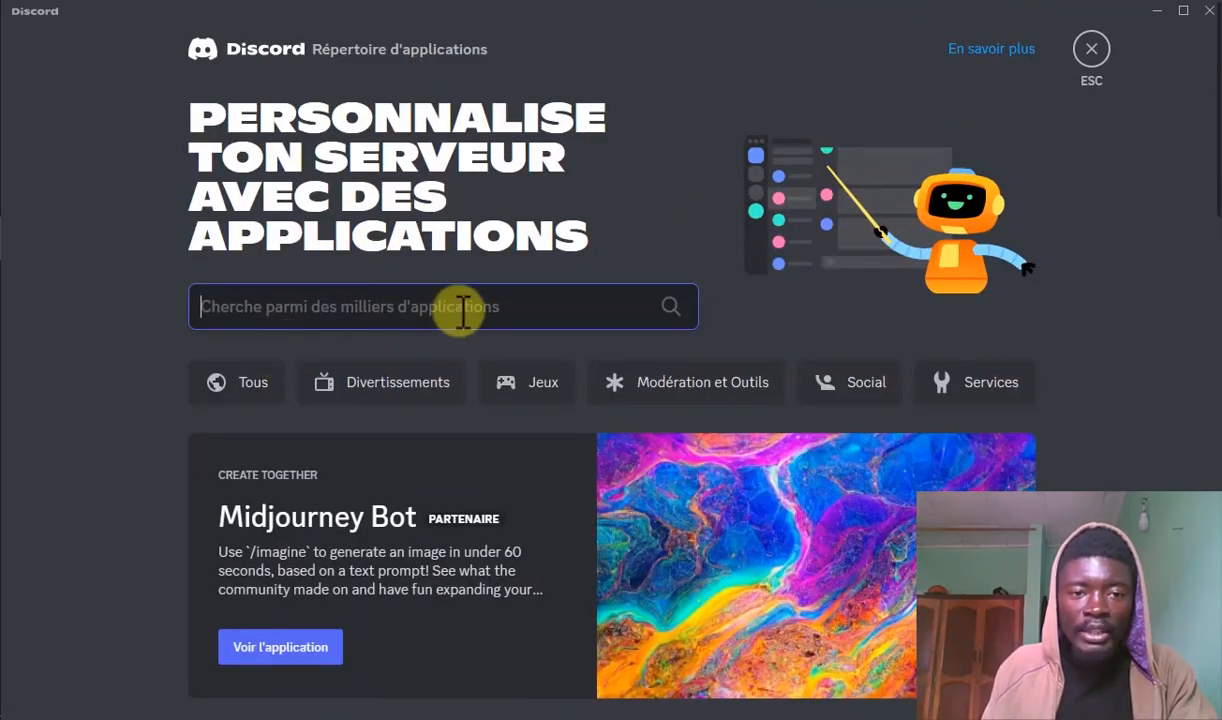
- Search the application directory for mee6
{"action": "type", "text": "meee"}
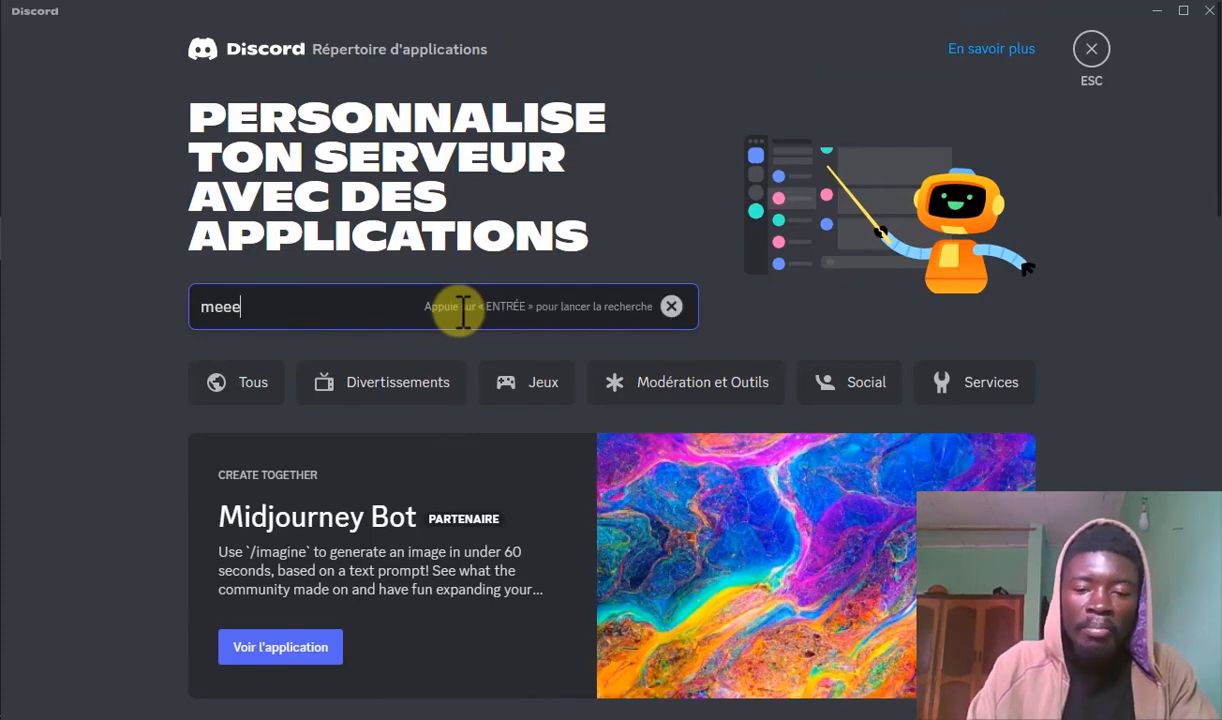
{"action": "key", "text": "BackSpace"}
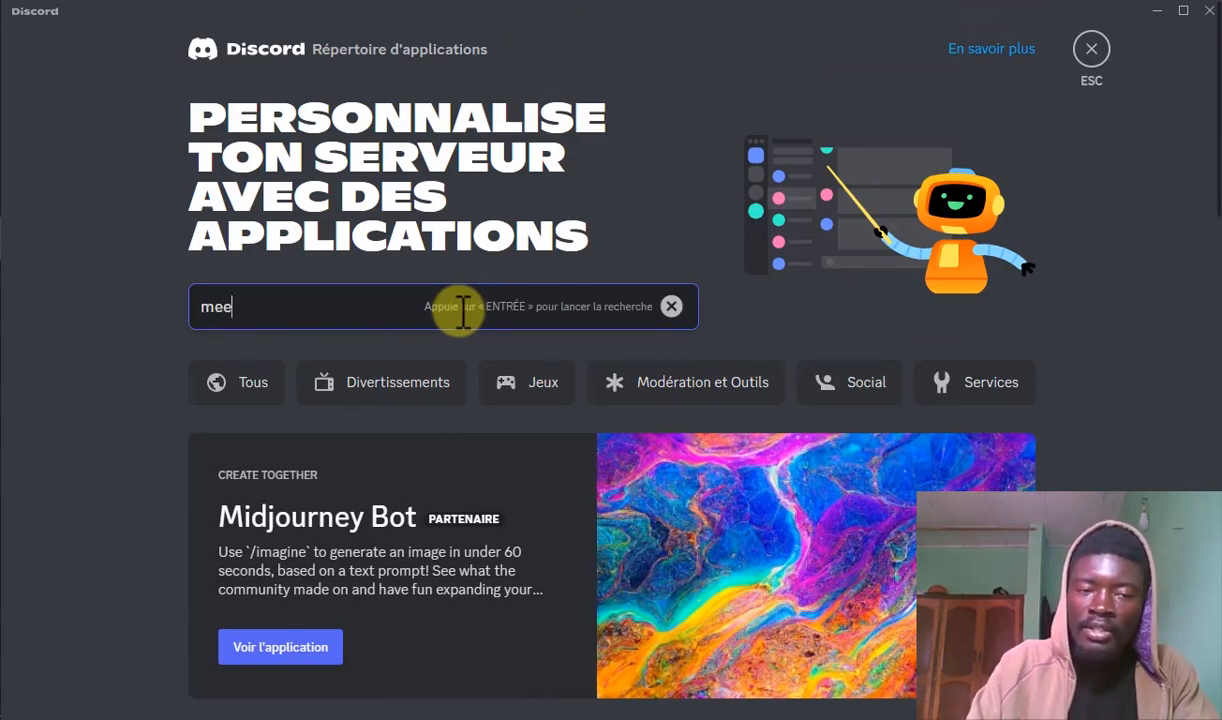
{"action": "type", "text": "6"}
{"action": "key", "text": "Return"}
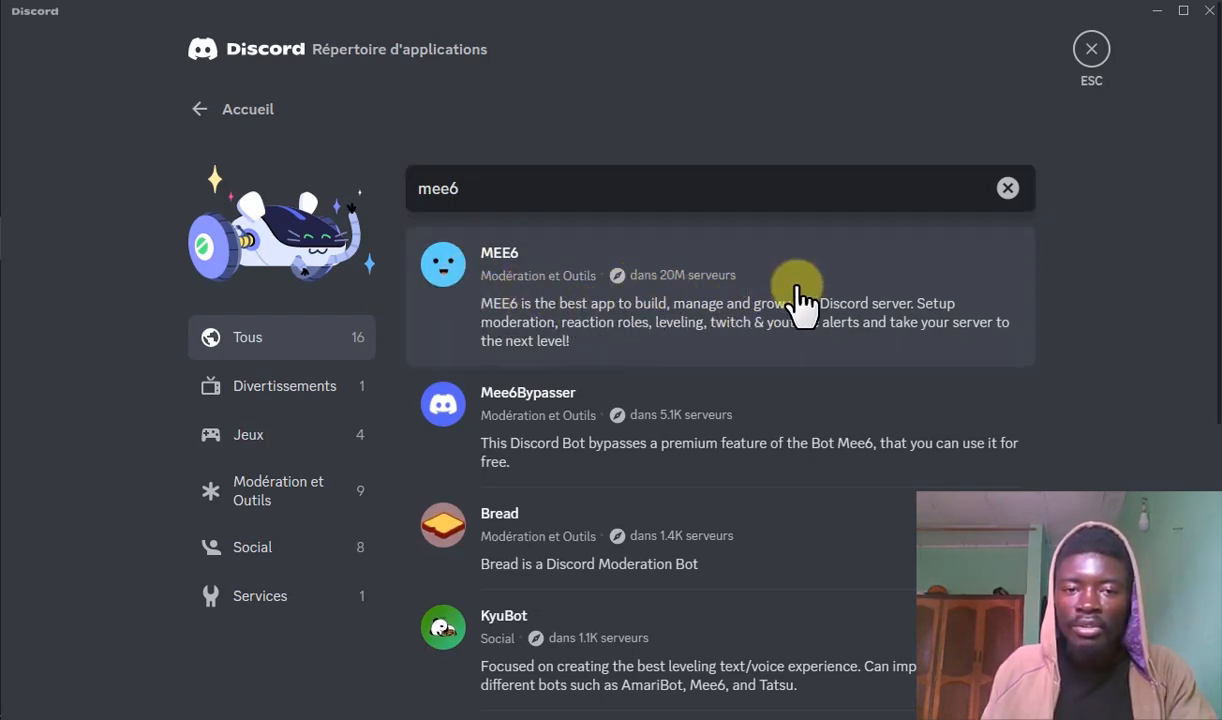
- Review MEE6's overview in the application directory and follow its add-to-server link to the mee6.xyz website
{"action": "left_click", "coordinate": [796, 288]}
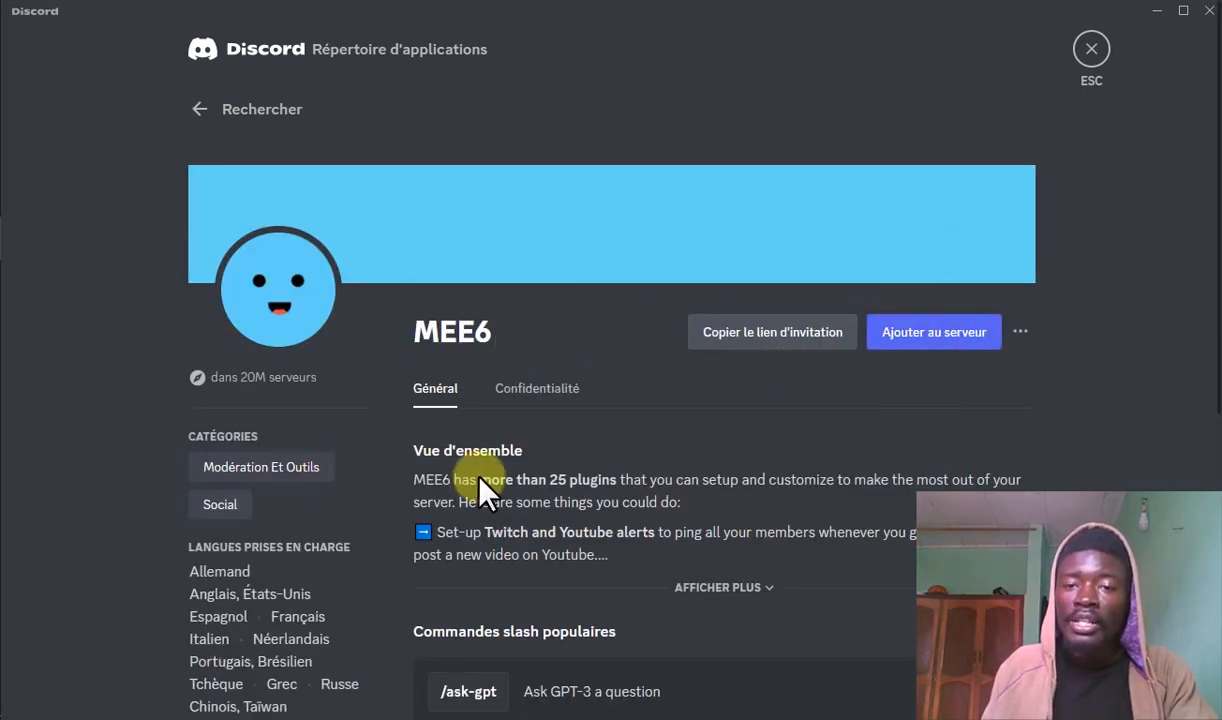
{"action": "scroll", "coordinate": [368, 305], "scroll_direction": "down", "scroll_amount": 5}
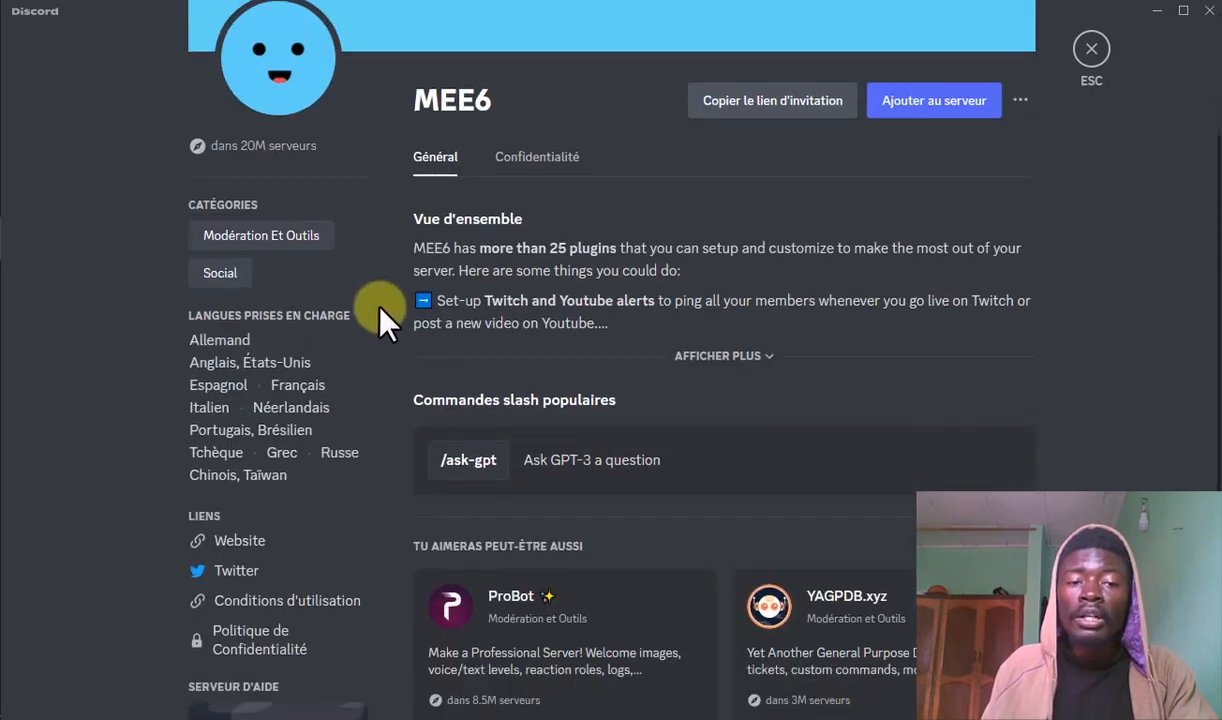
{"action": "scroll", "coordinate": [401, 236], "scroll_direction": "up", "scroll_amount": 2}
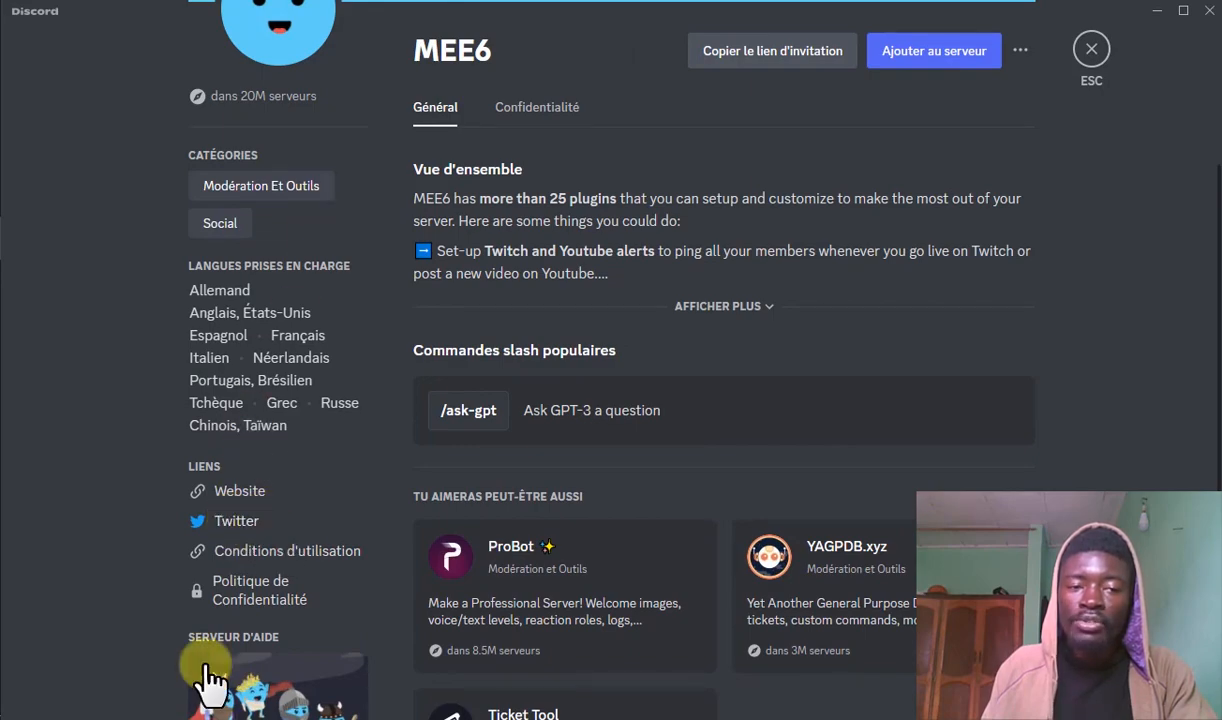
{"action": "scroll", "coordinate": [400, 360], "scroll_direction": "up", "scroll_amount": 3}
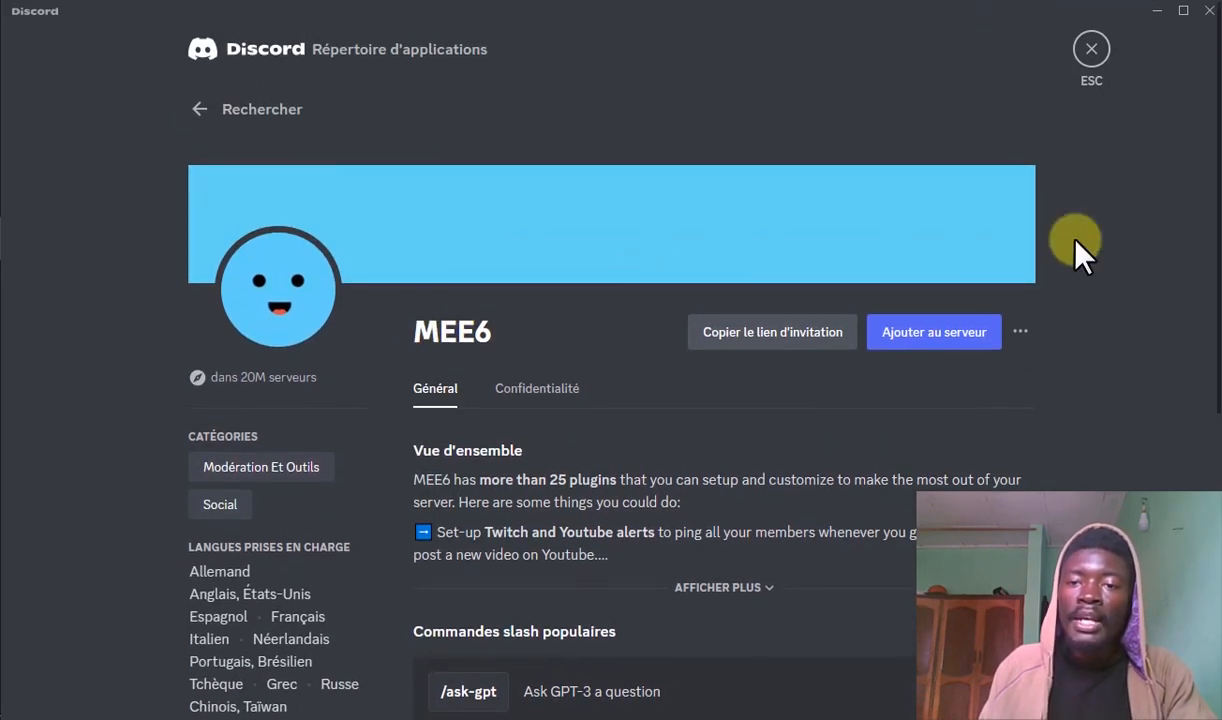
{"action": "left_click", "coordinate": [945, 336]}
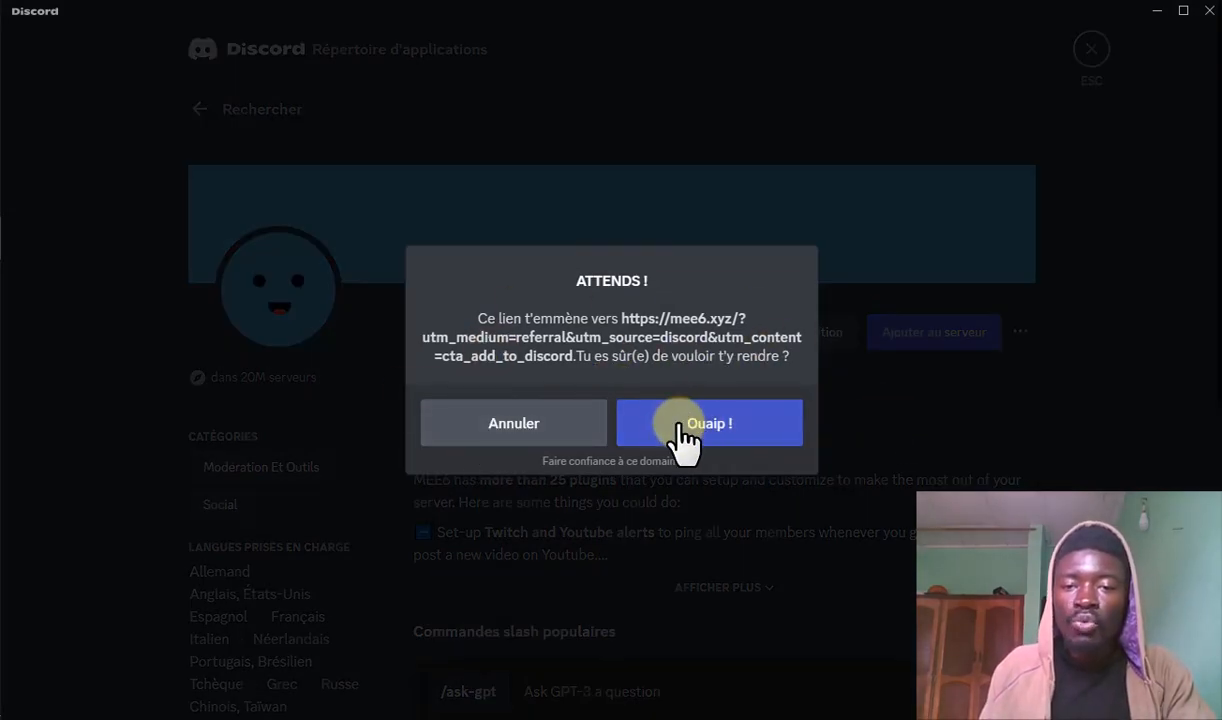
{"action": "left_click", "coordinate": [684, 438]}
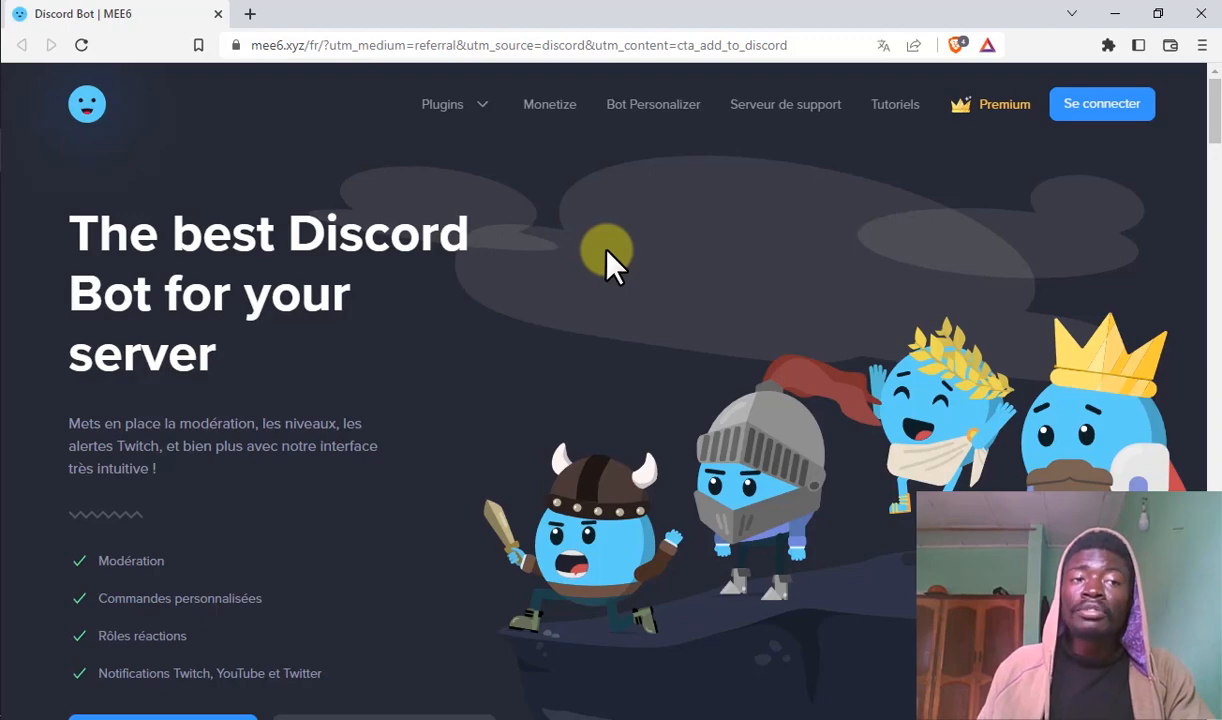
- Start adding MEE6 to Discord from its website and authorise its access to the Discord account
{"action": "scroll", "coordinate": [607, 252], "scroll_direction": "down", "scroll_amount": 3}
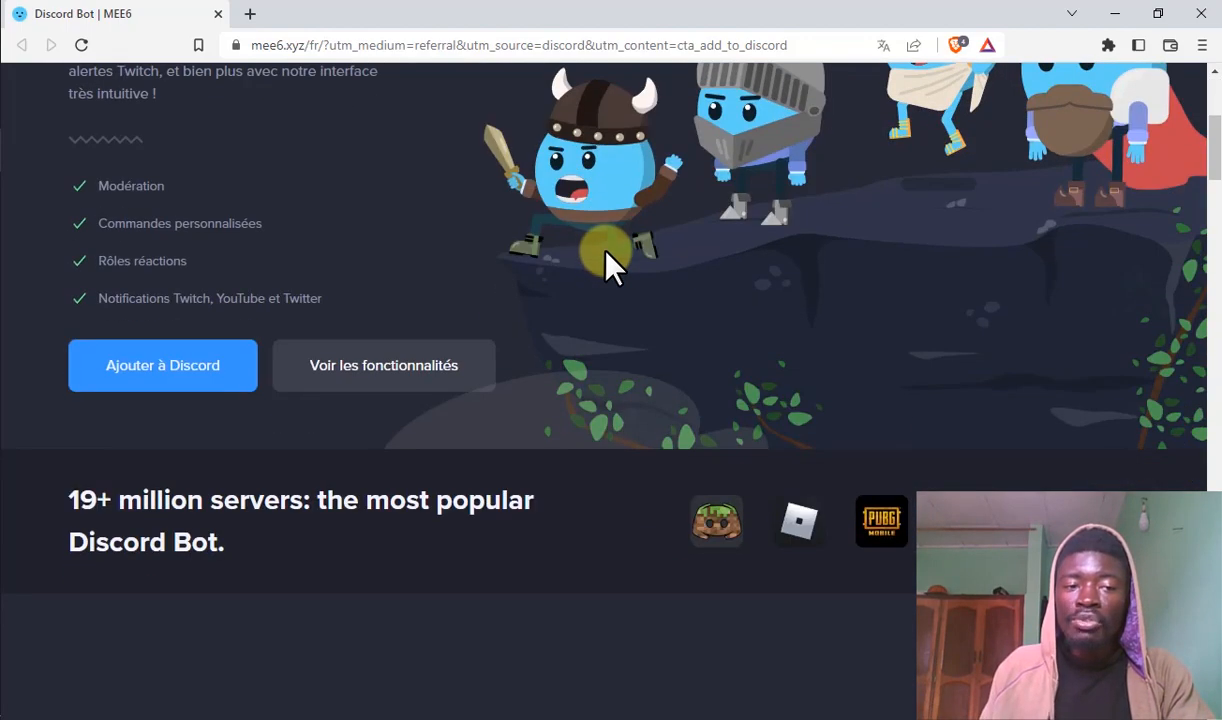
{"action": "left_click", "coordinate": [188, 365]}
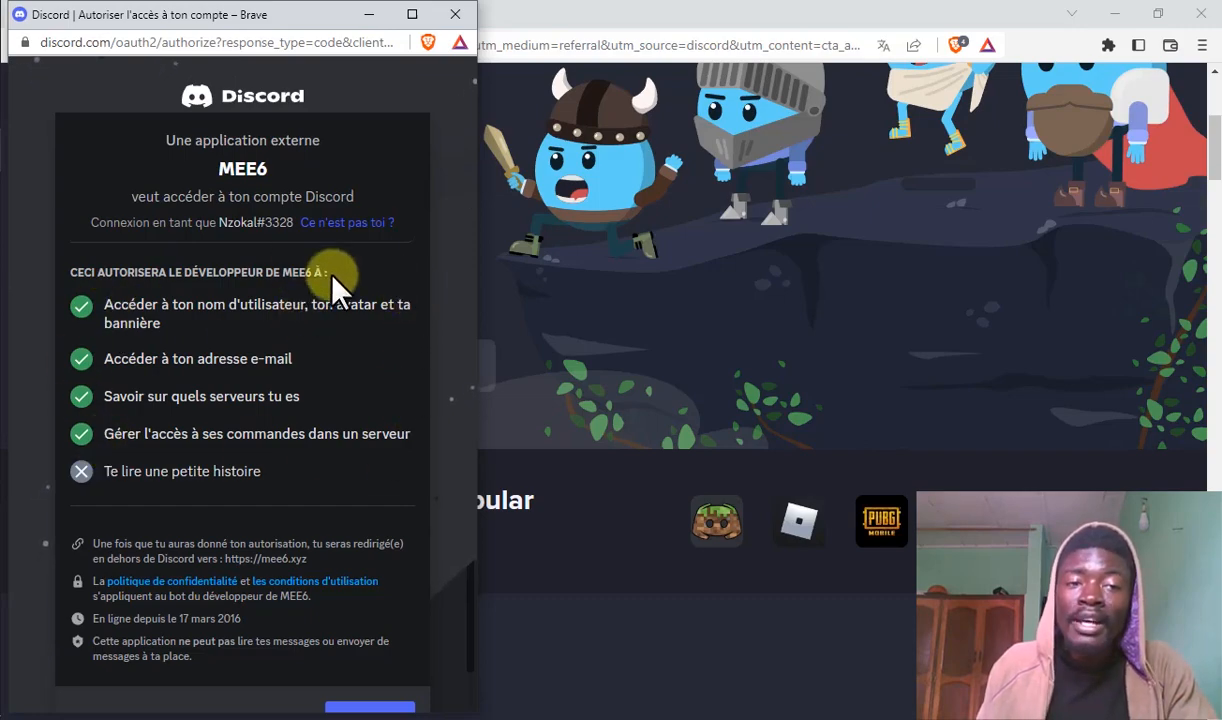
{"action": "scroll", "coordinate": [250, 530], "scroll_direction": "down", "scroll_amount": 1}
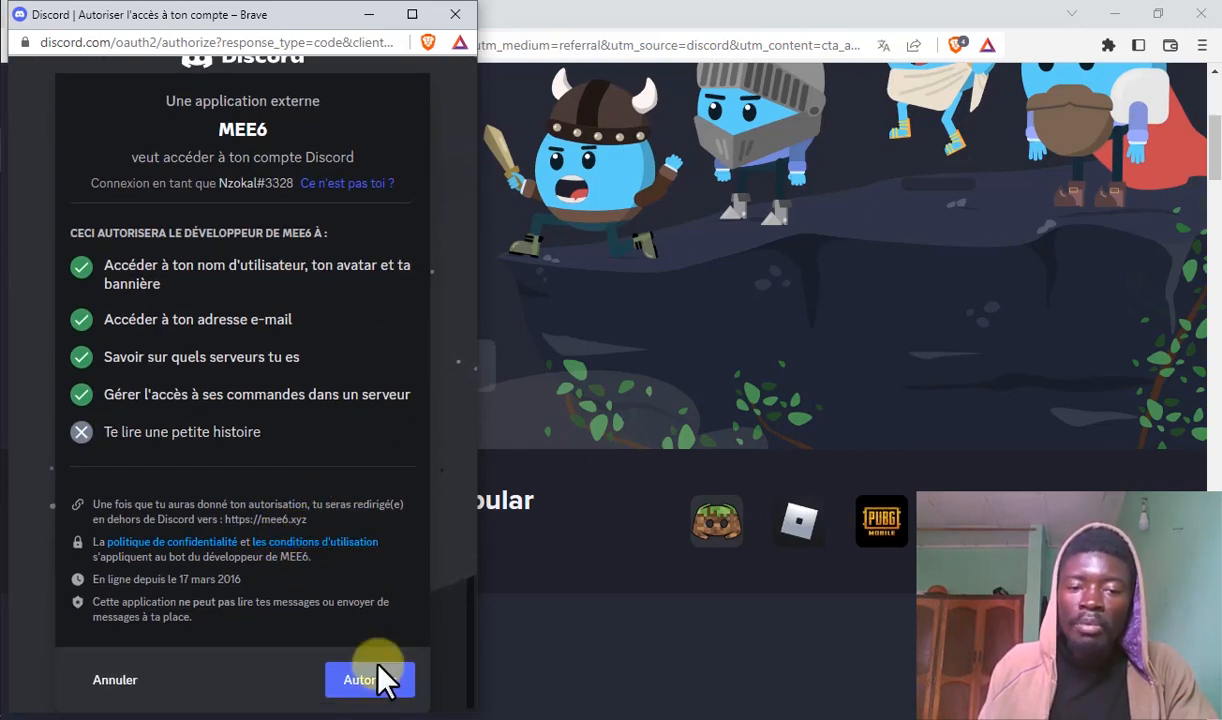
{"action": "left_click", "coordinate": [382, 680]}
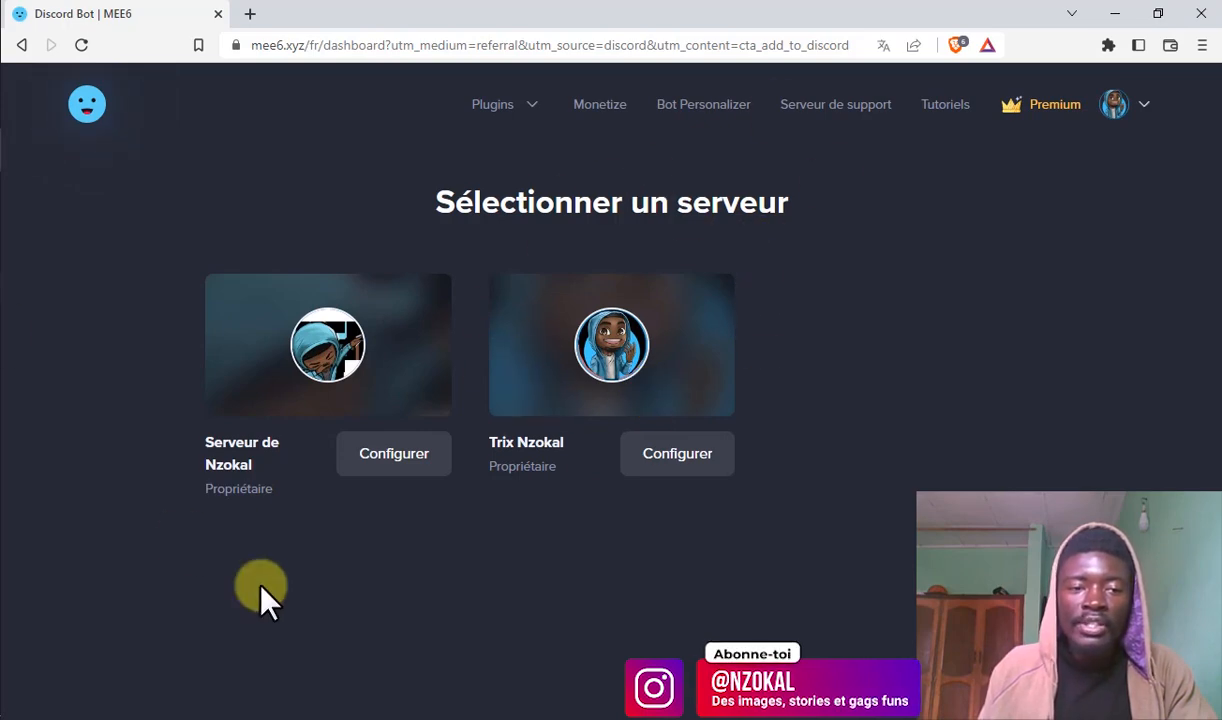
- Add the MEE6 bot to the community server with all requested permissions granted, and switch to Discord to check the member list
{"action": "left_click", "coordinate": [383, 460]}
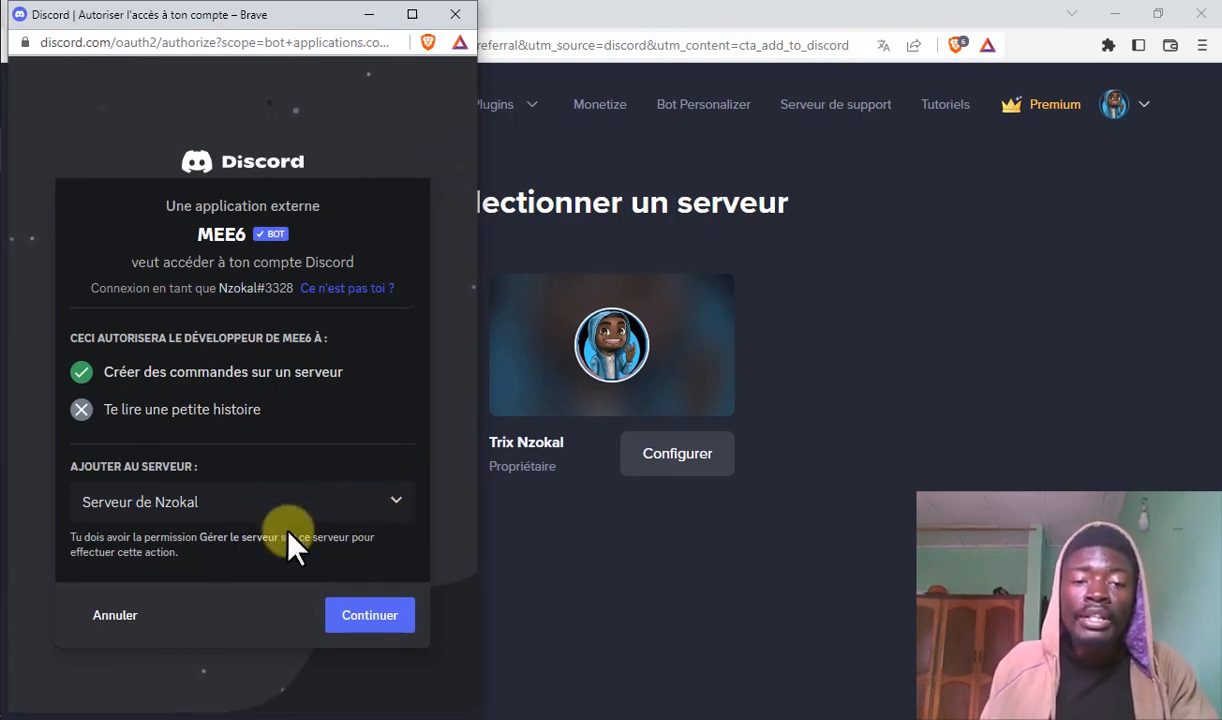
{"action": "left_click", "coordinate": [369, 620]}
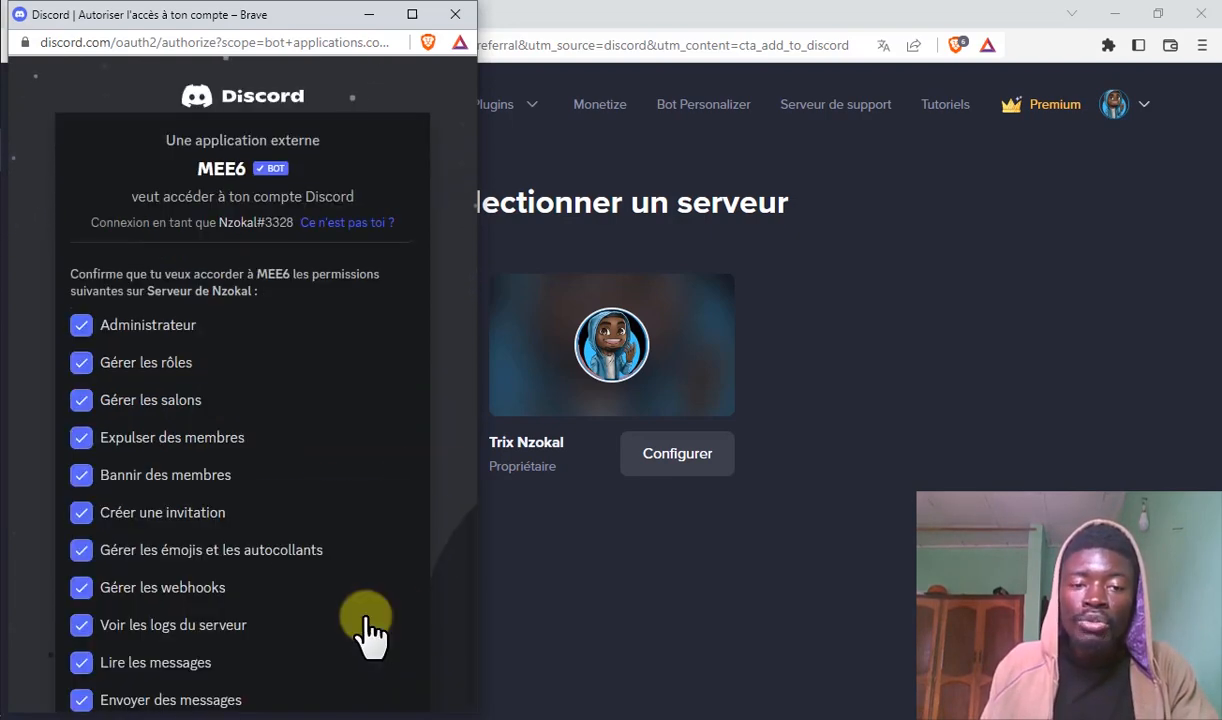
{"action": "scroll", "coordinate": [305, 428], "scroll_direction": "down", "scroll_amount": 1}
{"action": "scroll", "coordinate": [196, 186], "scroll_direction": "down", "scroll_amount": 7}
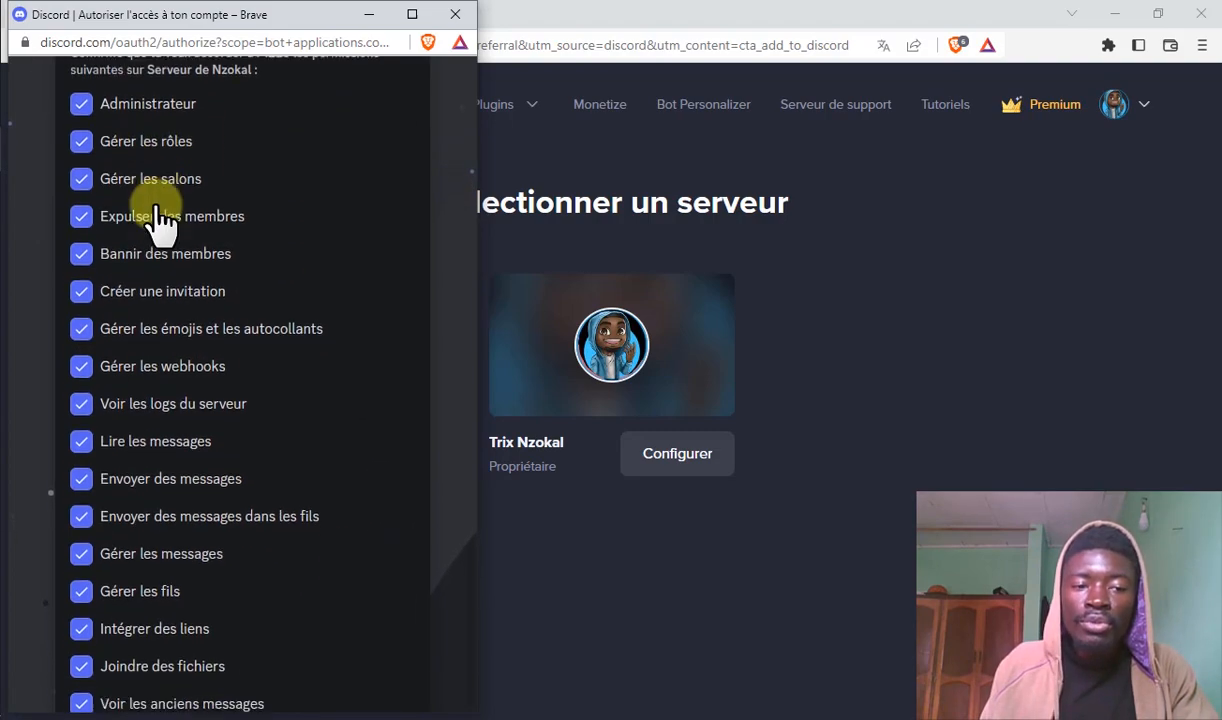
{"action": "scroll", "coordinate": [170, 272], "scroll_direction": "up", "scroll_amount": 8}
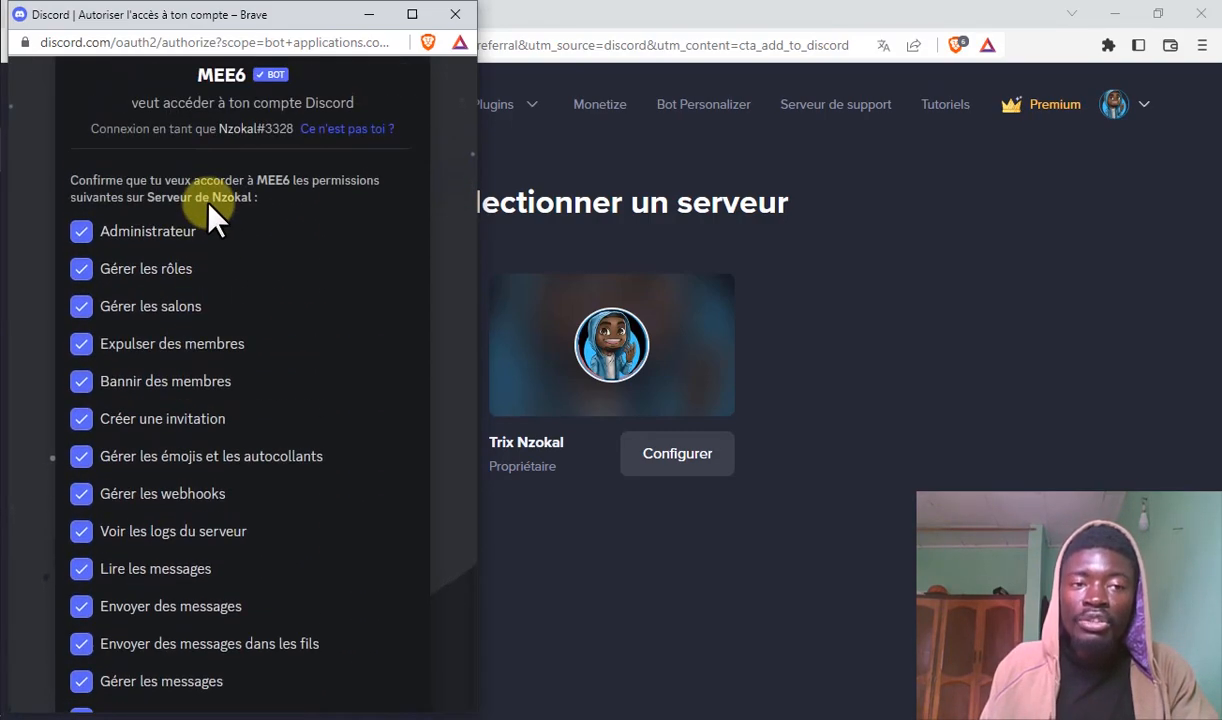
{"action": "scroll", "coordinate": [117, 350], "scroll_direction": "down", "scroll_amount": 10}
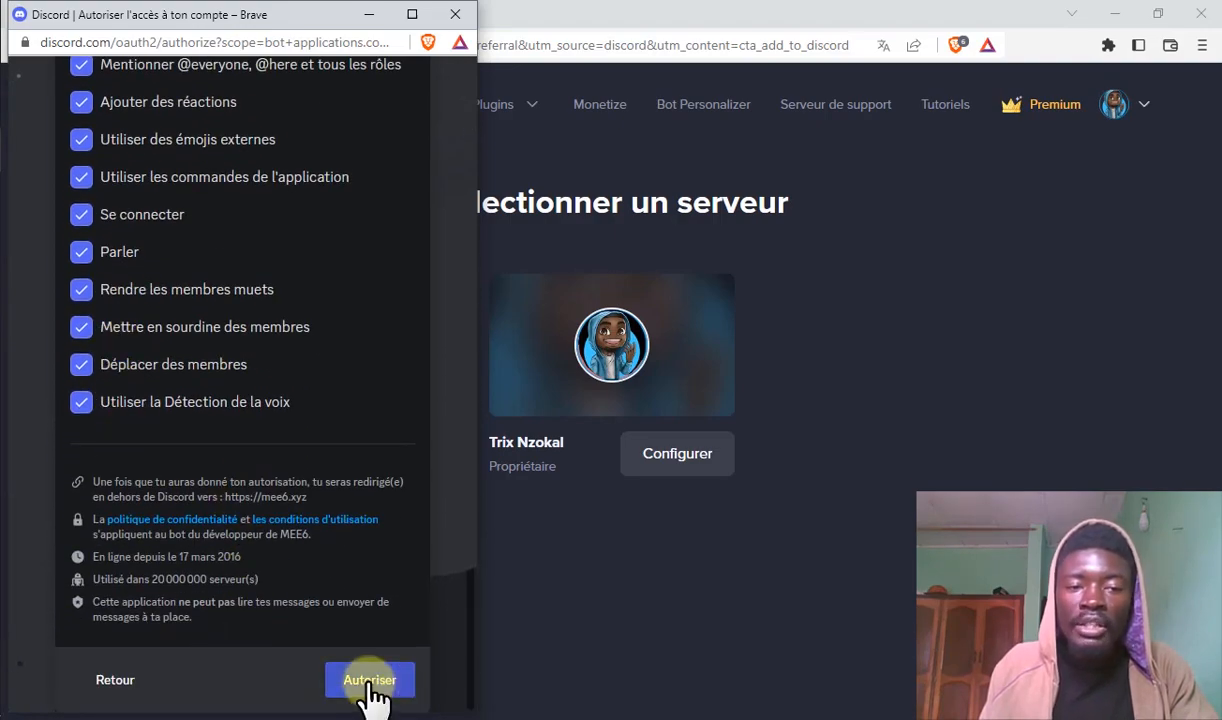
{"action": "left_click", "coordinate": [368, 685]}
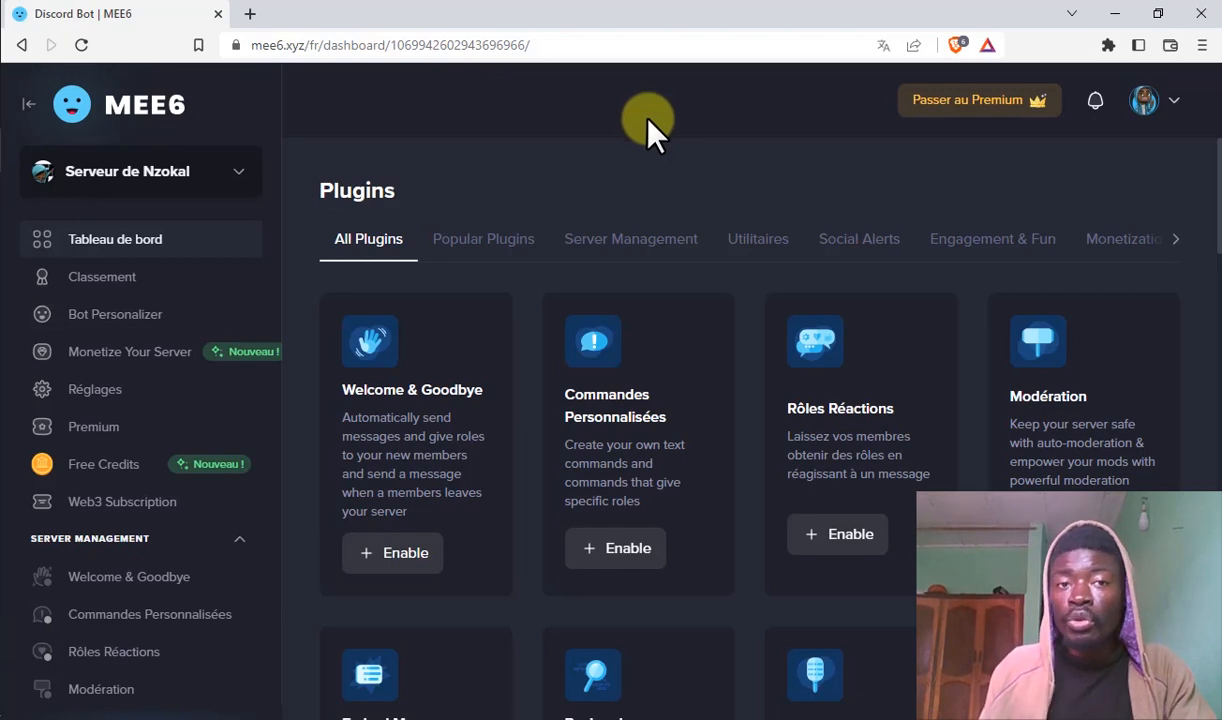
{"action": "key", "text": "alt+Tab"}
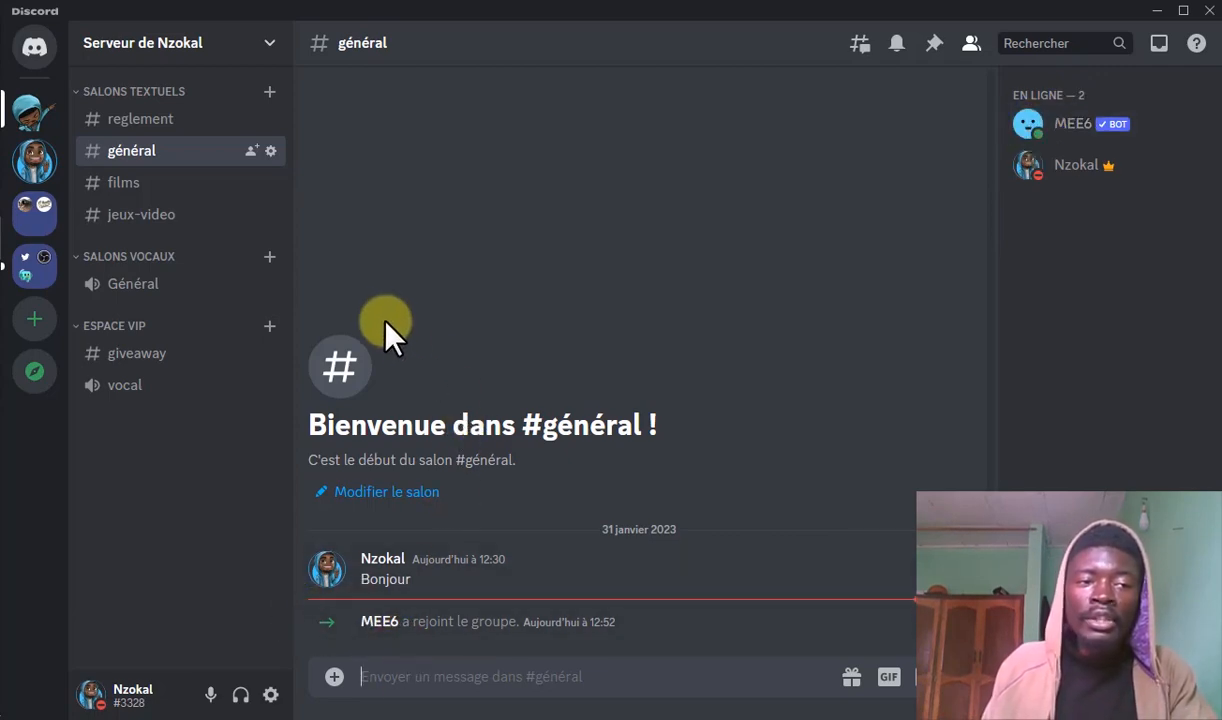
- Return to the MEE6 dashboard in the browser and enable the Welcome & Goodbye plugin
{"action": "key", "text": "alt+Tab"}
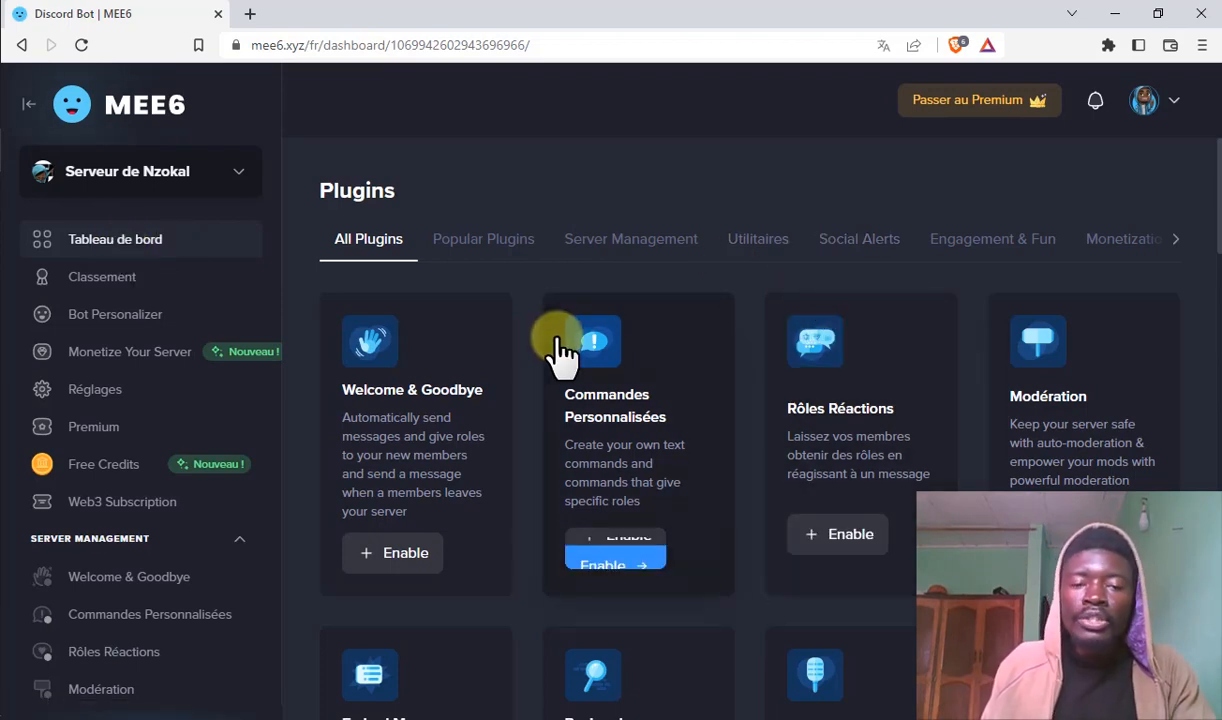
{"action": "scroll", "coordinate": [552, 360], "scroll_direction": "down", "scroll_amount": 1}
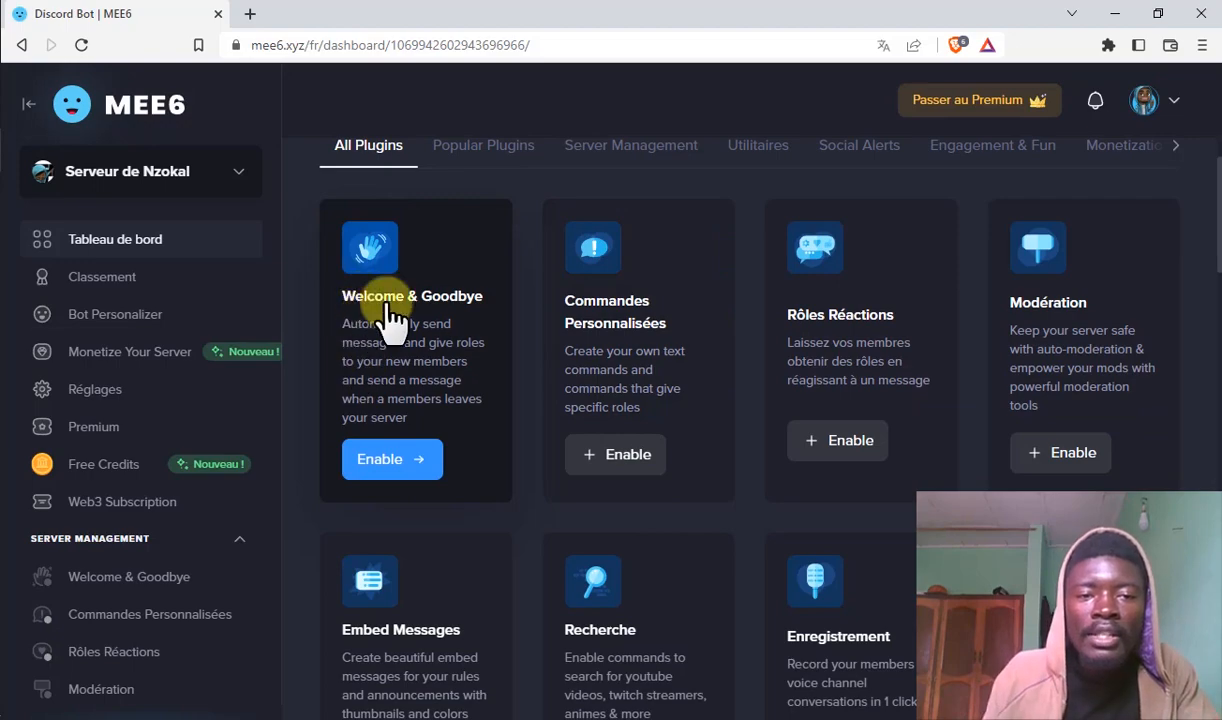
{"action": "left_click", "coordinate": [381, 463]}
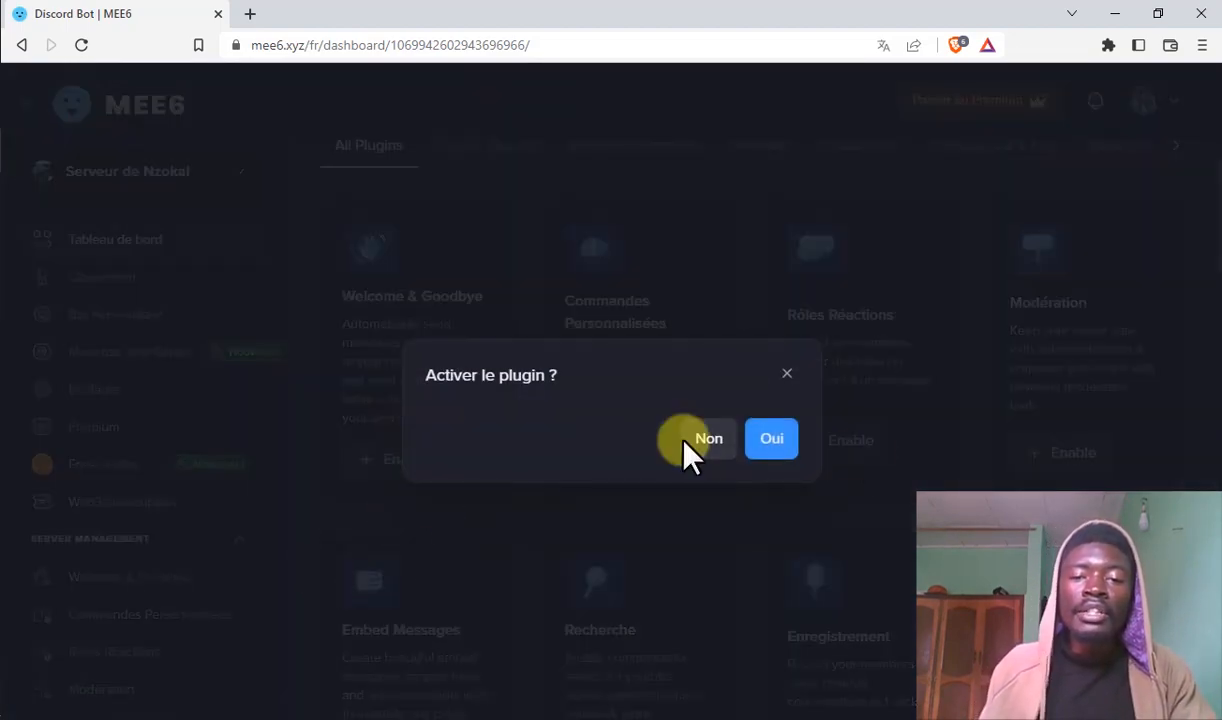
{"action": "left_click", "coordinate": [771, 440]}
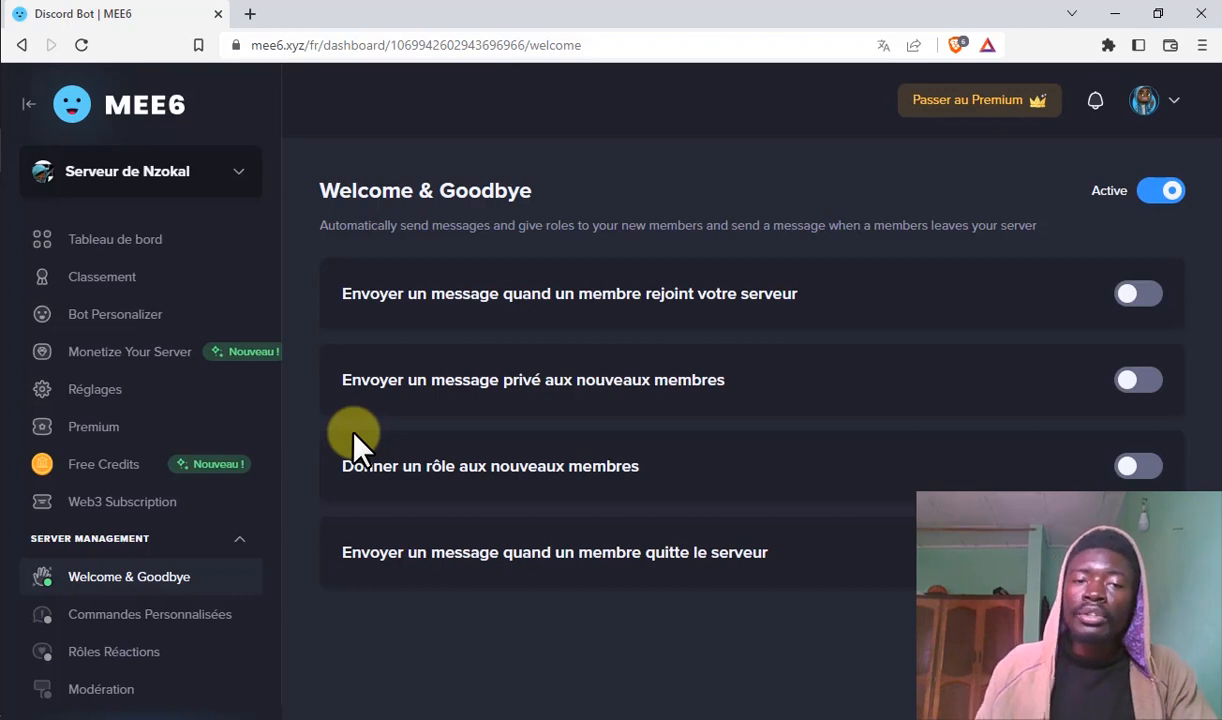
- Turn on the message sent when a member joins the server and set its welcome channel to général
{"action": "left_click", "coordinate": [1138, 294]}
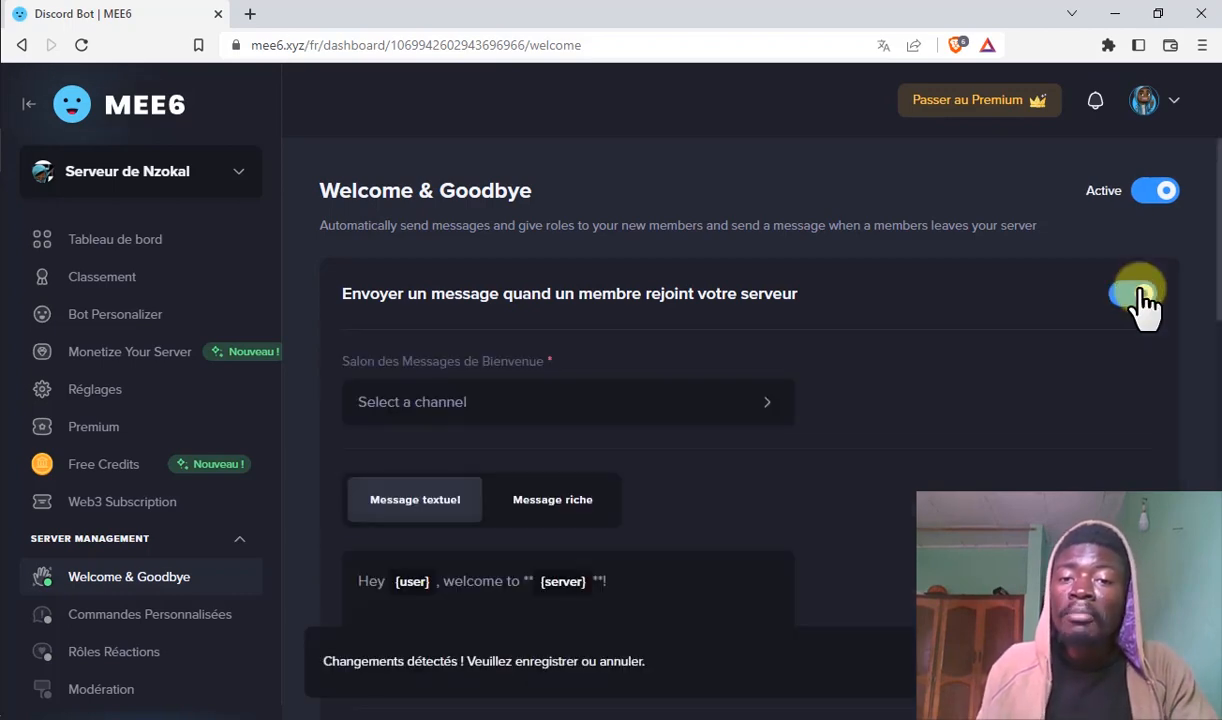
{"action": "scroll", "coordinate": [836, 330], "scroll_direction": "down", "scroll_amount": 3}
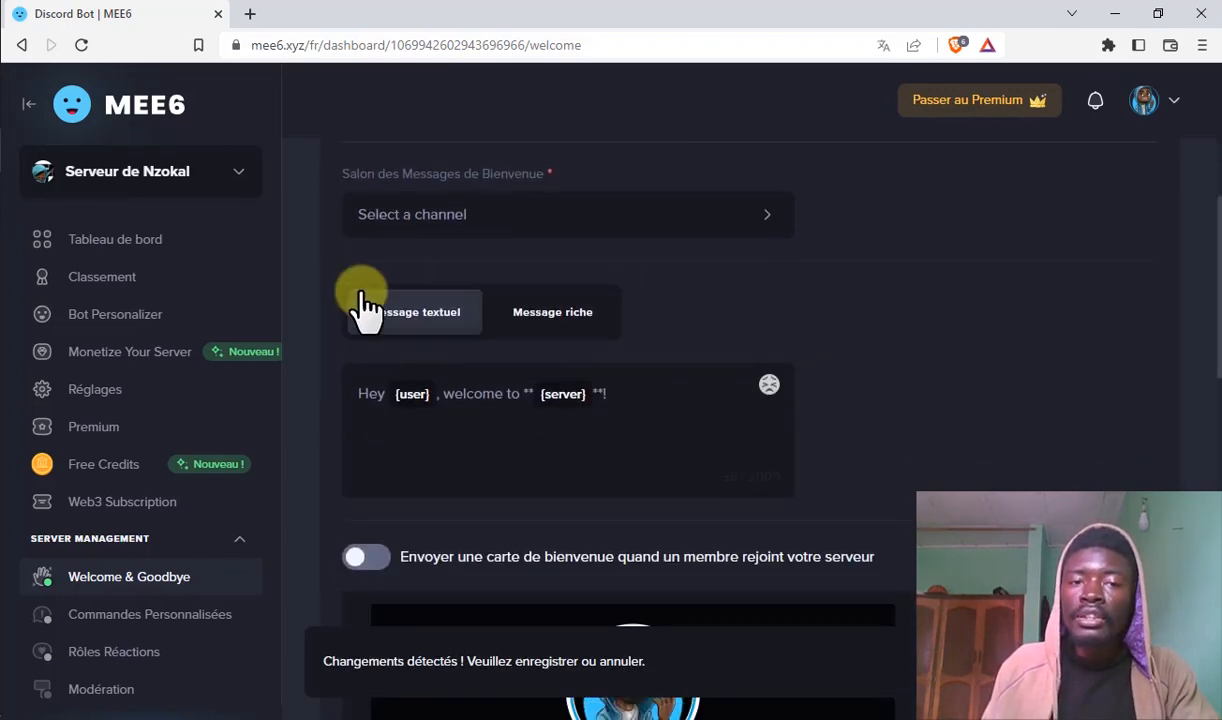
{"action": "scroll", "coordinate": [600, 315], "scroll_direction": "up", "scroll_amount": 1}
{"action": "left_click", "coordinate": [731, 320]}
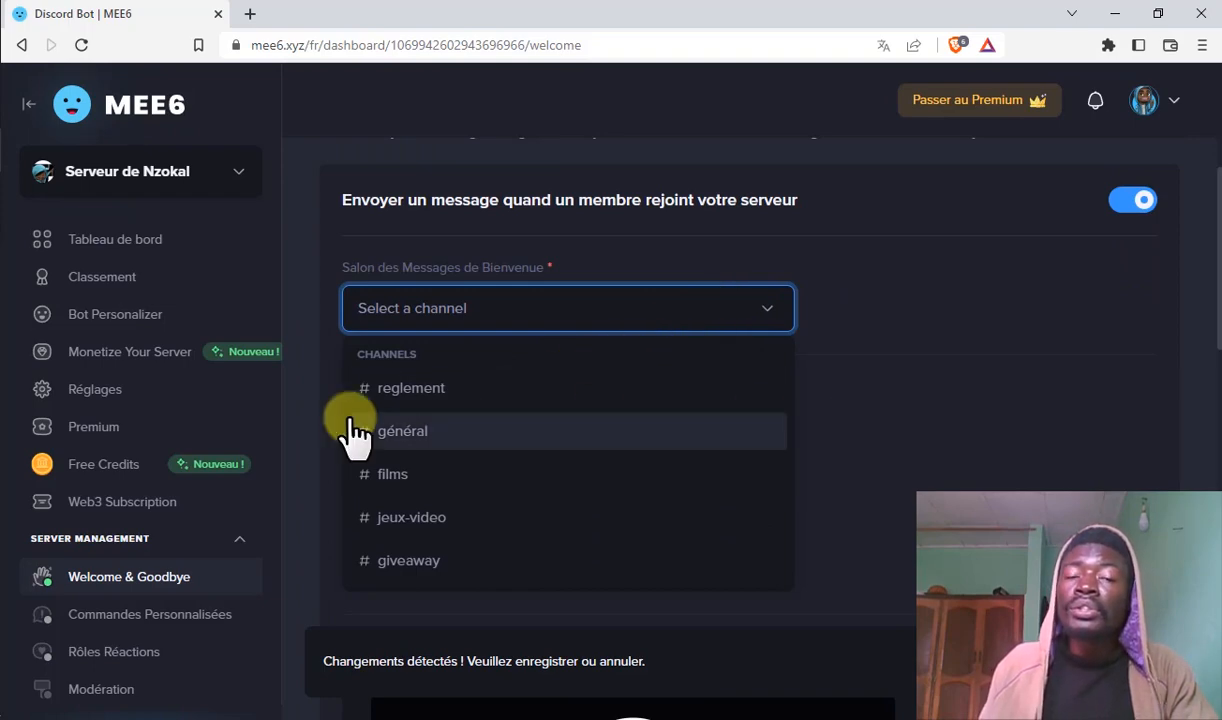
{"action": "left_click", "coordinate": [430, 450]}
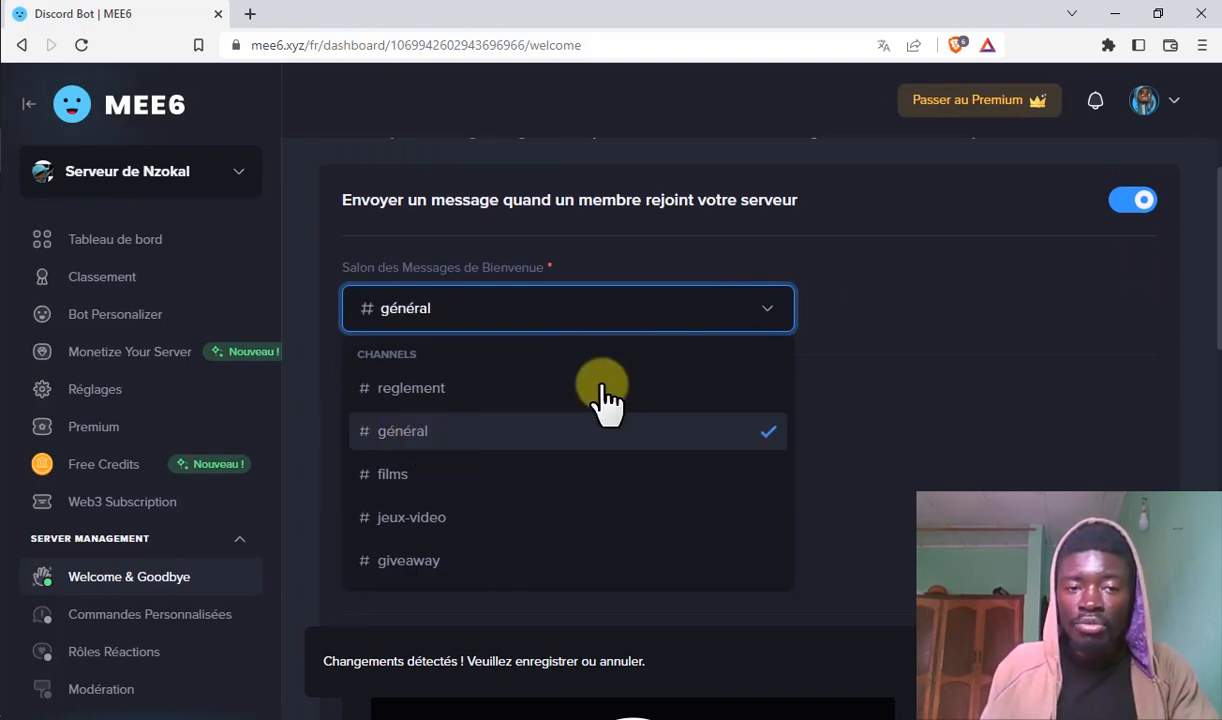
- Reword the welcome message in French as "Salut {user}, bienvenue sur **{server}**!"
{"action": "scroll", "coordinate": [491, 464], "scroll_direction": "down", "scroll_amount": 1}
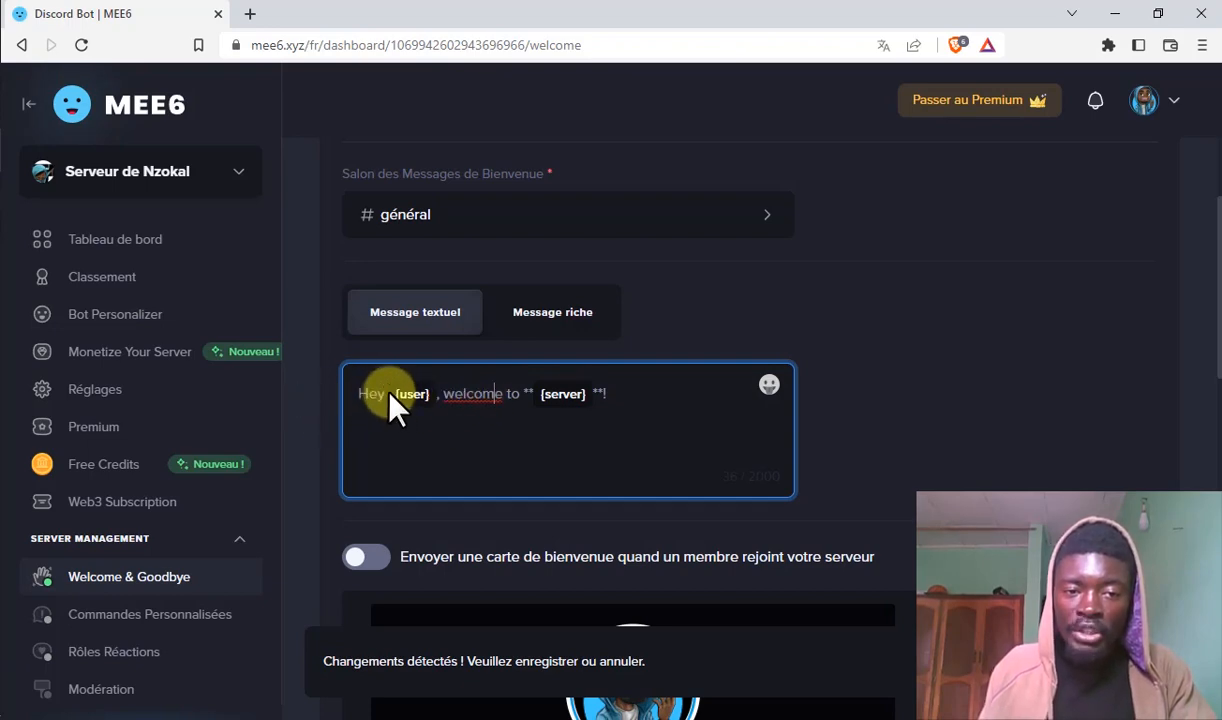
{"action": "left_click_drag", "start_coordinate": [384, 395], "coordinate": [355, 393]}
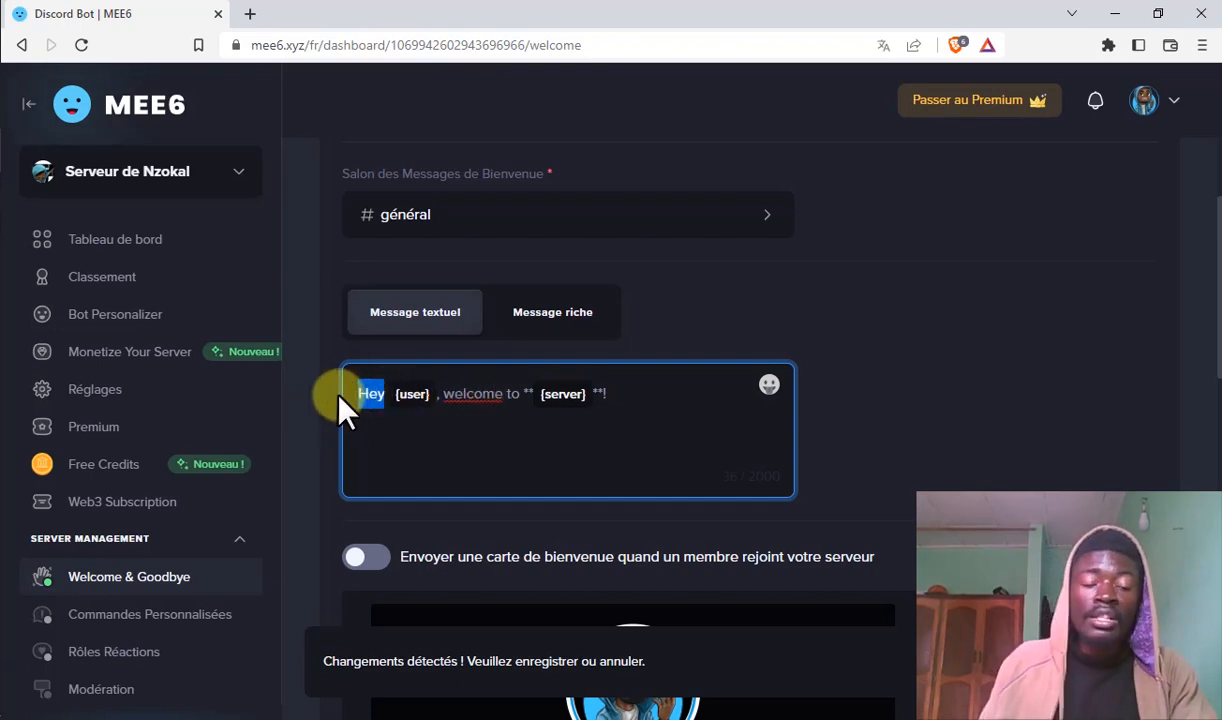
{"action": "type", "text": "Salut"}
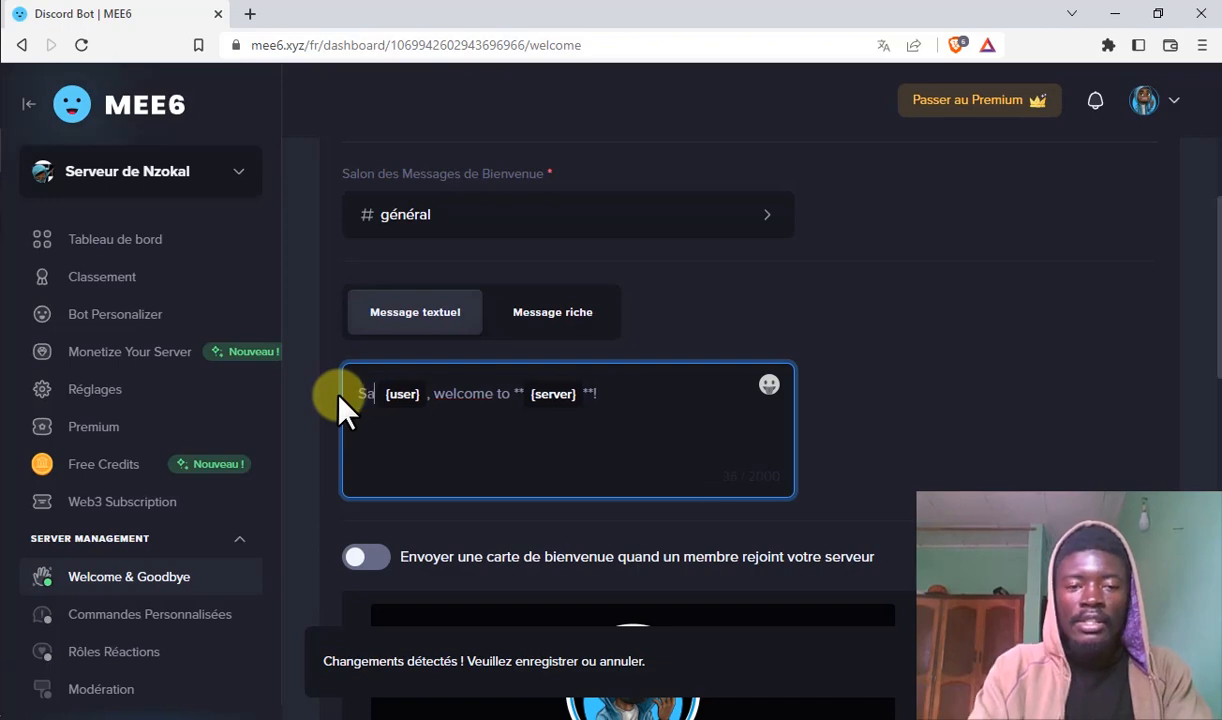
{"action": "left_click_drag", "start_coordinate": [450, 393], "coordinate": [527, 392]}
{"action": "type", "text": "bienvenue"}
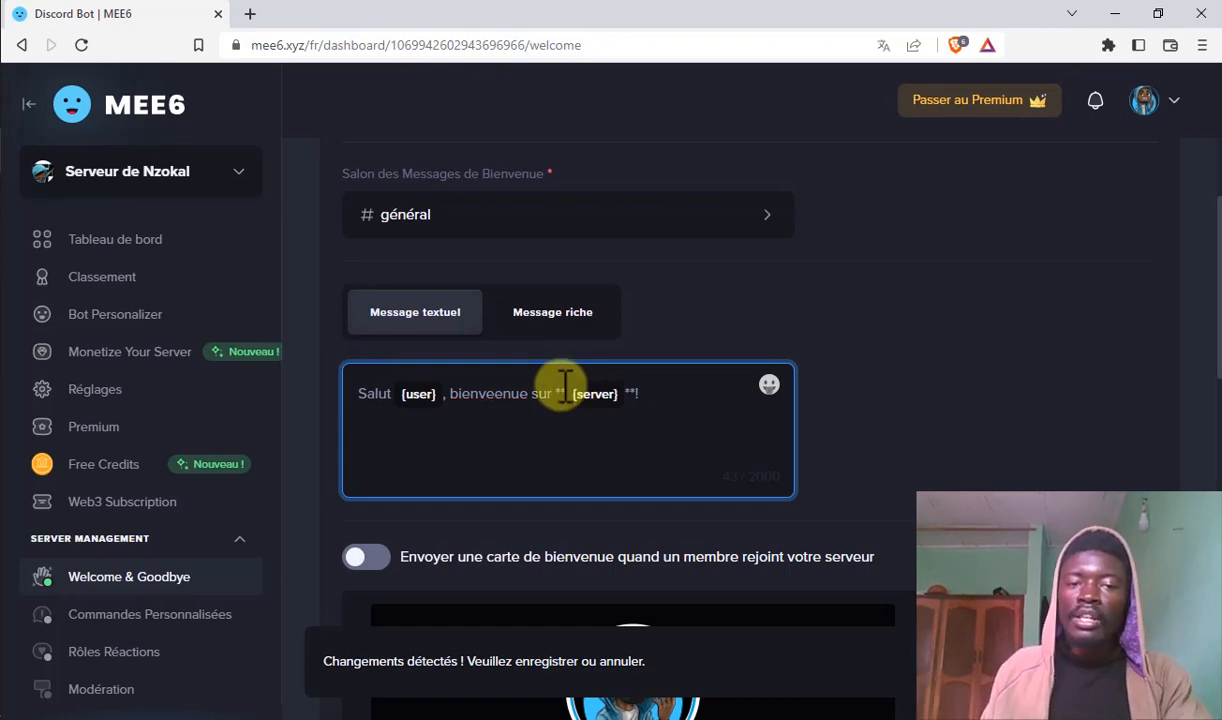
{"action": "left_click", "coordinate": [497, 400]}
{"action": "key", "text": "BackSpace"}
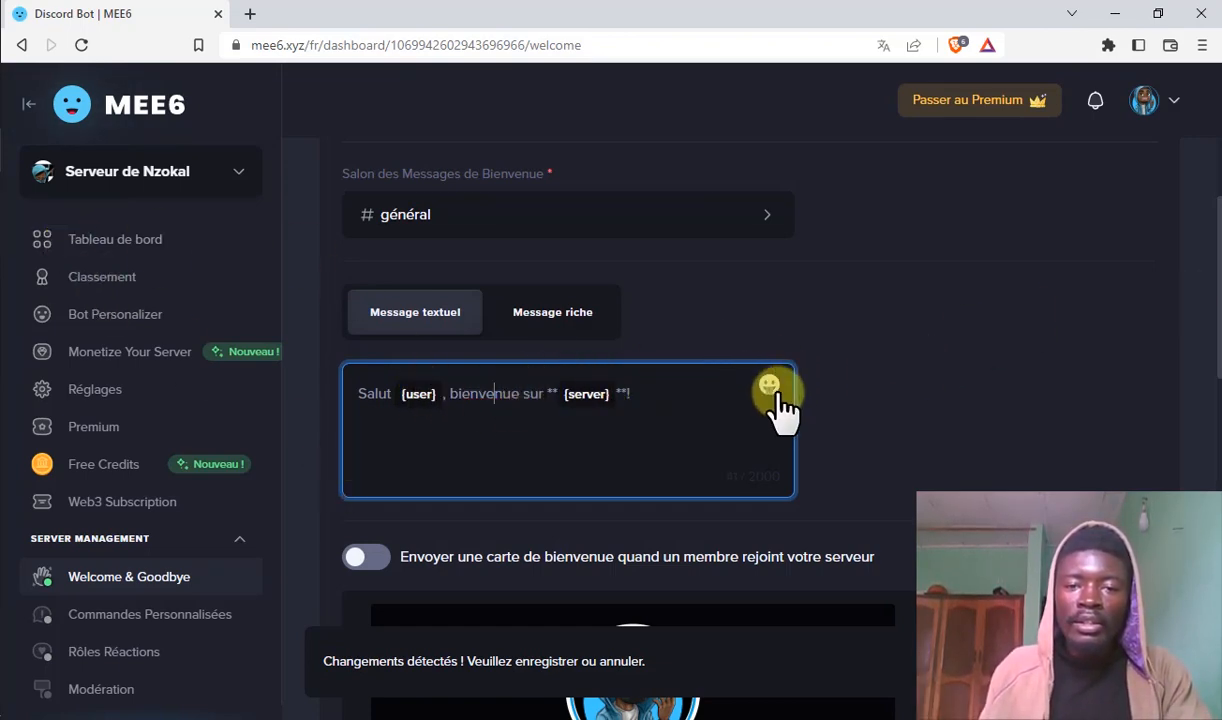
{"action": "left_click", "coordinate": [769, 388]}
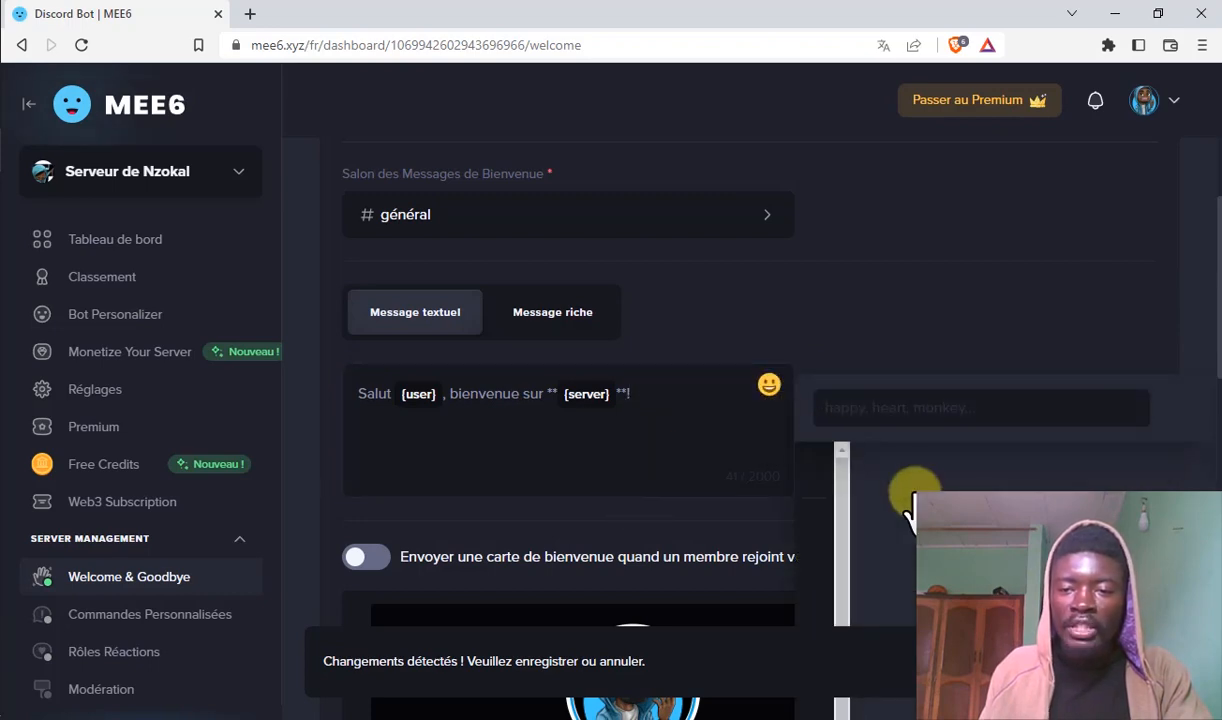
{"action": "left_click", "coordinate": [980, 500]}
- Turn on the private message to new members, look over its message options, and turn it off again
{"action": "scroll", "coordinate": [597, 284], "scroll_direction": "down", "scroll_amount": 10}
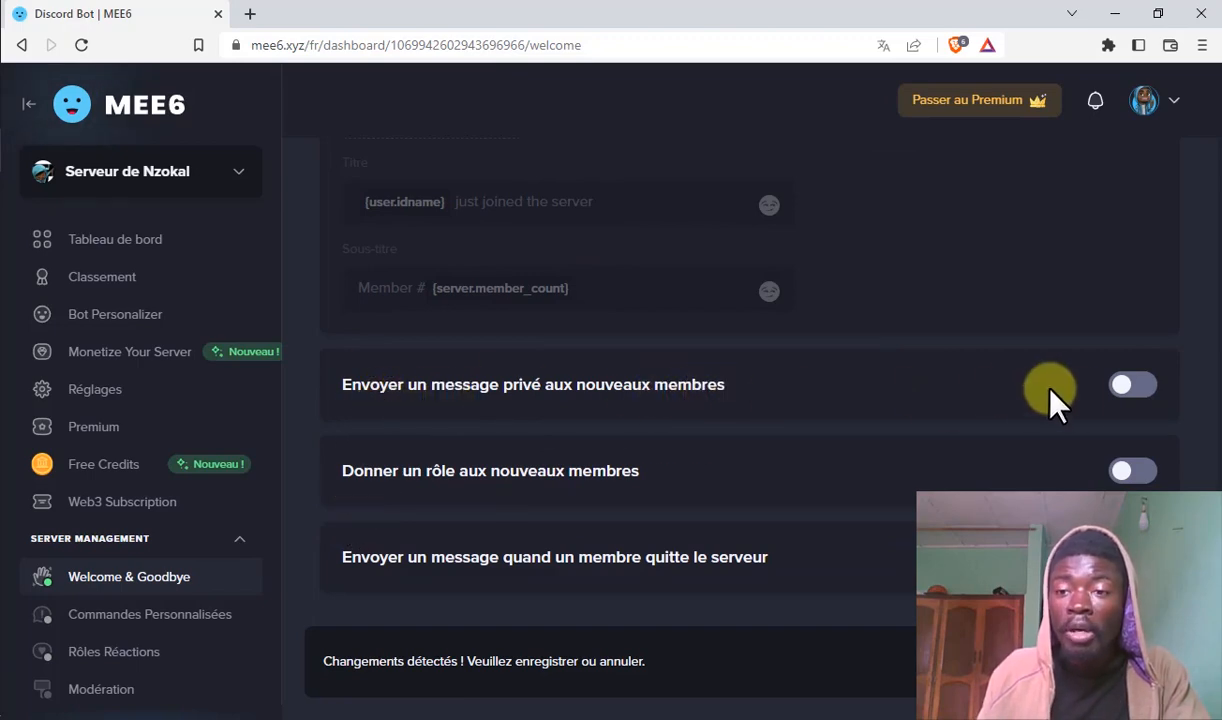
{"action": "left_click", "coordinate": [1130, 388]}
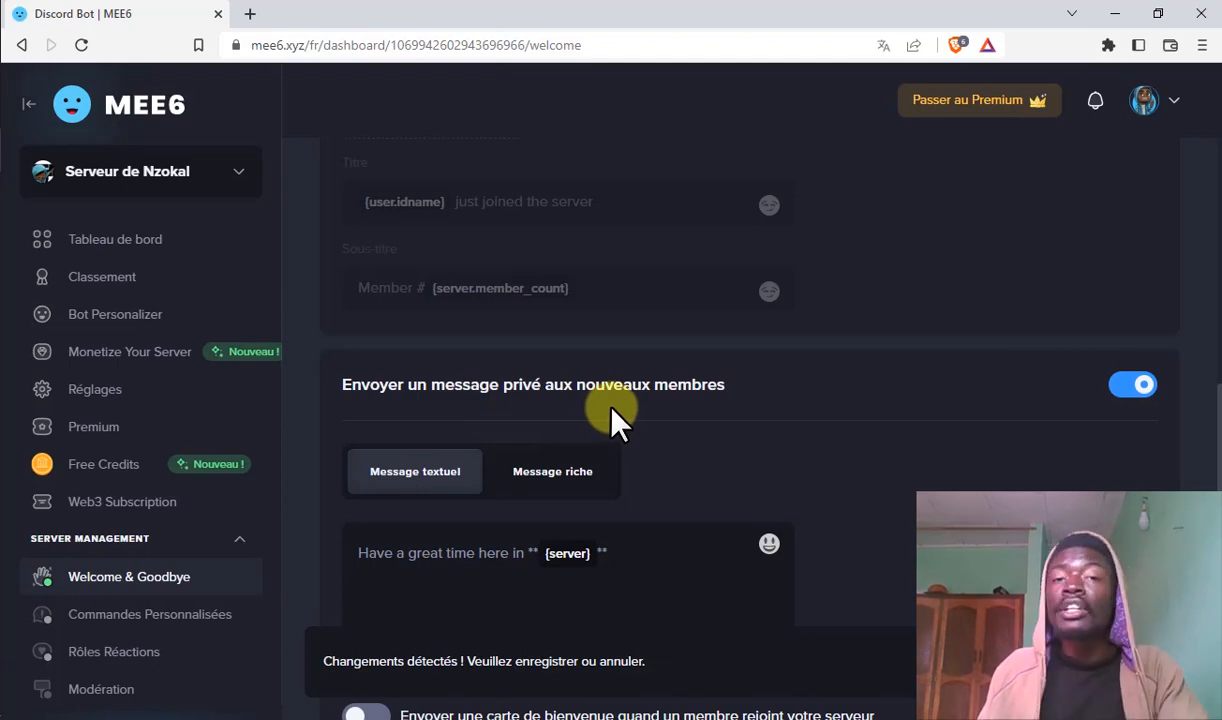
{"action": "scroll", "coordinate": [313, 440], "scroll_direction": "down", "scroll_amount": 2}
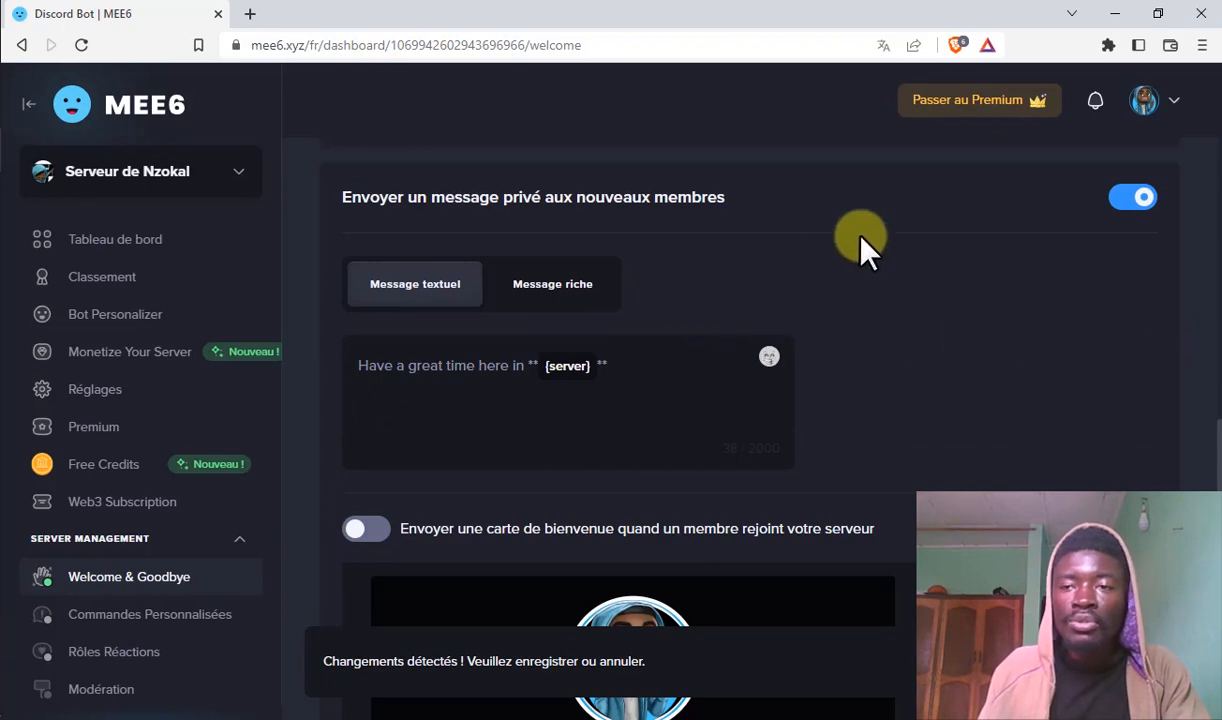
{"action": "left_click", "coordinate": [1145, 200]}
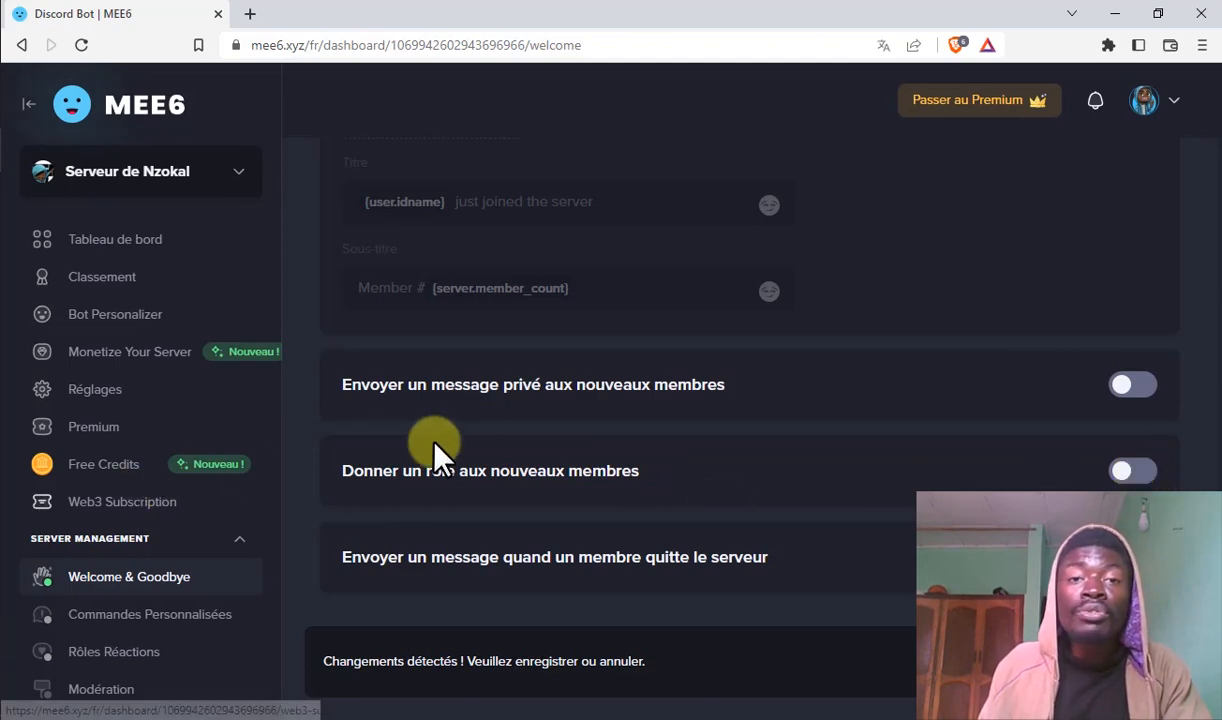
- Turn on giving a role to new members and choose membre as the role to give
{"action": "left_click", "coordinate": [1131, 471]}
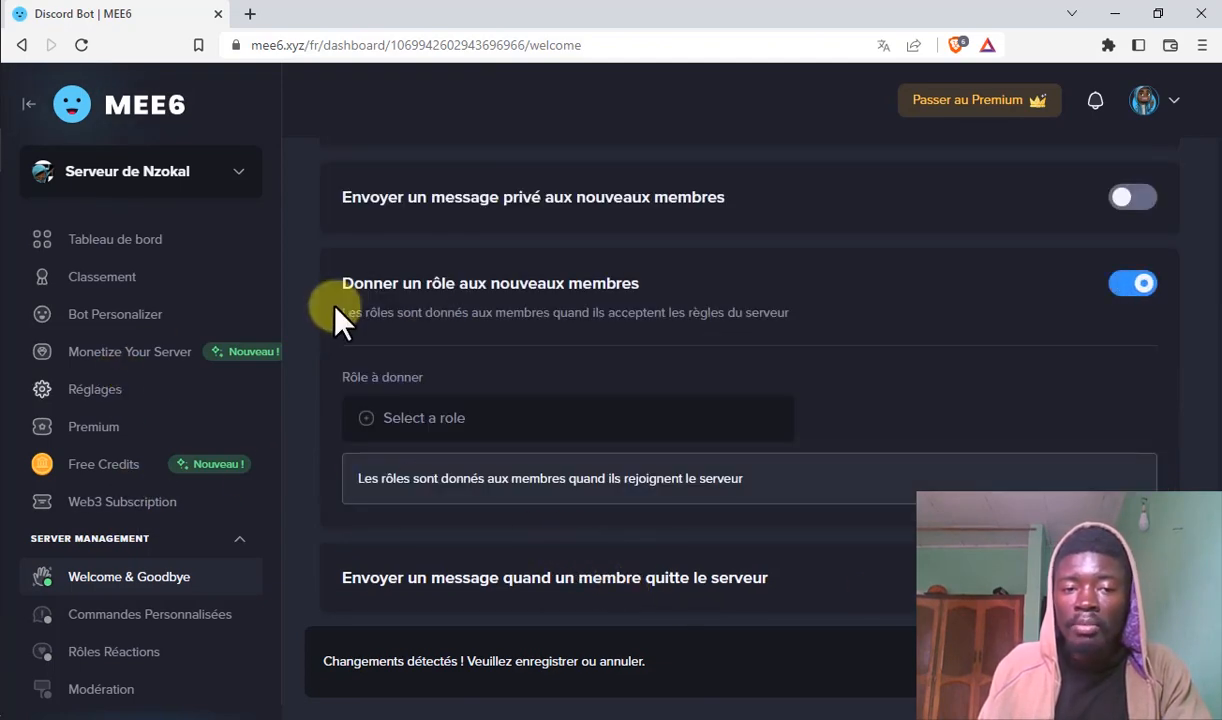
{"action": "left_click", "coordinate": [372, 430]}
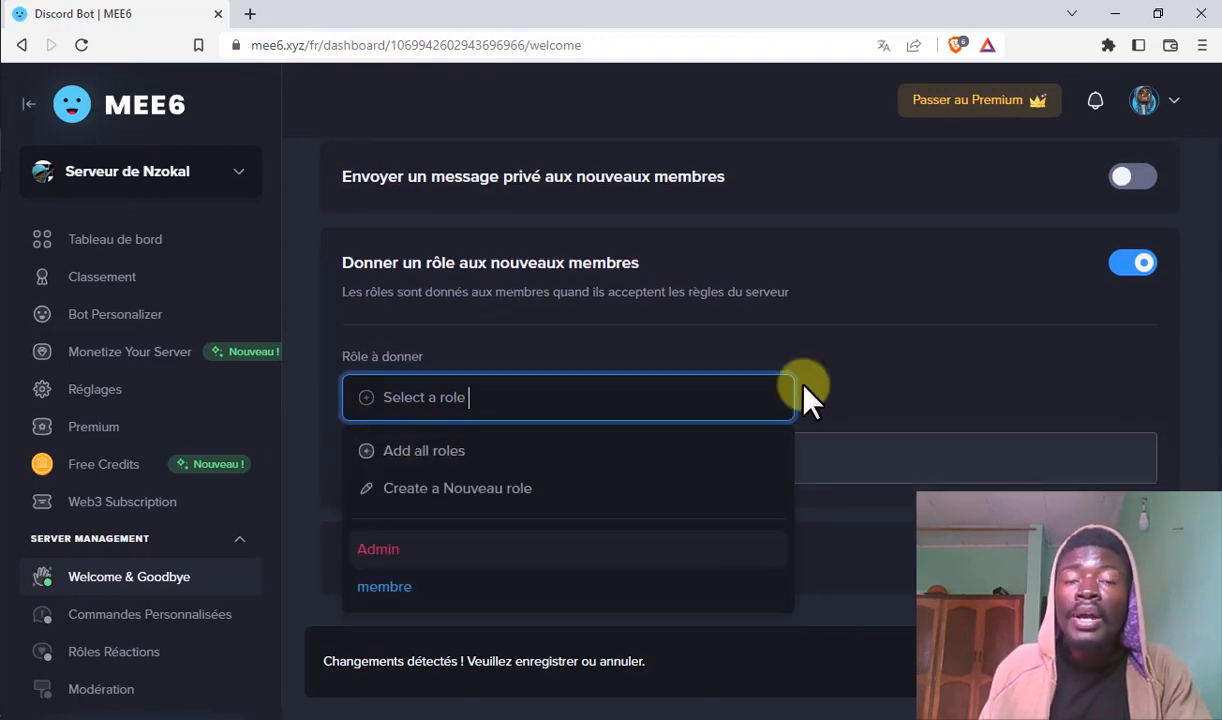
{"action": "left_click", "coordinate": [385, 588]}
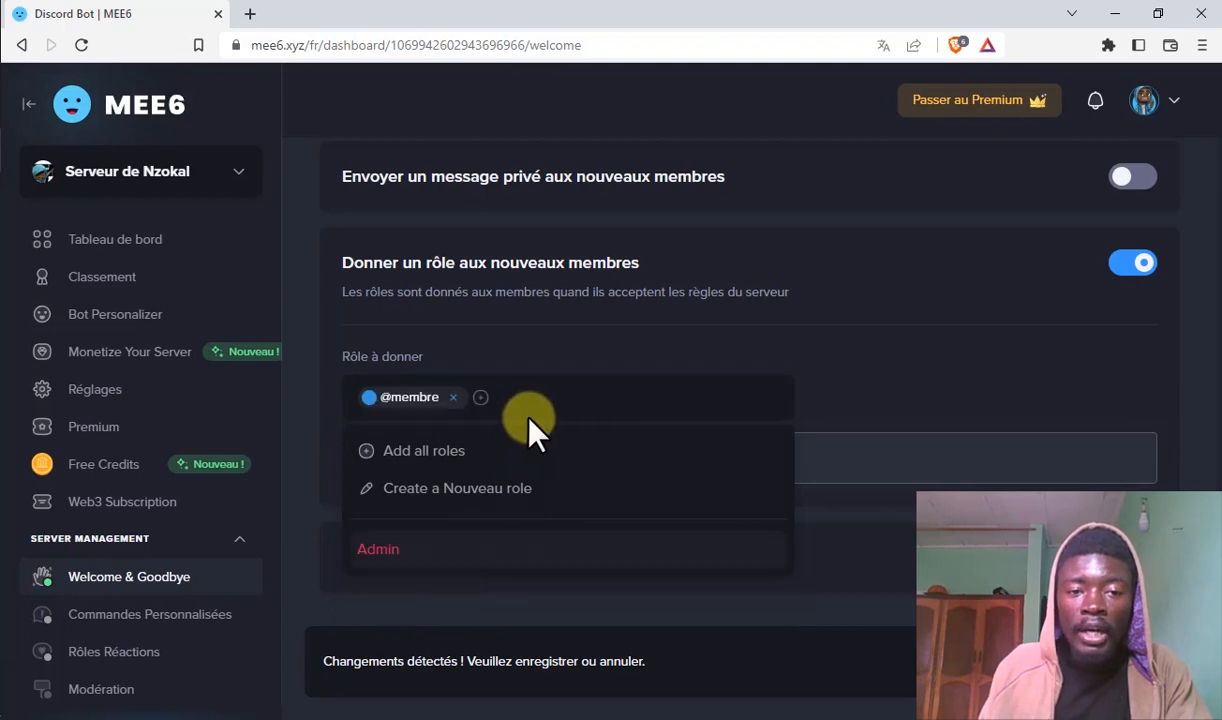
{"action": "left_click", "coordinate": [470, 332]}
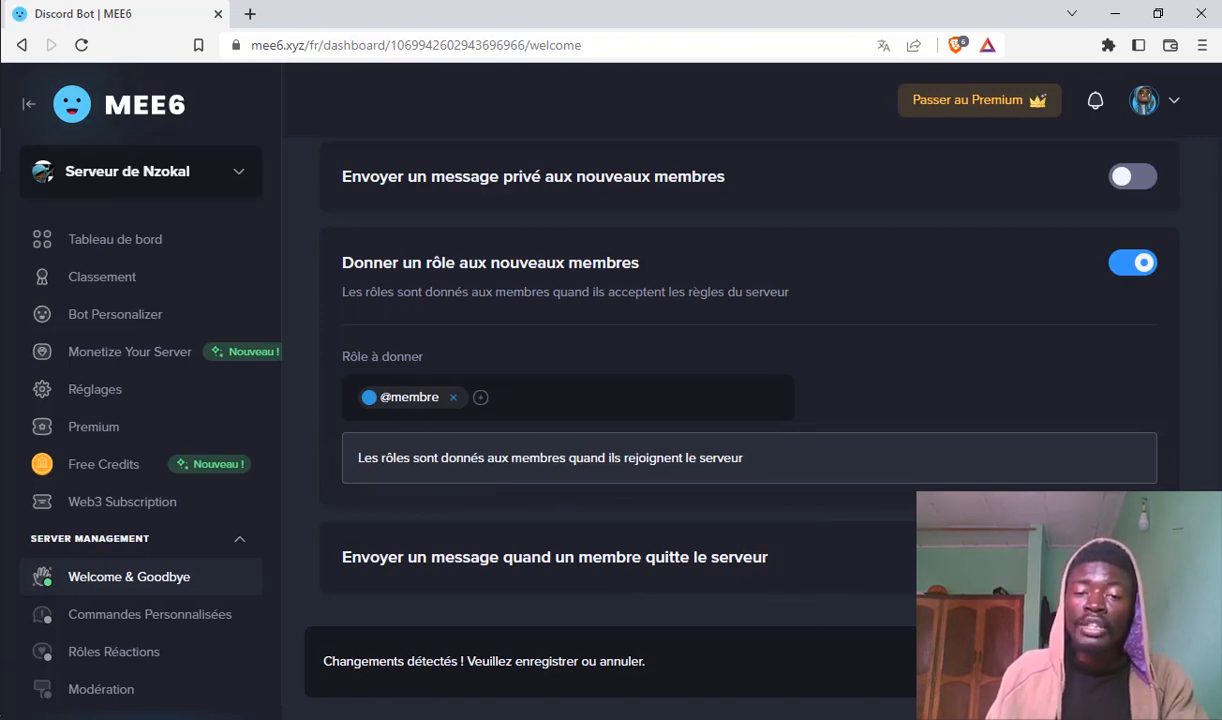
- Turn on the message sent when a member leaves the server, look over its options, and turn it off again
{"action": "left_click", "coordinate": [737, 537]}
{"action": "scroll", "coordinate": [742, 527], "scroll_direction": "down", "scroll_amount": 3}
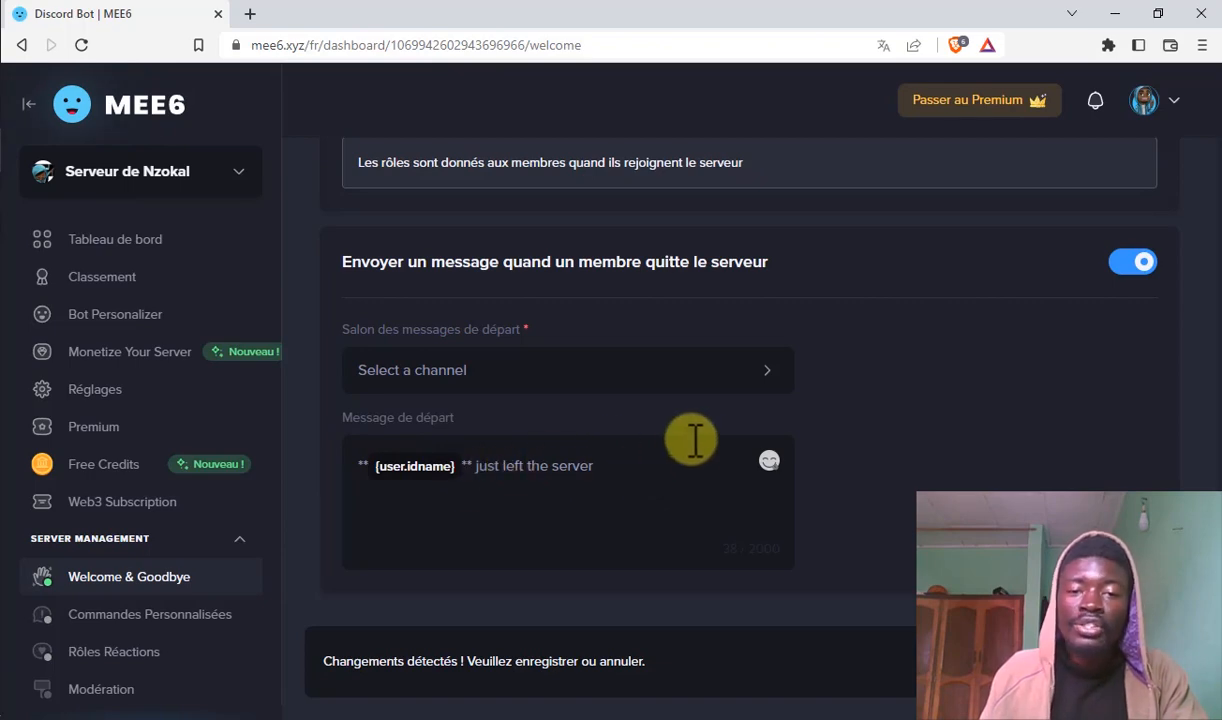
{"action": "scroll", "coordinate": [441, 262], "scroll_direction": "up", "scroll_amount": 3}
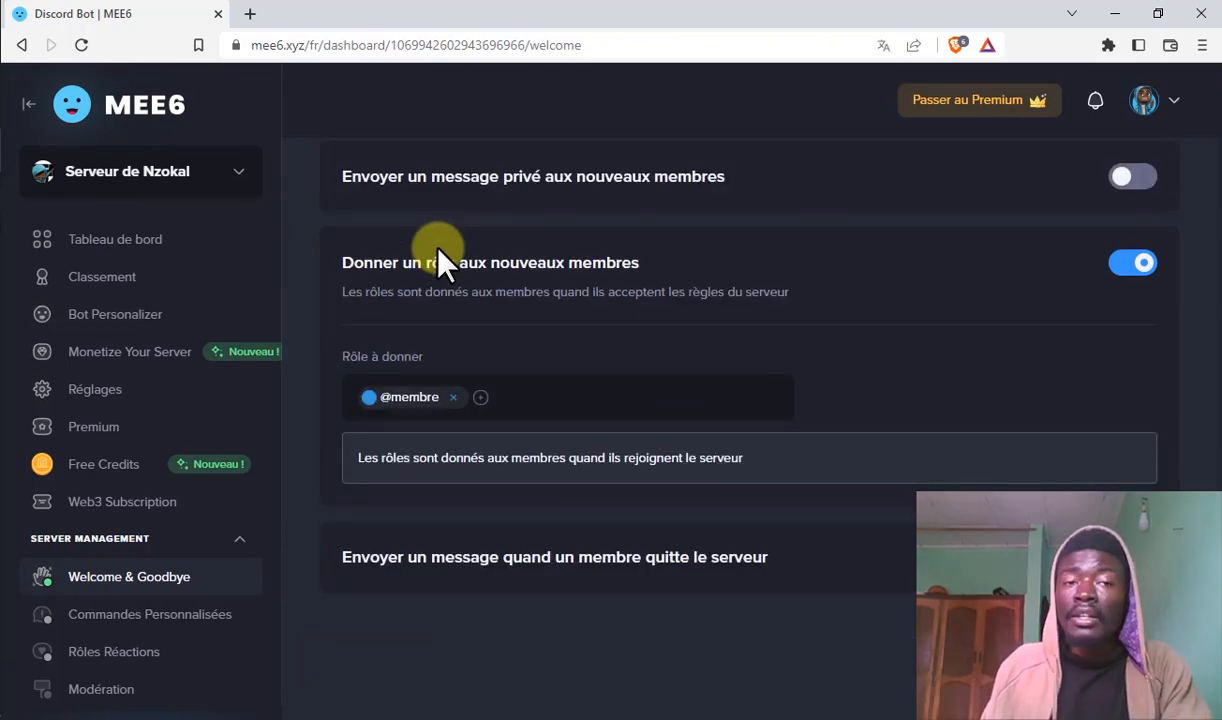
- Look over the leaderboard and Bot Personalizer pages, and set the bot's language to Français in its general settings
{"action": "left_click", "coordinate": [110, 284]}
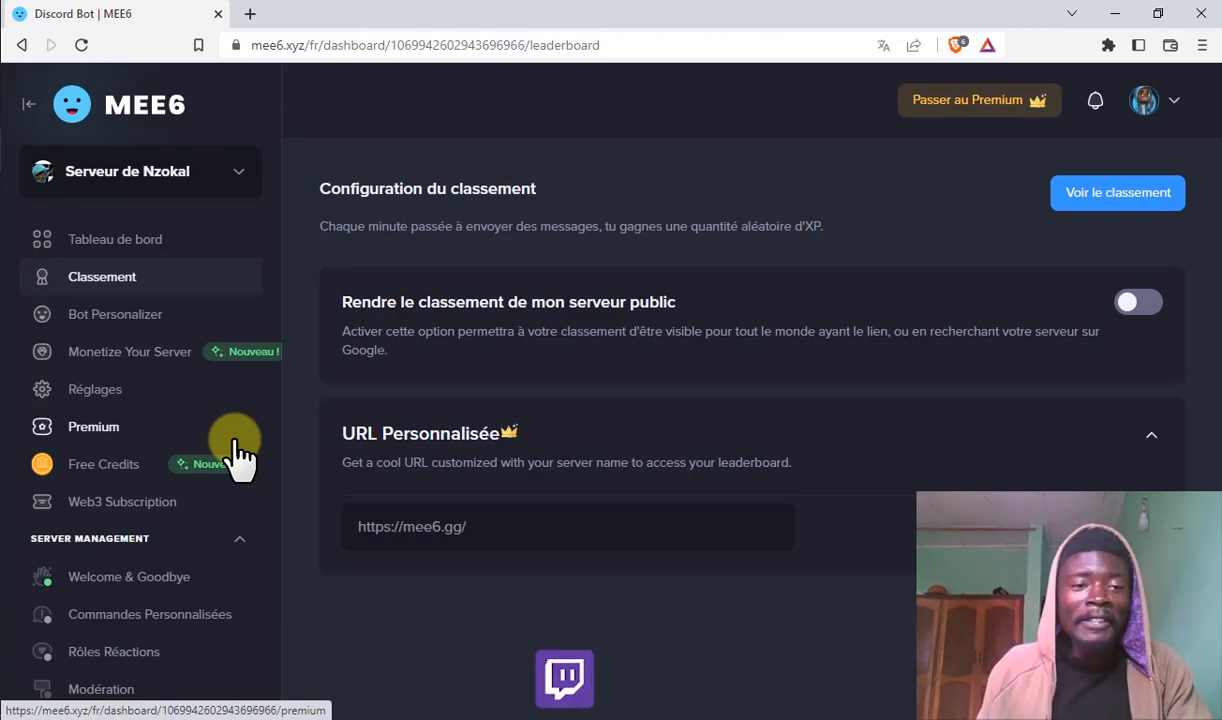
{"action": "left_click", "coordinate": [120, 316]}
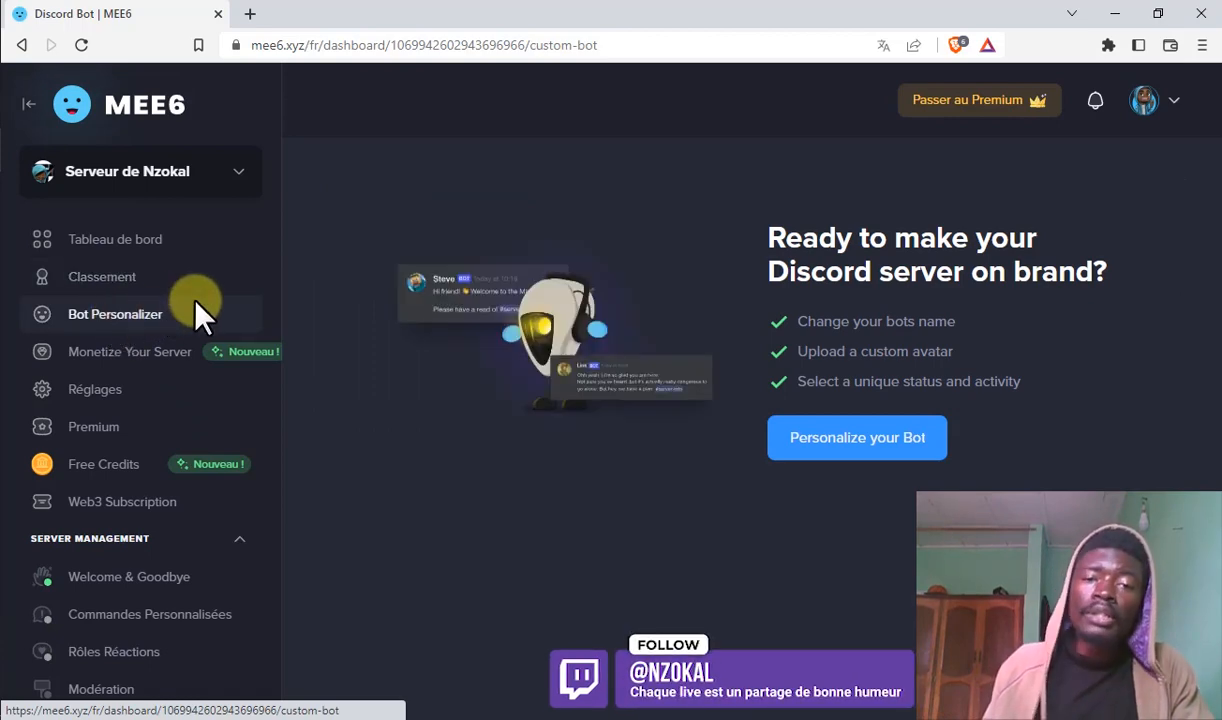
{"action": "left_click", "coordinate": [106, 396]}
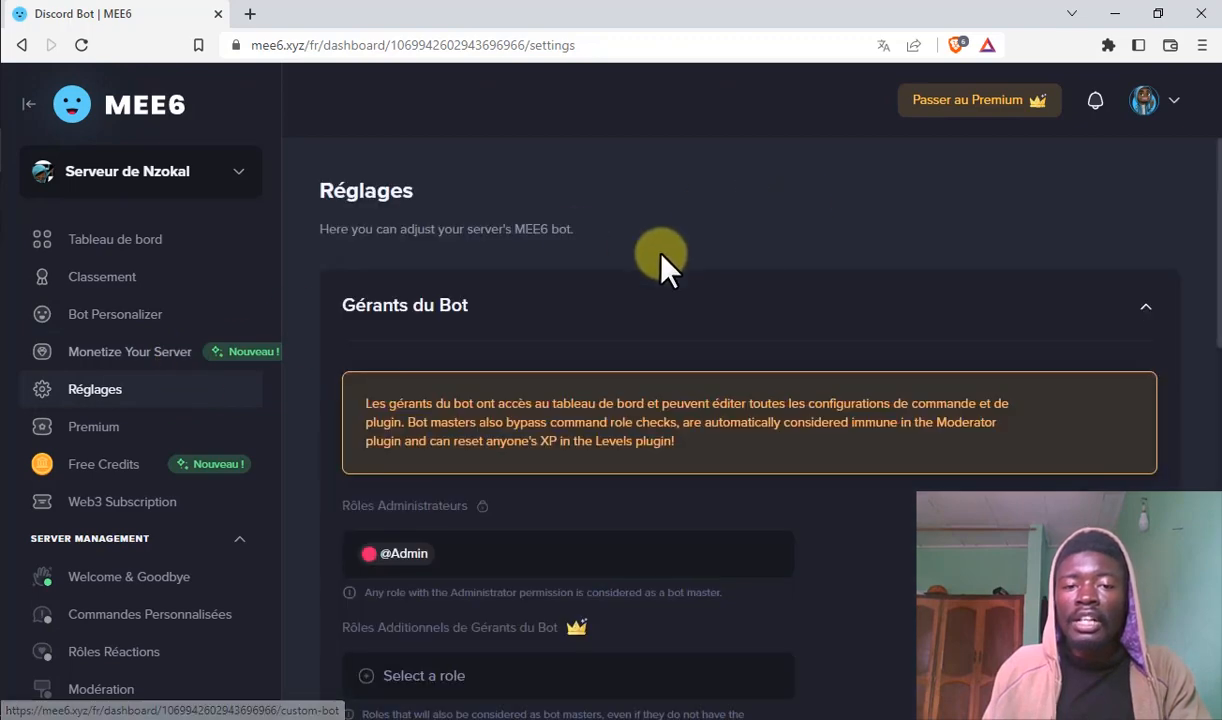
{"action": "scroll", "coordinate": [528, 305], "scroll_direction": "down", "scroll_amount": 5}
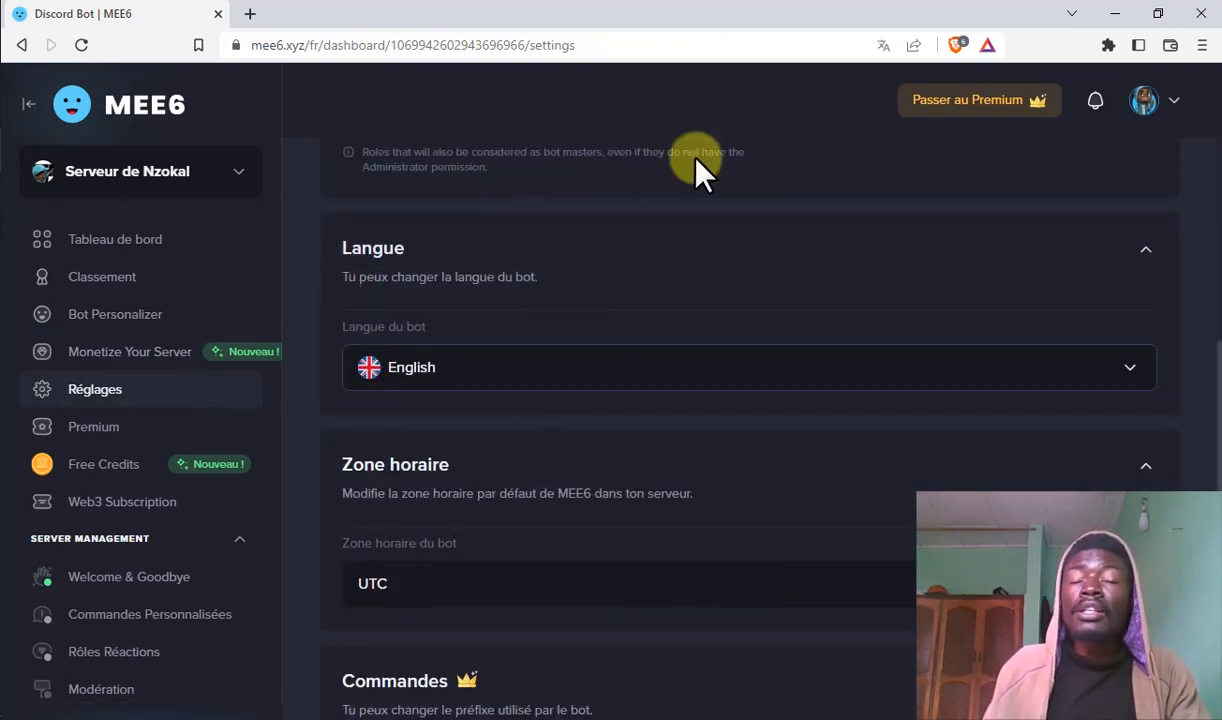
{"action": "left_click", "coordinate": [614, 380]}
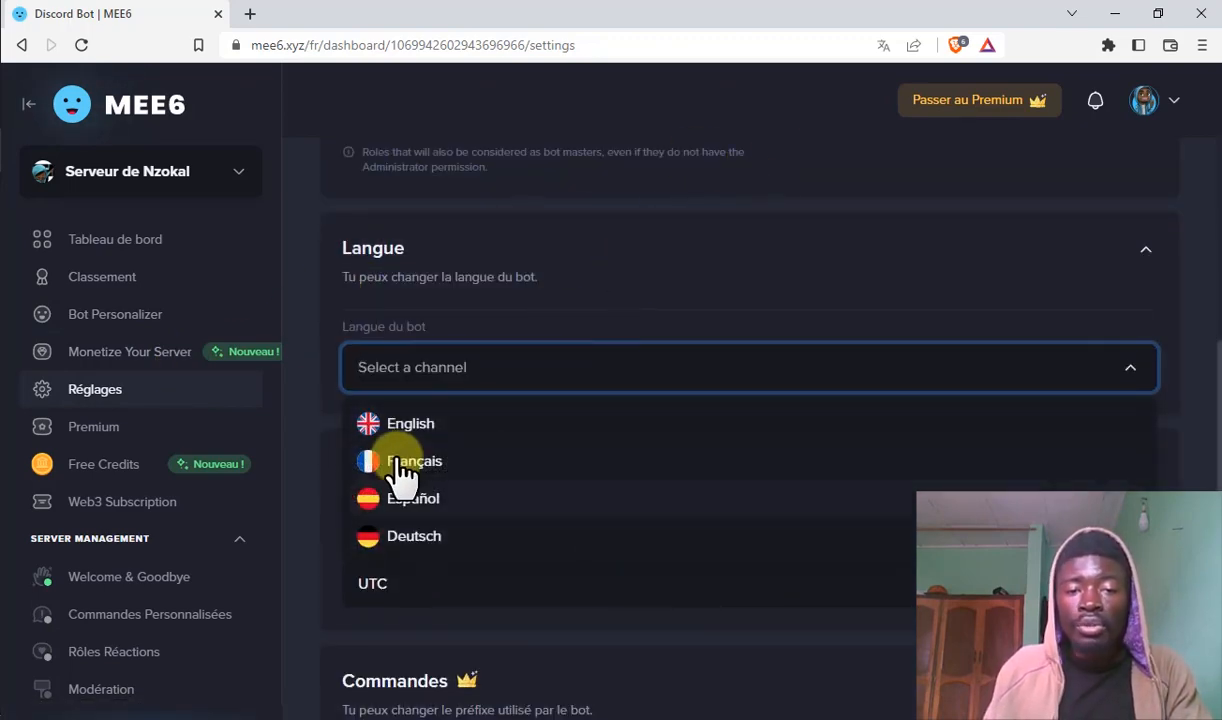
{"action": "left_click", "coordinate": [445, 480]}
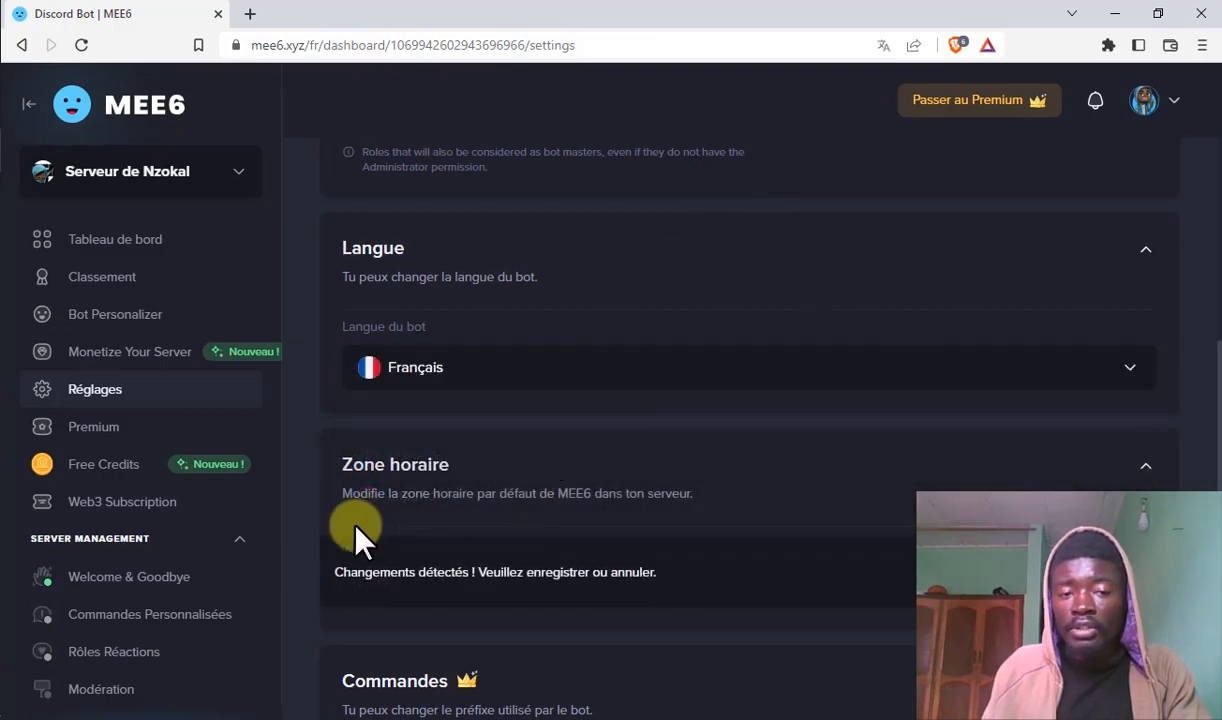
{"action": "scroll", "coordinate": [500, 540], "scroll_direction": "down", "scroll_amount": 3}
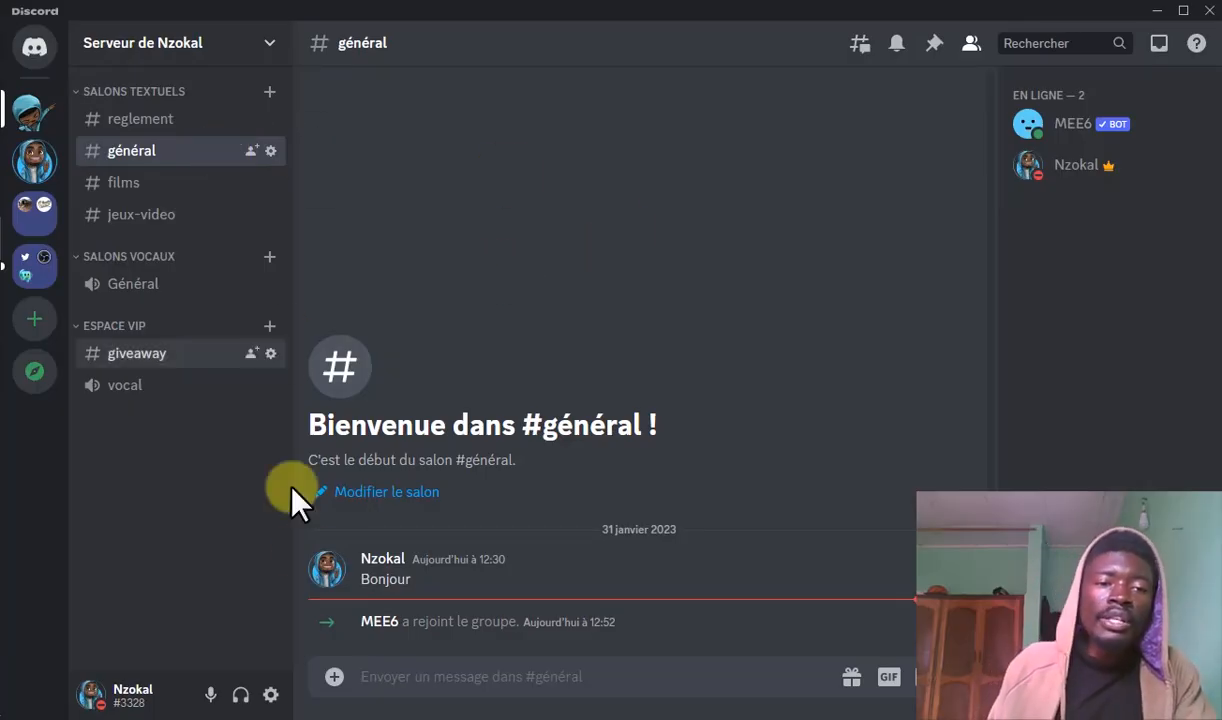
- Switch to Discord, open the server's application directory and browse the featured applications
{"action": "left_click", "coordinate": [1028, 126]}
{"action": "left_click", "coordinate": [202, 487]}
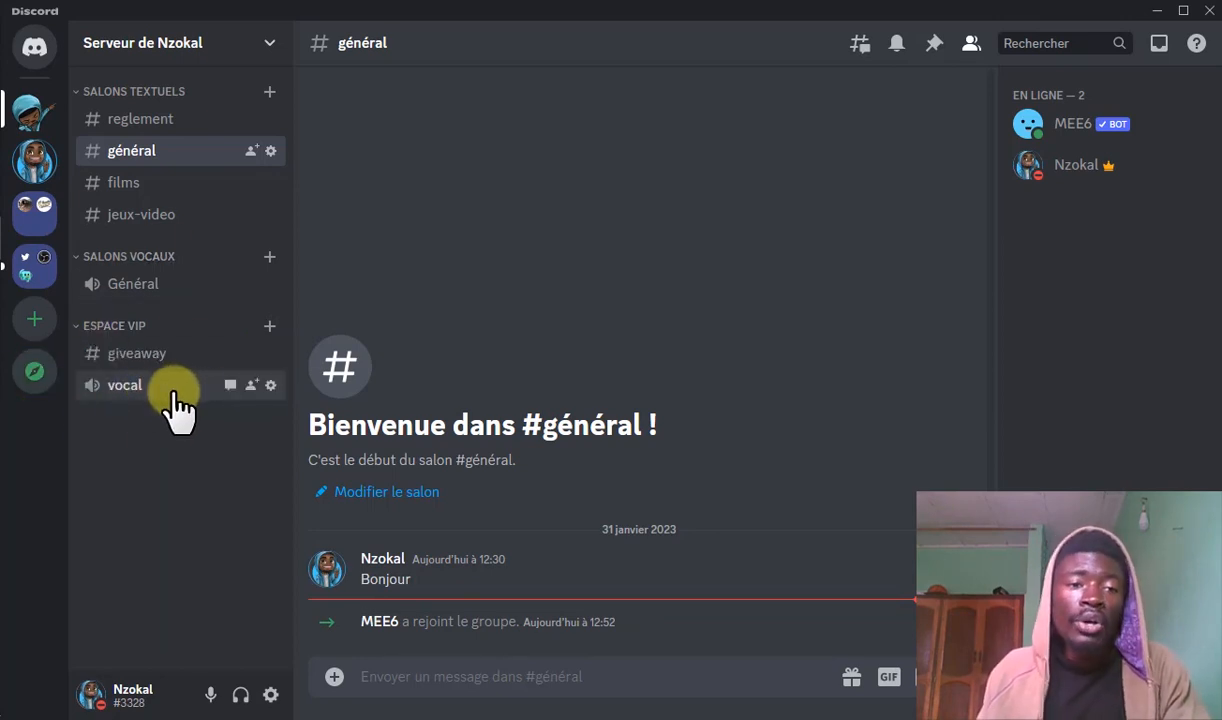
{"action": "left_click", "coordinate": [252, 60]}
{"action": "left_click", "coordinate": [162, 294]}
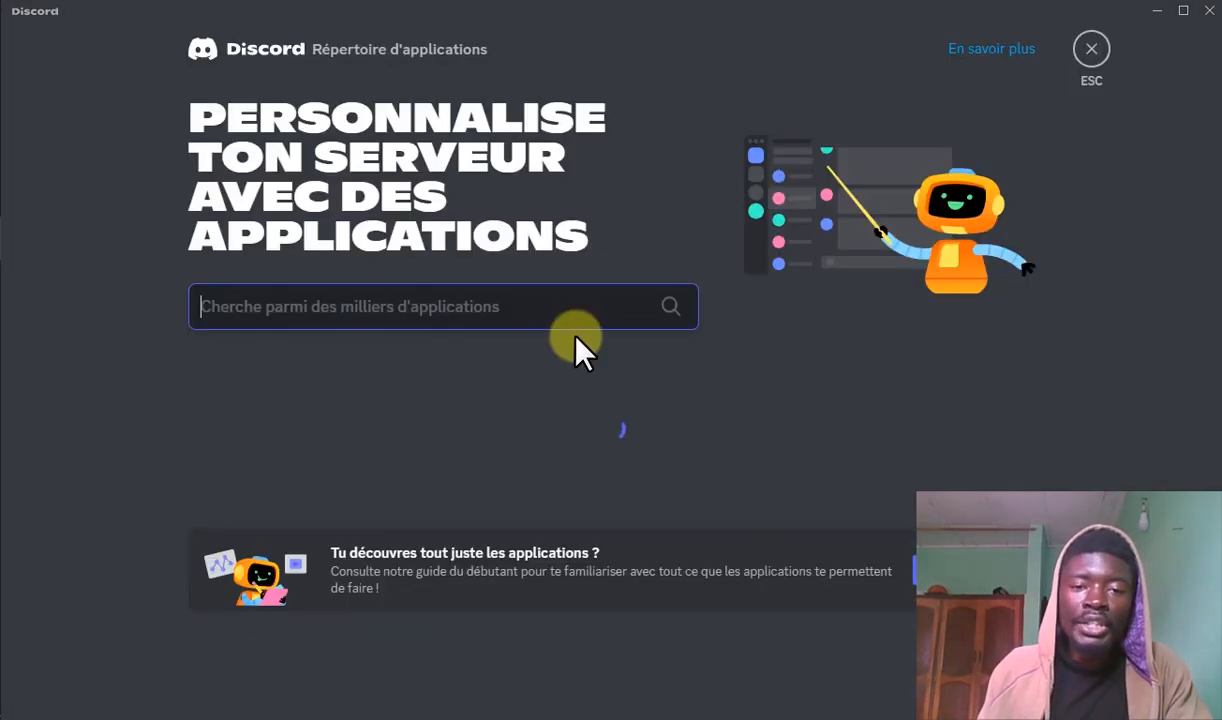
{"action": "scroll", "coordinate": [396, 327], "scroll_direction": "down", "scroll_amount": 3}
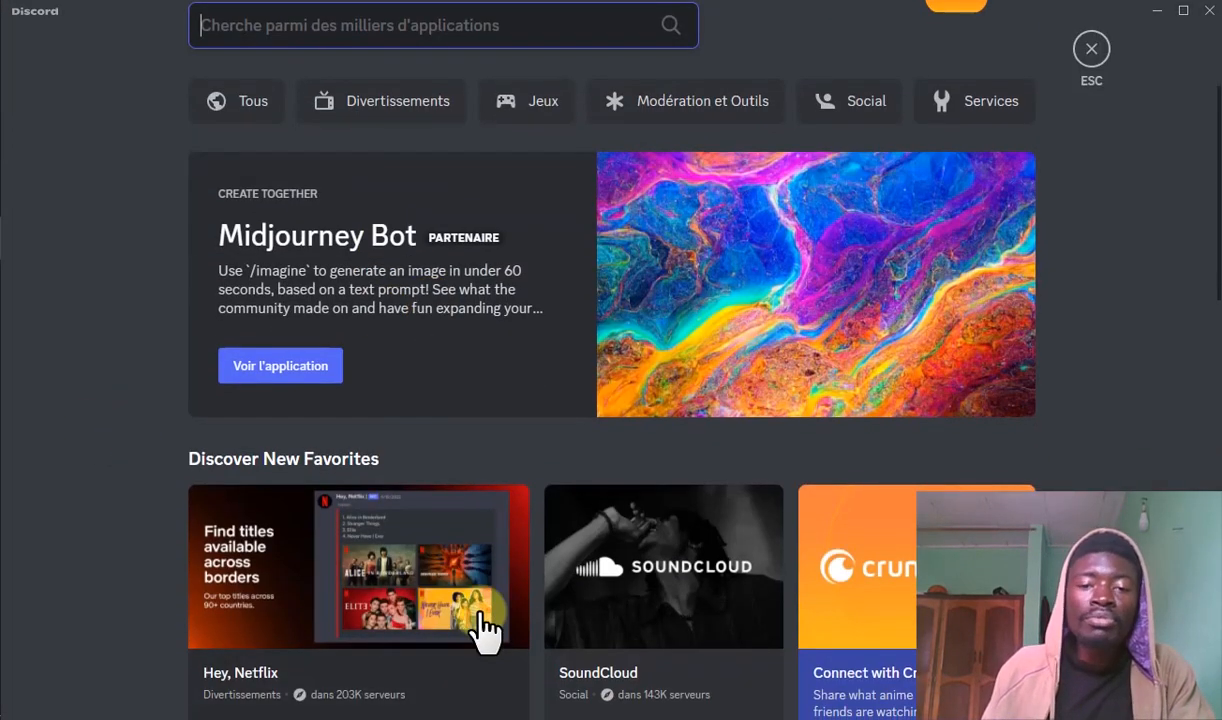
{"action": "scroll", "coordinate": [486, 633], "scroll_direction": "down", "scroll_amount": 4}
{"action": "scroll", "coordinate": [554, 401], "scroll_direction": "down", "scroll_amount": 3}
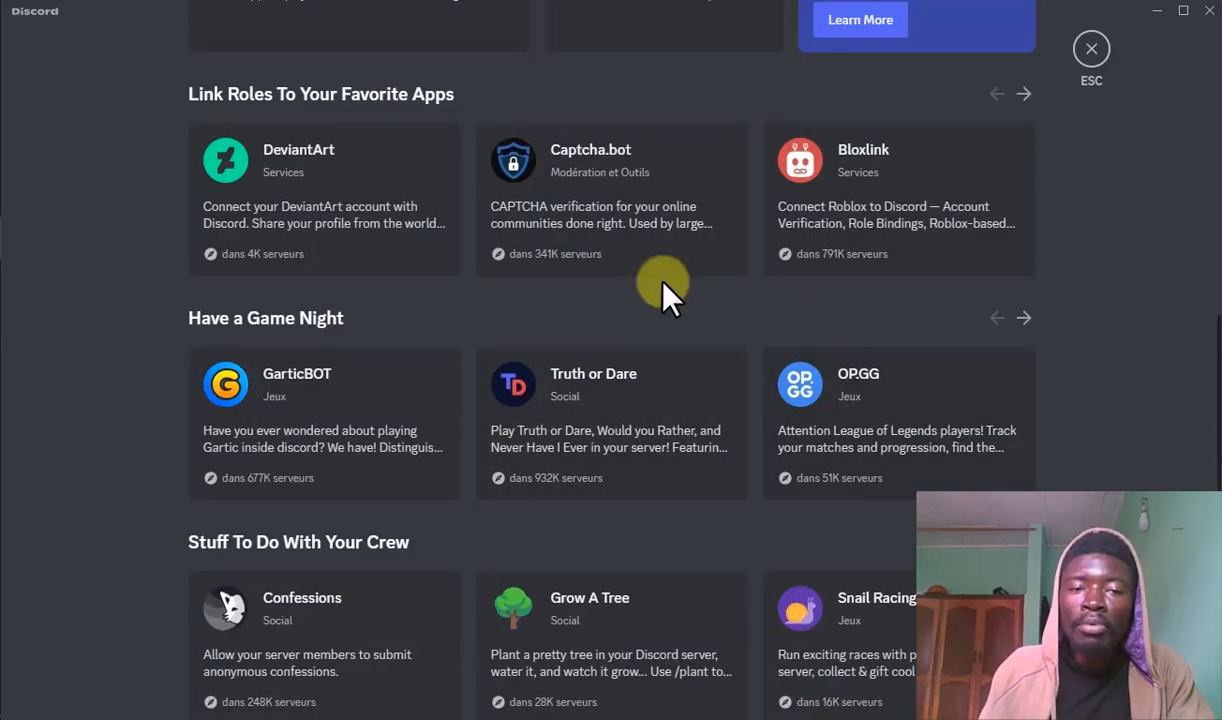
{"action": "scroll", "coordinate": [142, 280], "scroll_direction": "down", "scroll_amount": 2}
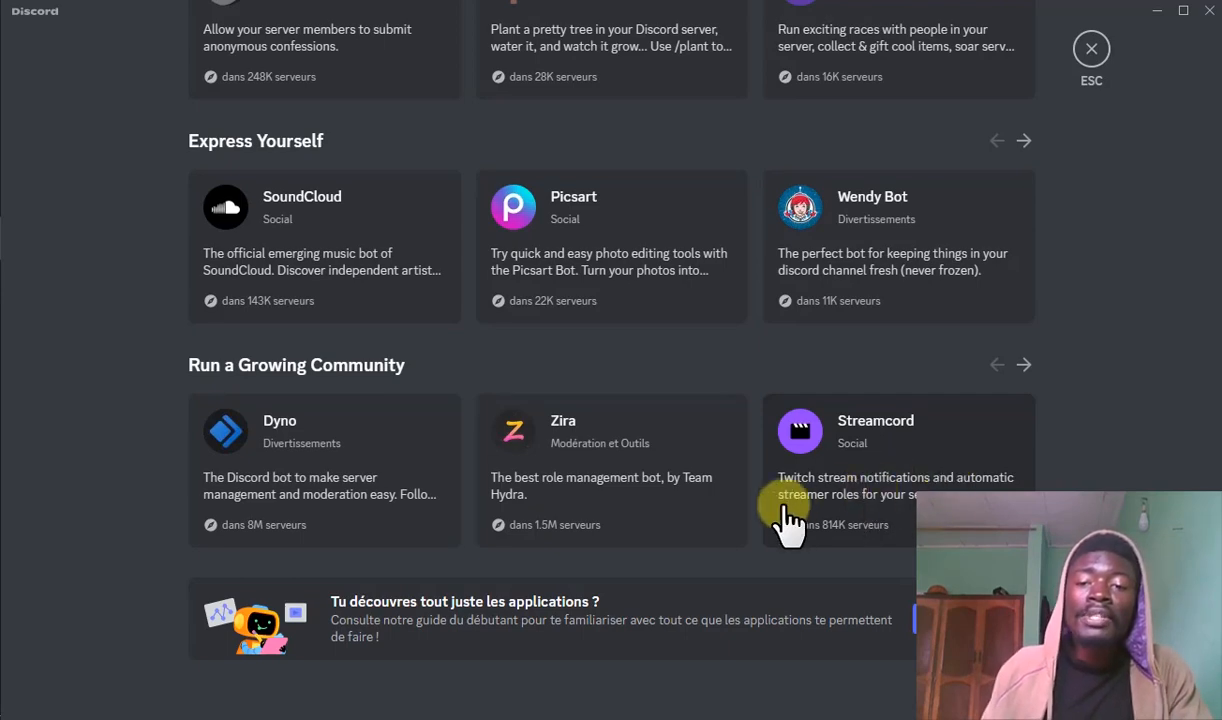
- Open the Streamcord application's page, look over its description, and close the application directory
{"action": "left_click", "coordinate": [898, 505]}
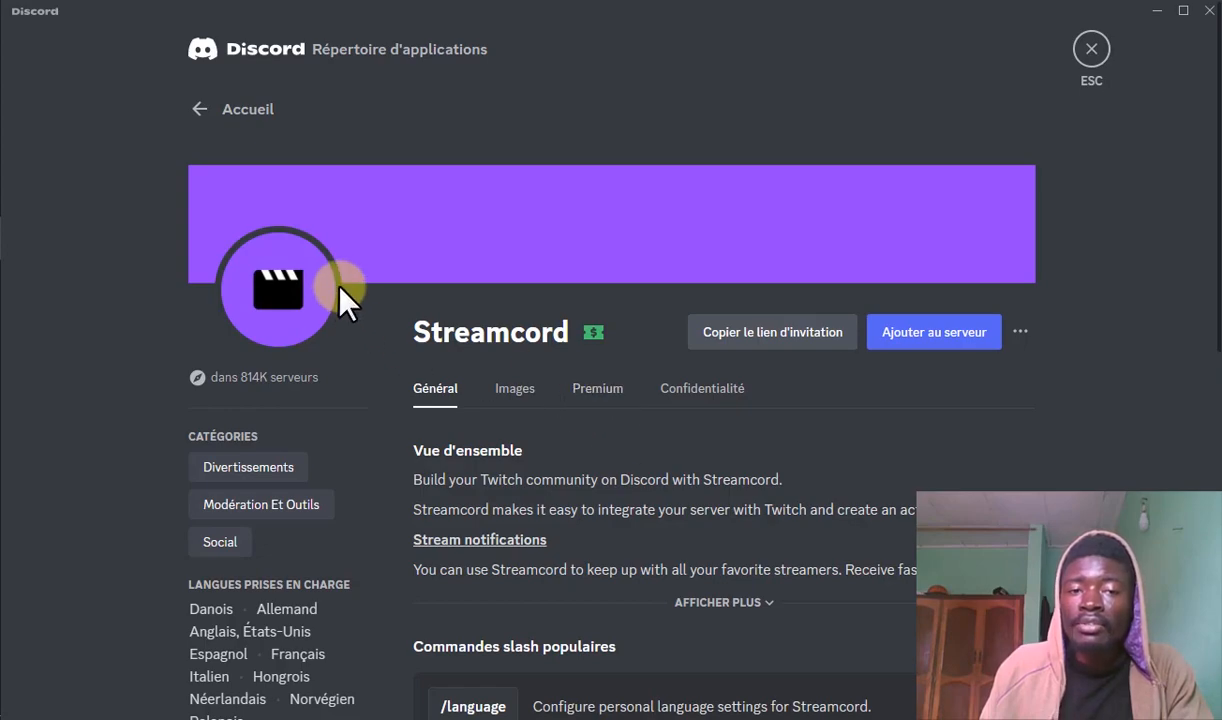
{"action": "scroll", "coordinate": [474, 266], "scroll_direction": "down", "scroll_amount": 1}
{"action": "scroll", "coordinate": [485, 265], "scroll_direction": "down", "scroll_amount": 3}
{"action": "scroll", "coordinate": [497, 262], "scroll_direction": "up", "scroll_amount": 3}
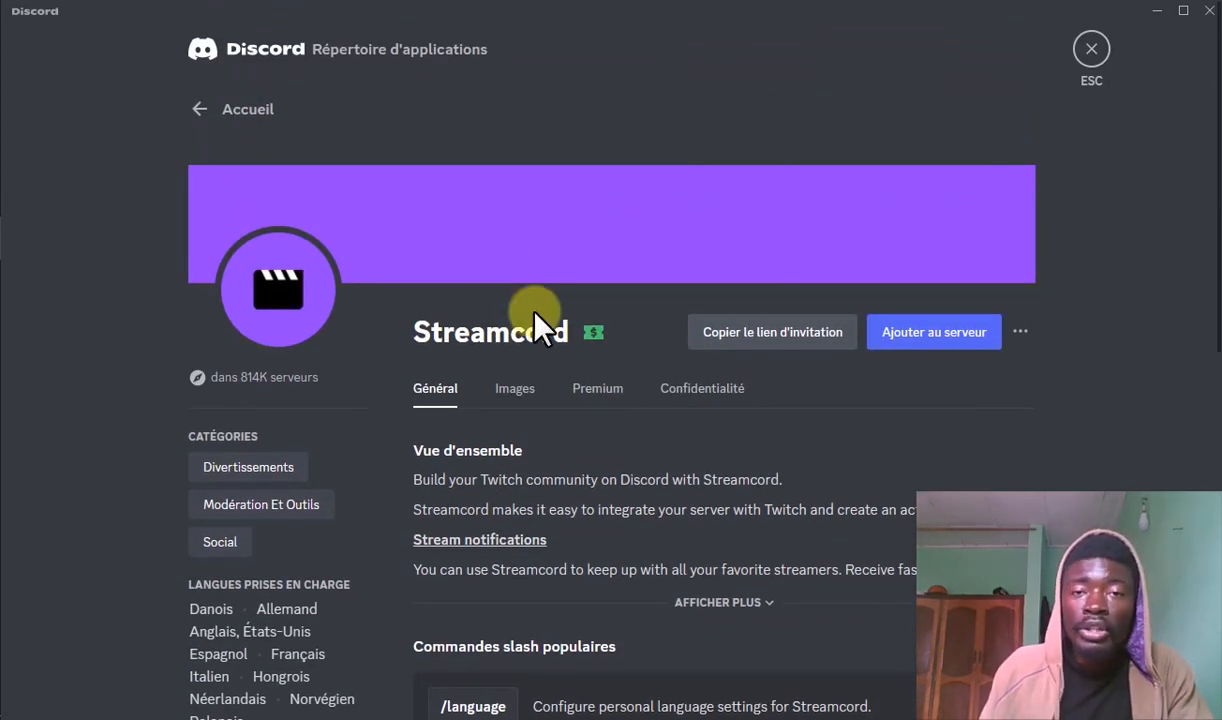
{"action": "left_click", "coordinate": [1092, 50]}
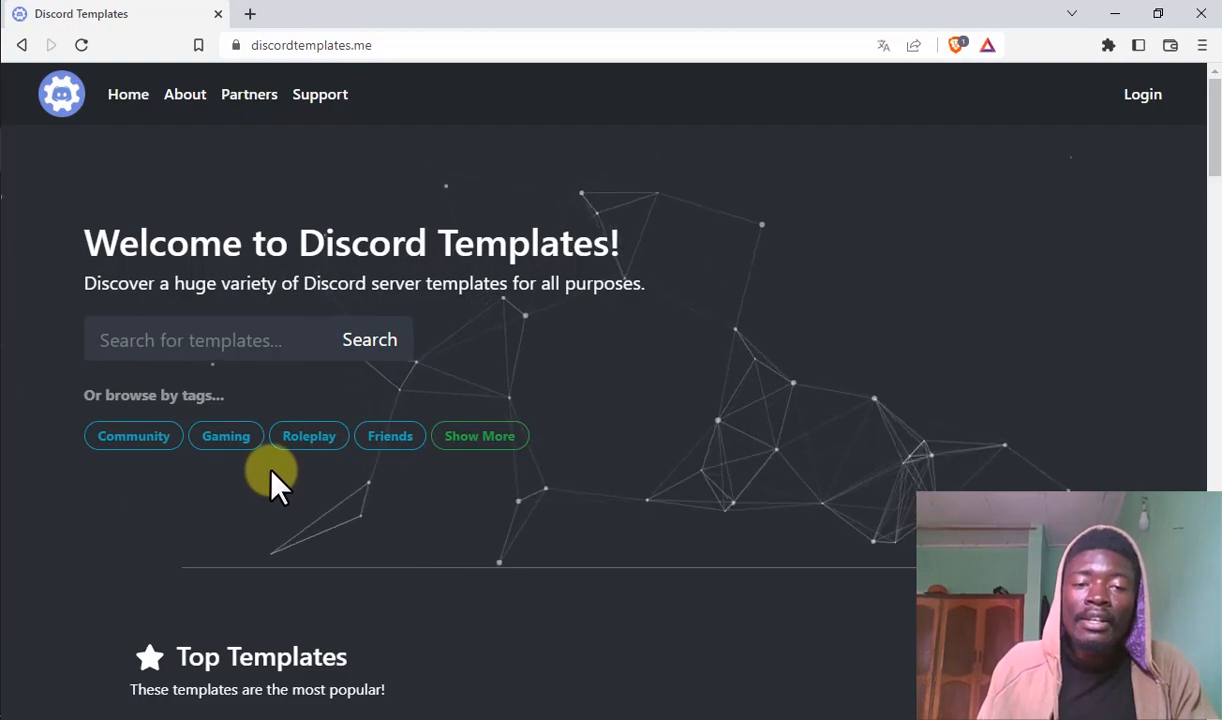
- Browse the most popular server templates on discordtemplates.me in the browser
{"action": "scroll", "coordinate": [275, 470], "scroll_direction": "down", "scroll_amount": 3}
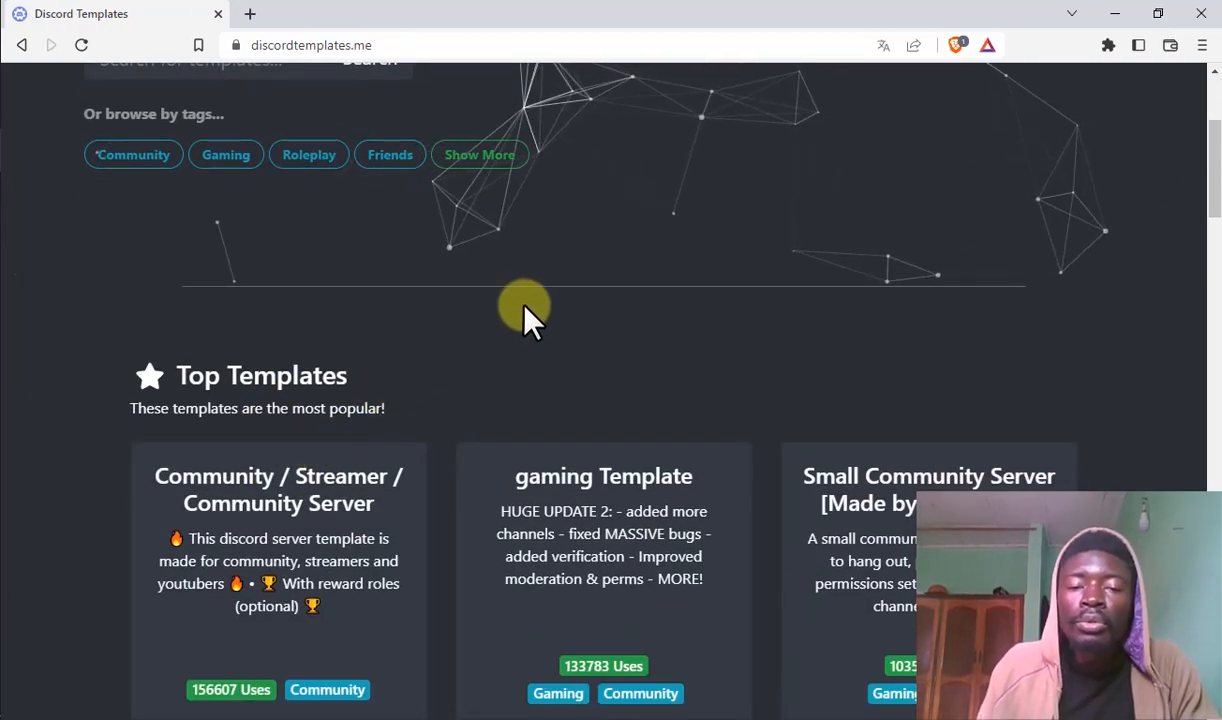
{"action": "scroll", "coordinate": [524, 312], "scroll_direction": "down", "scroll_amount": 2}
{"action": "scroll", "coordinate": [533, 272], "scroll_direction": "down", "scroll_amount": 2}
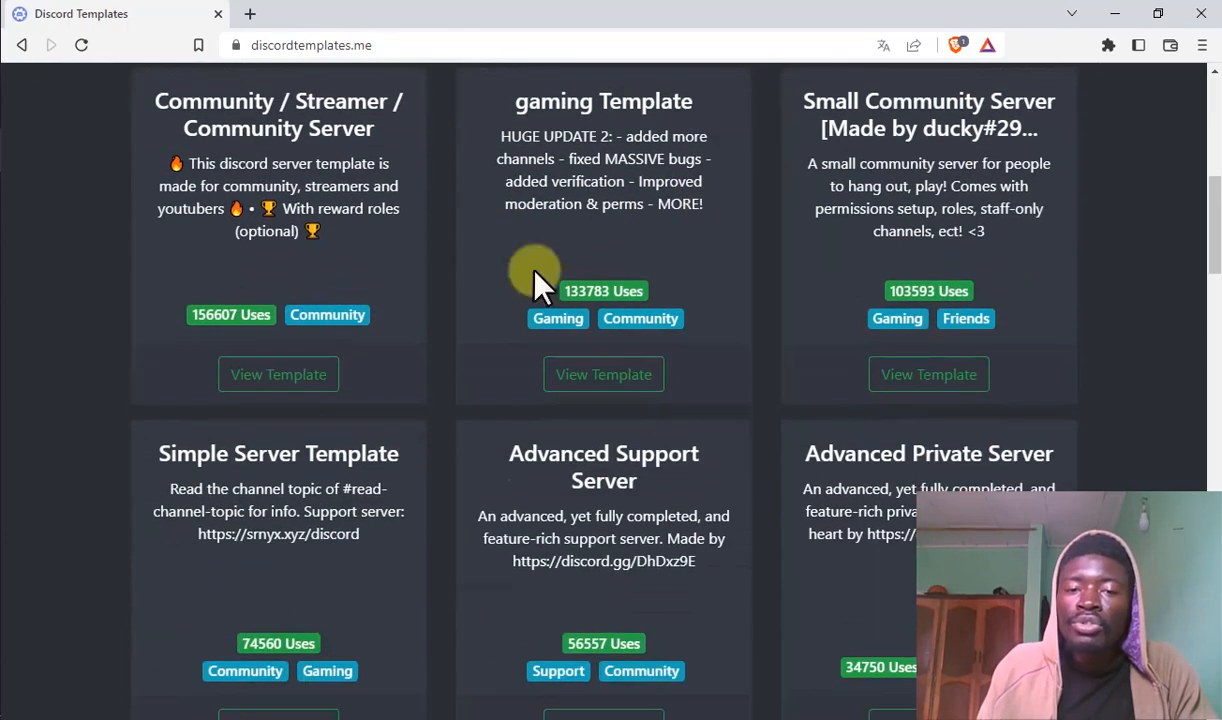
{"action": "scroll", "coordinate": [733, 303], "scroll_direction": "up", "scroll_amount": 2}
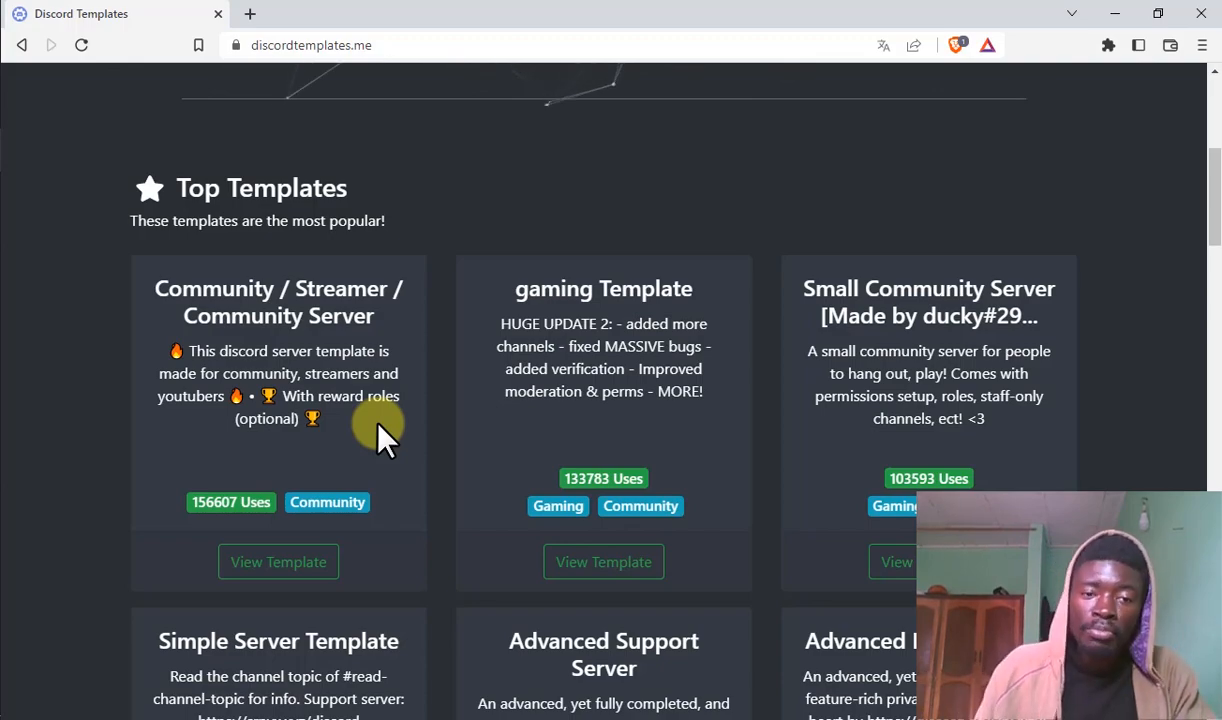
{"action": "scroll", "coordinate": [383, 470], "scroll_direction": "down", "scroll_amount": 1}
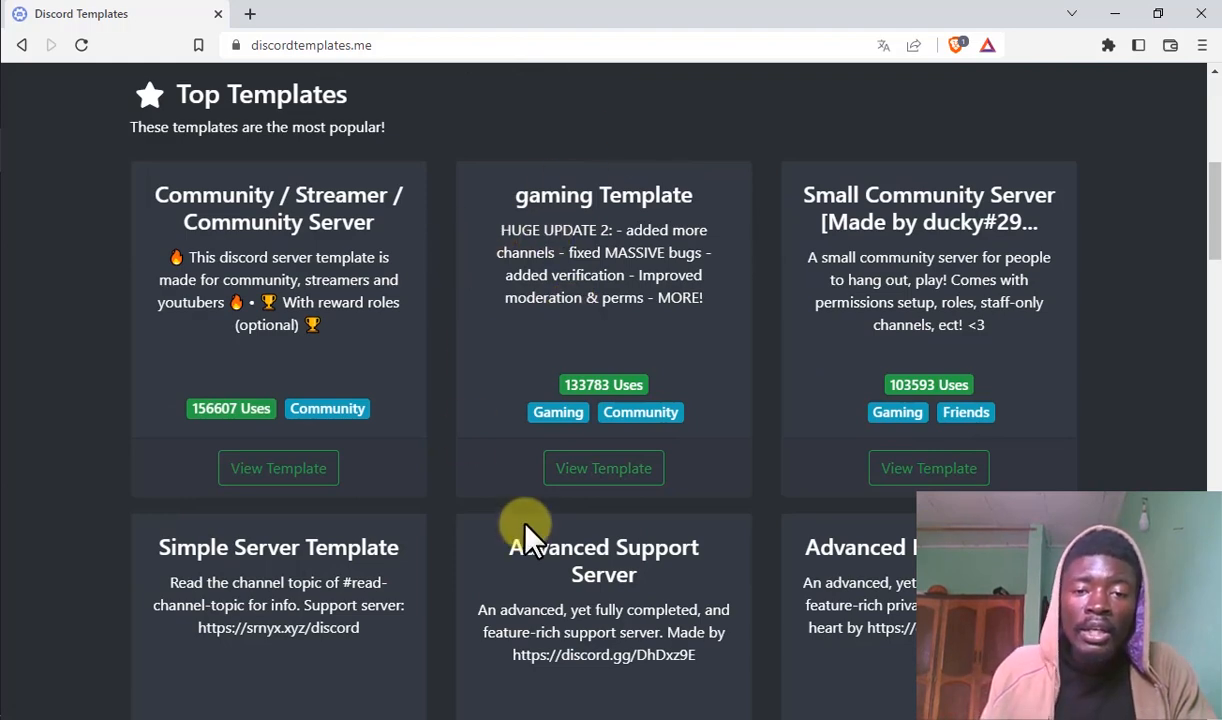
- Open the popular gaming Template and look over its roles and its text and voice channels
{"action": "left_click", "coordinate": [573, 475]}
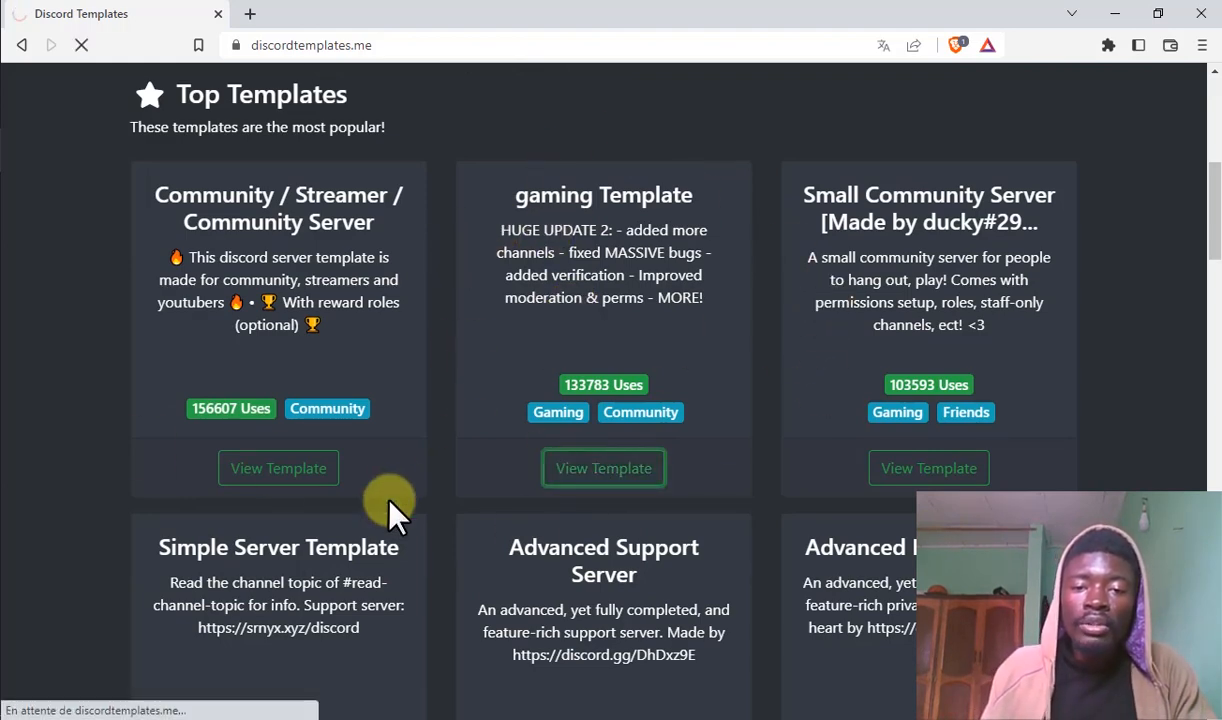
{"action": "scroll", "coordinate": [415, 314], "scroll_direction": "down", "scroll_amount": 3}
{"action": "mouse_move", "coordinate": [676, 374]}
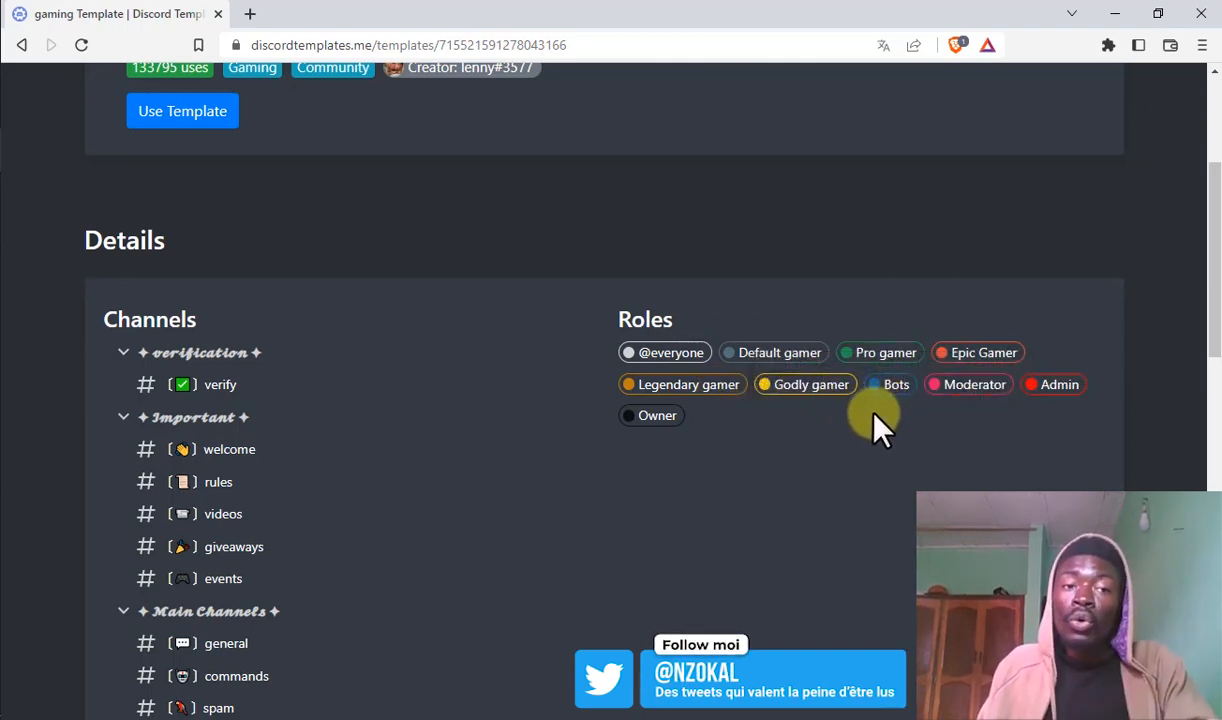
{"action": "scroll", "coordinate": [187, 358], "scroll_direction": "down", "scroll_amount": 1}
{"action": "scroll", "coordinate": [187, 372], "scroll_direction": "down", "scroll_amount": 1}
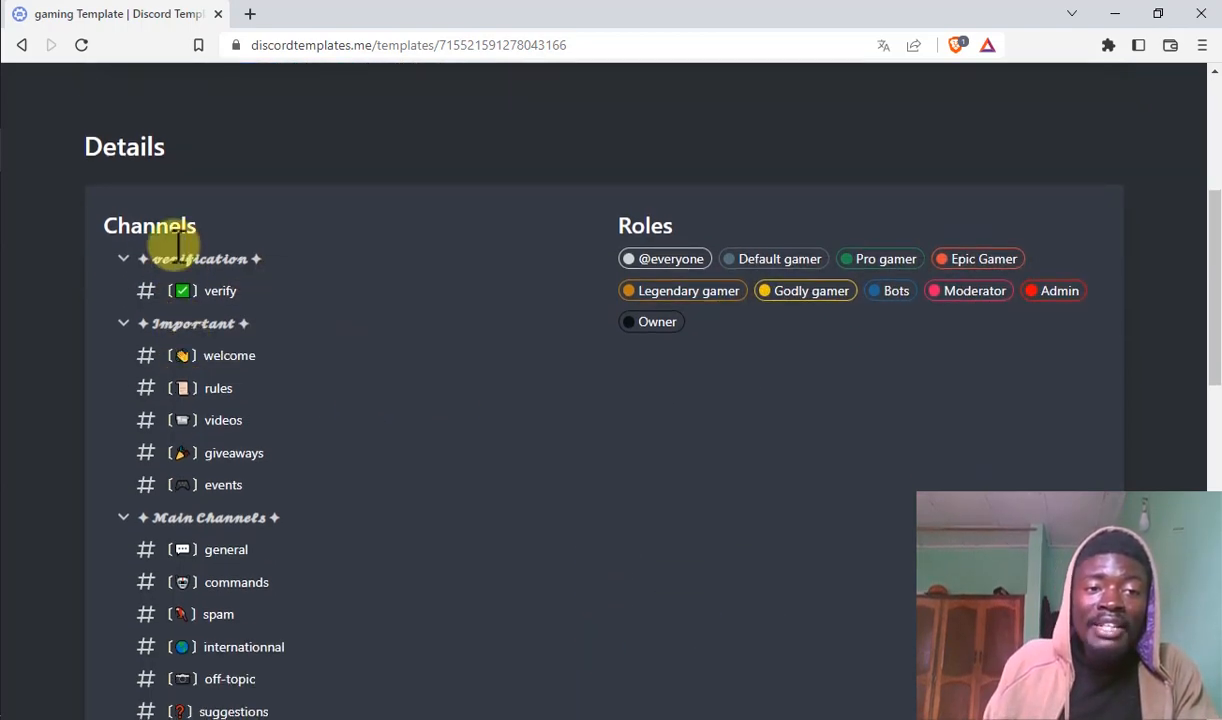
{"action": "scroll", "coordinate": [237, 276], "scroll_direction": "down", "scroll_amount": 1}
{"action": "scroll", "coordinate": [230, 250], "scroll_direction": "down", "scroll_amount": 1}
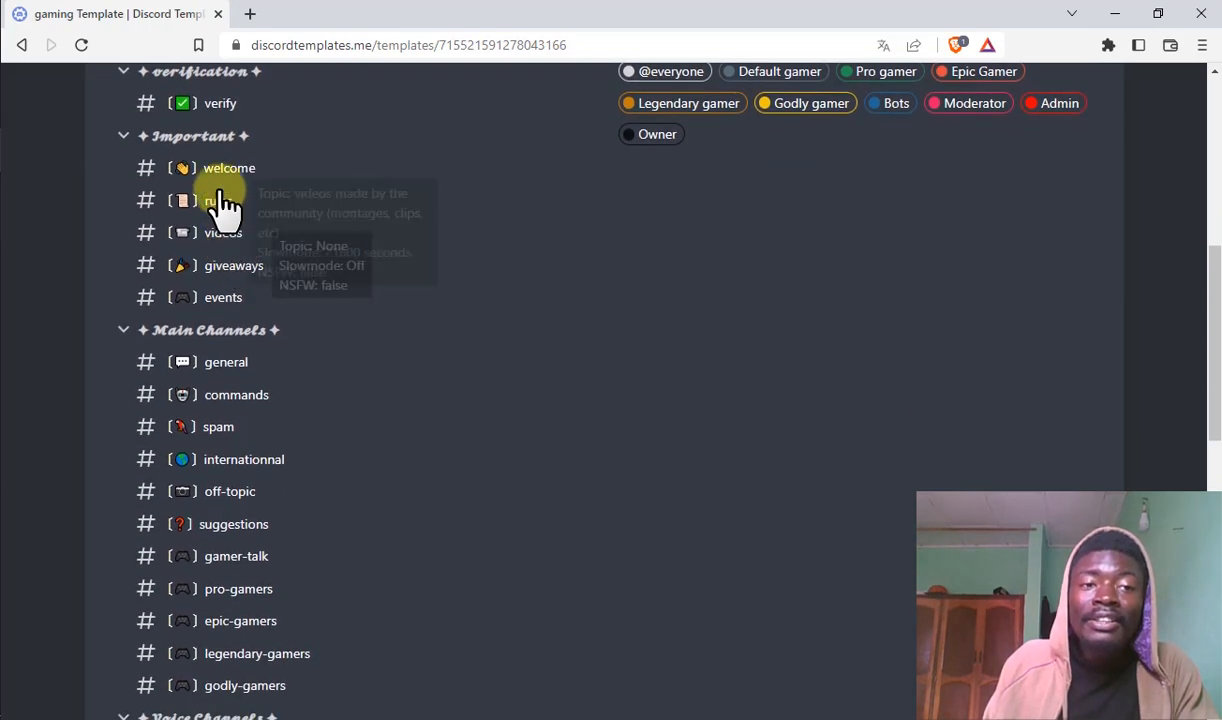
{"action": "scroll", "coordinate": [218, 240], "scroll_direction": "down", "scroll_amount": 3}
{"action": "scroll", "coordinate": [228, 328], "scroll_direction": "down", "scroll_amount": 2}
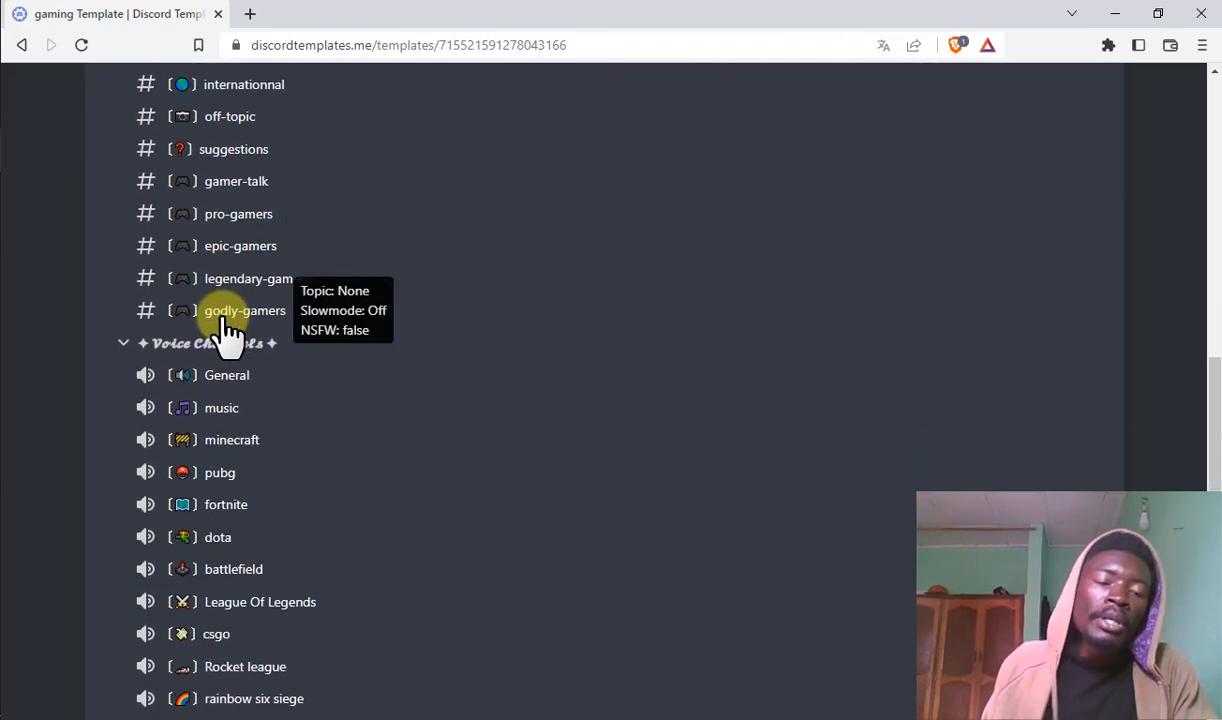
- Review the gaming Template's channels again from the verification category through the staff channels, and return to the template's summary
{"action": "scroll", "coordinate": [262, 378], "scroll_direction": "up", "scroll_amount": 5}
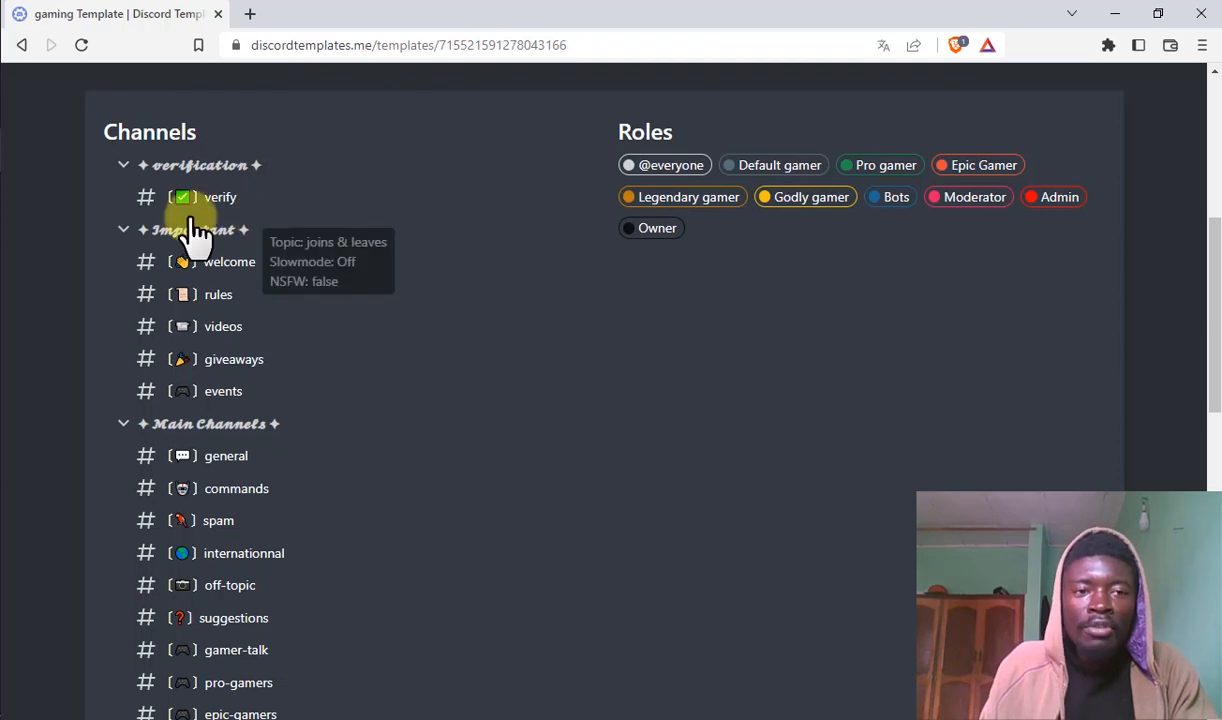
{"action": "mouse_move", "coordinate": [228, 208]}
{"action": "scroll", "coordinate": [220, 215], "scroll_direction": "up", "scroll_amount": 1}
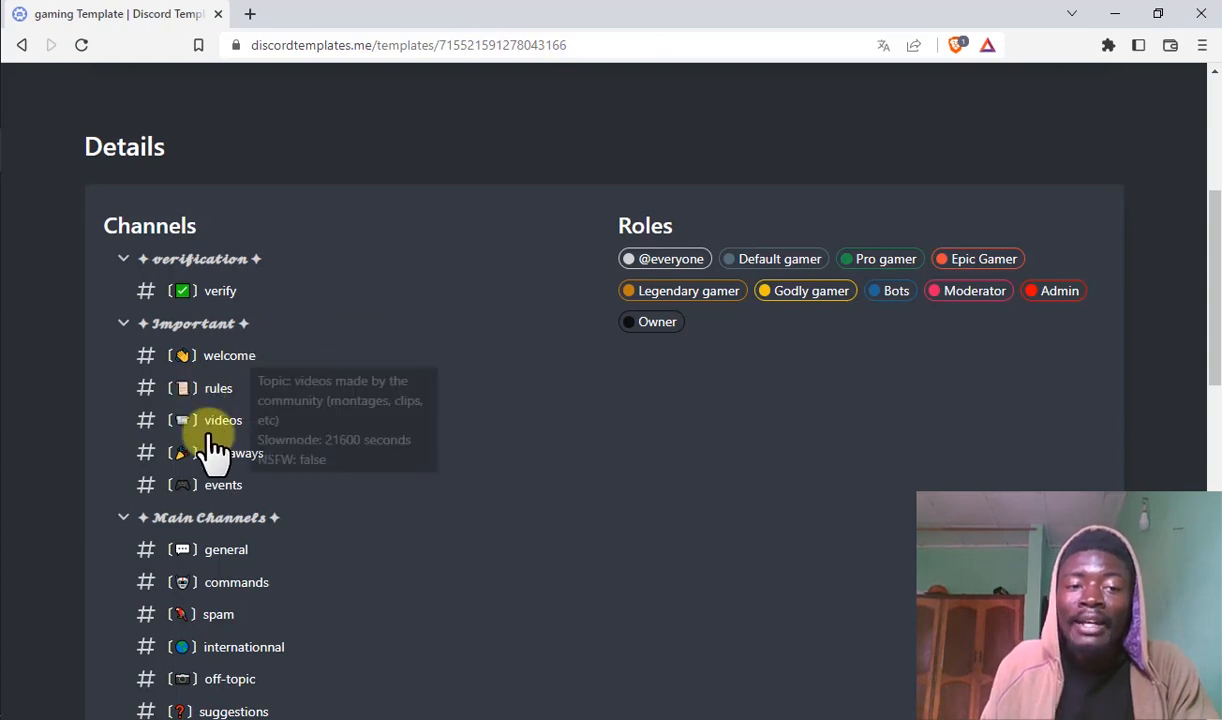
{"action": "scroll", "coordinate": [250, 490], "scroll_direction": "down", "scroll_amount": 5}
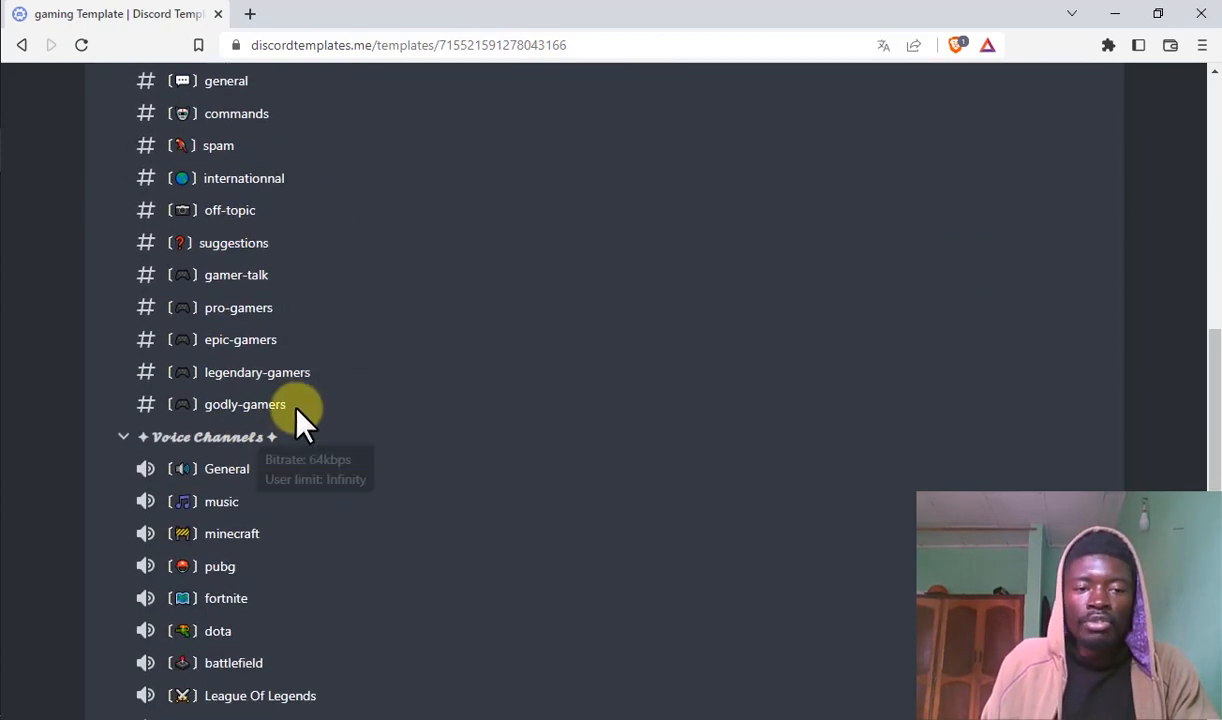
{"action": "scroll", "coordinate": [228, 225], "scroll_direction": "down", "scroll_amount": 6}
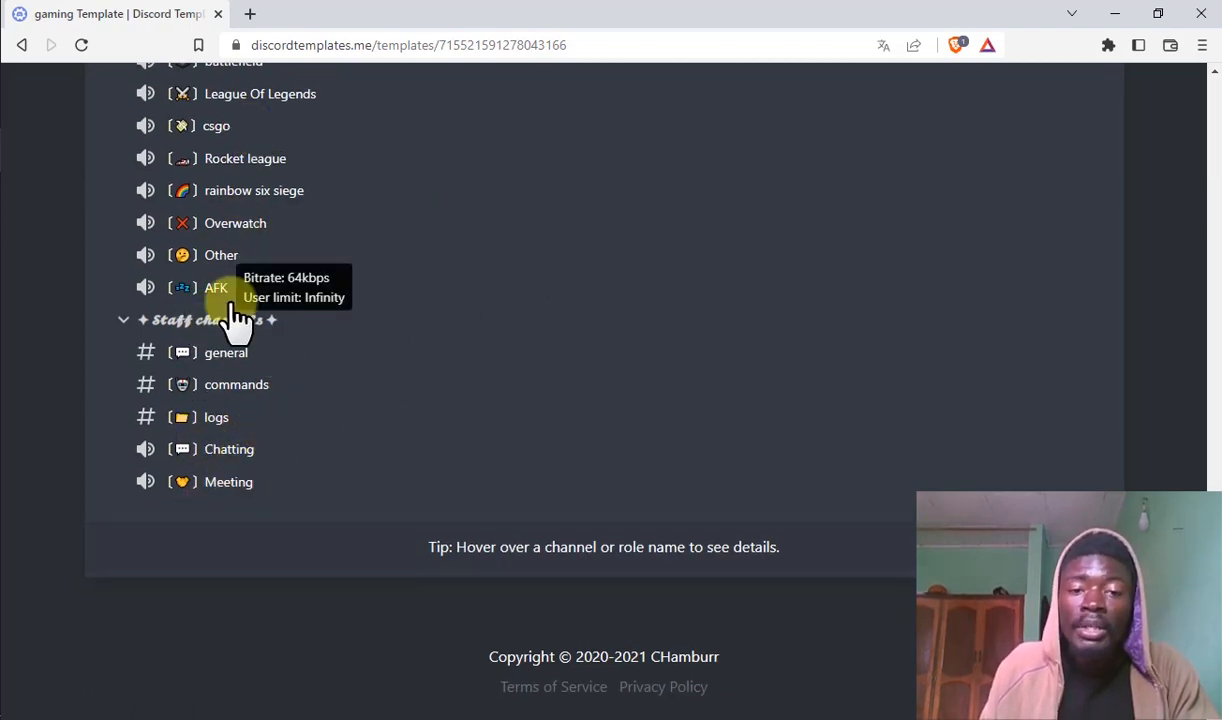
{"action": "scroll", "coordinate": [232, 320], "scroll_direction": "up", "scroll_amount": 8}
{"action": "scroll", "coordinate": [236, 318], "scroll_direction": "up", "scroll_amount": 6}
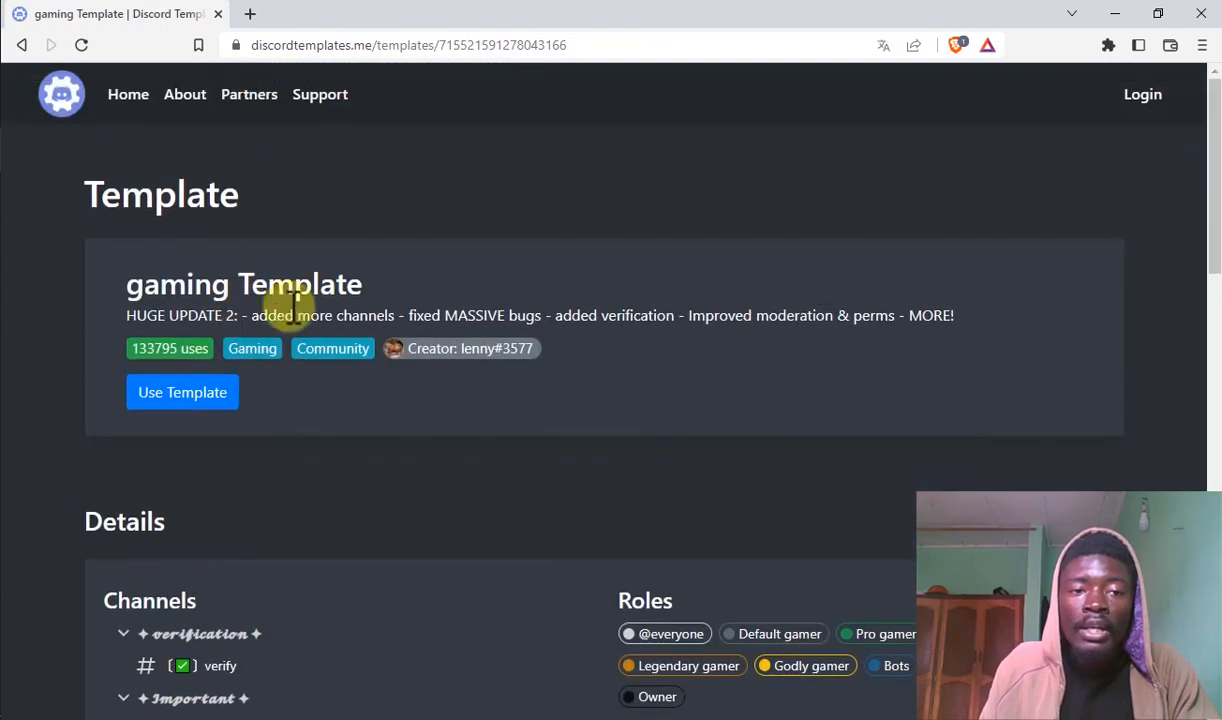
- Request to use the gaming Template, then log in to Discord Templates by authorising access to the Discord account
{"action": "left_click", "coordinate": [205, 396]}
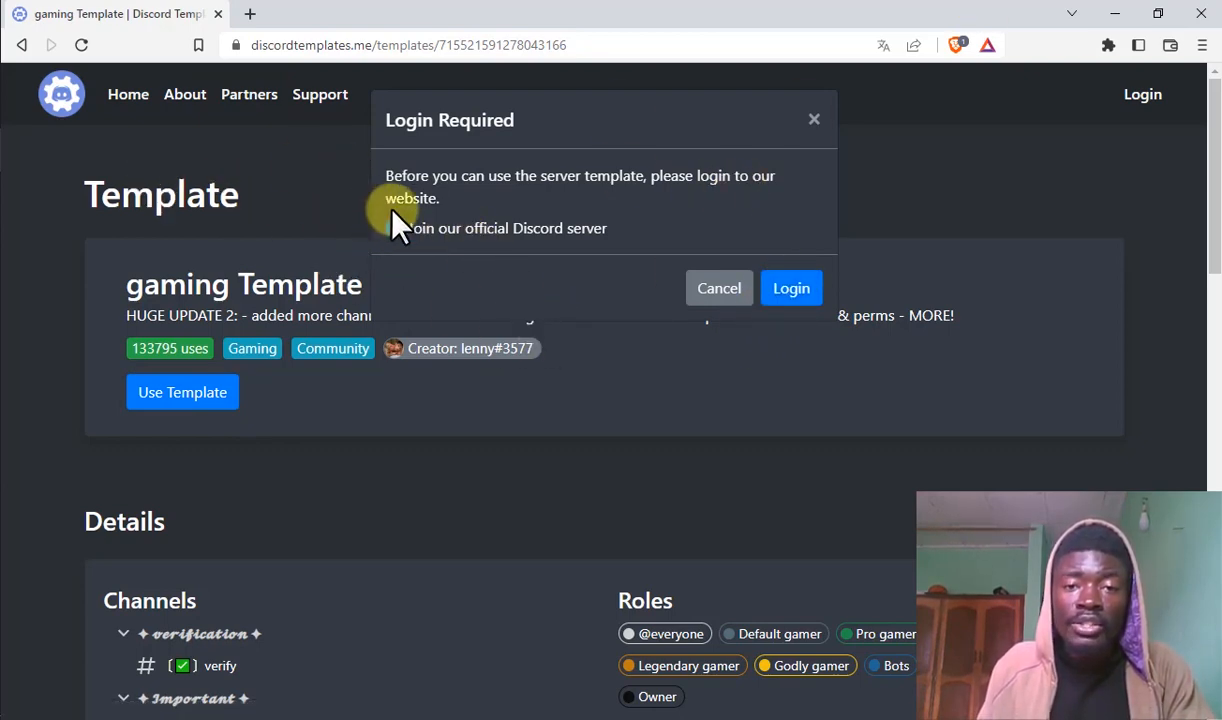
{"action": "left_click", "coordinate": [800, 298]}
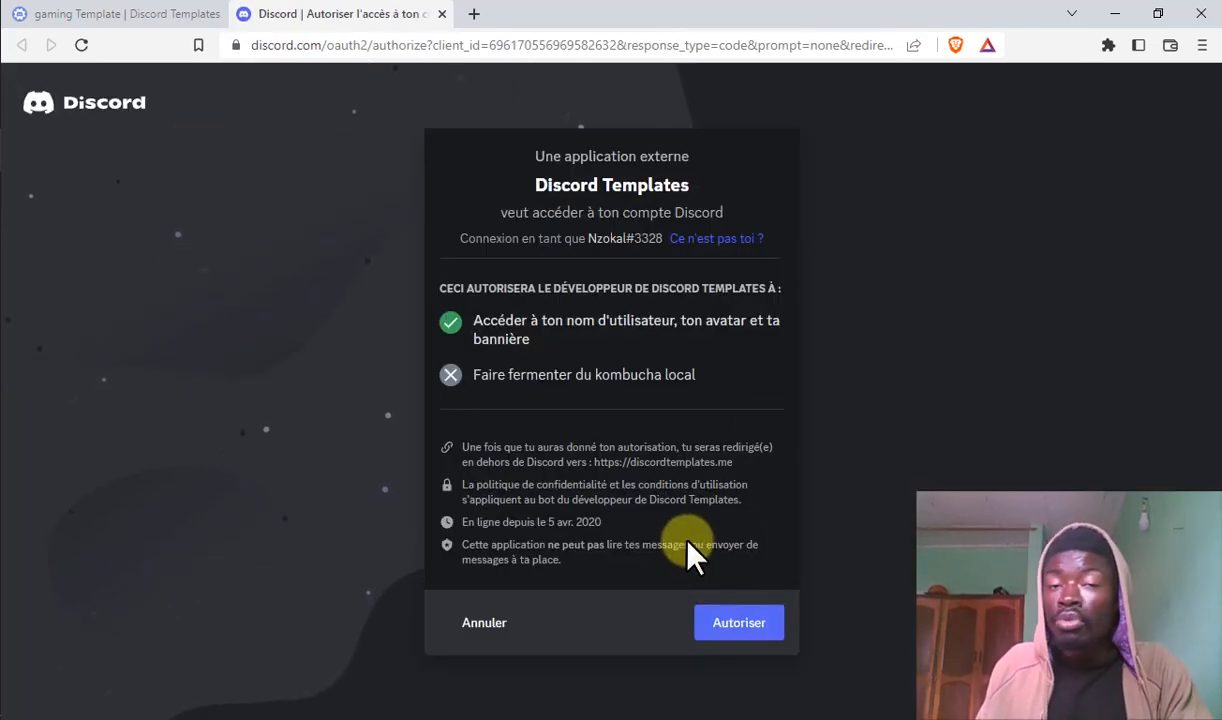
{"action": "left_click", "coordinate": [774, 608]}
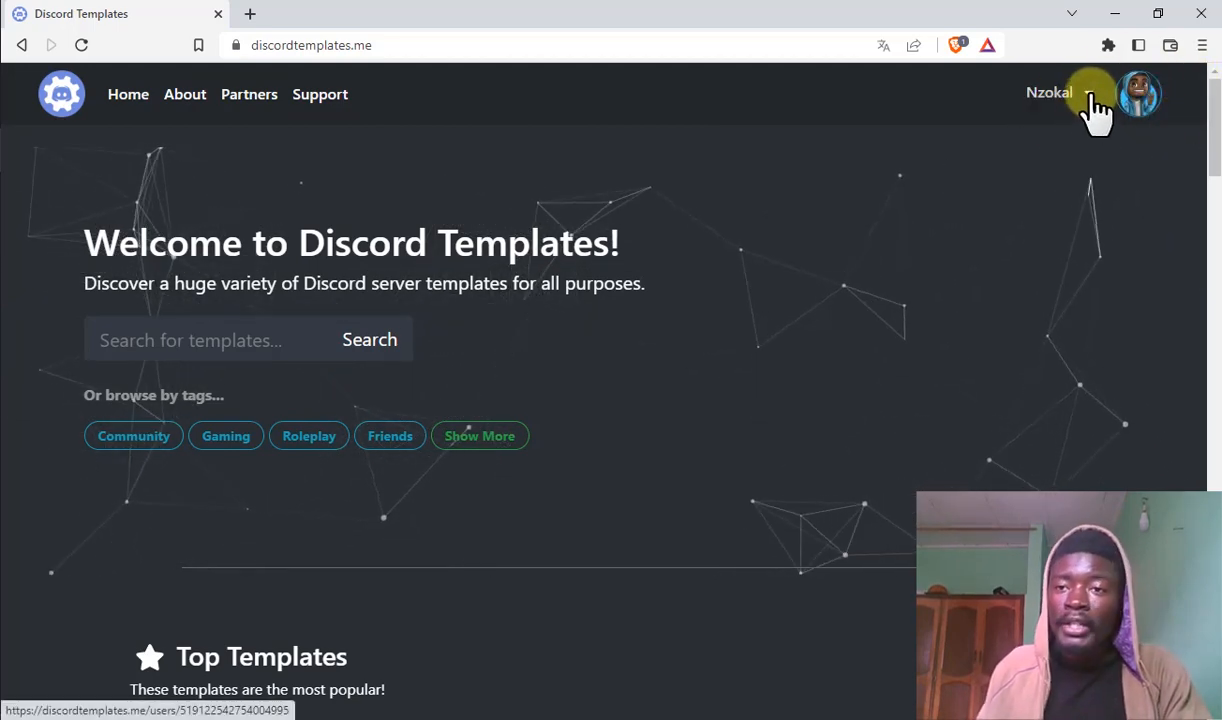
- Reopen the gaming Template from the most popular templates and start creating a Discord server from it
{"action": "scroll", "coordinate": [513, 363], "scroll_direction": "down", "scroll_amount": 3}
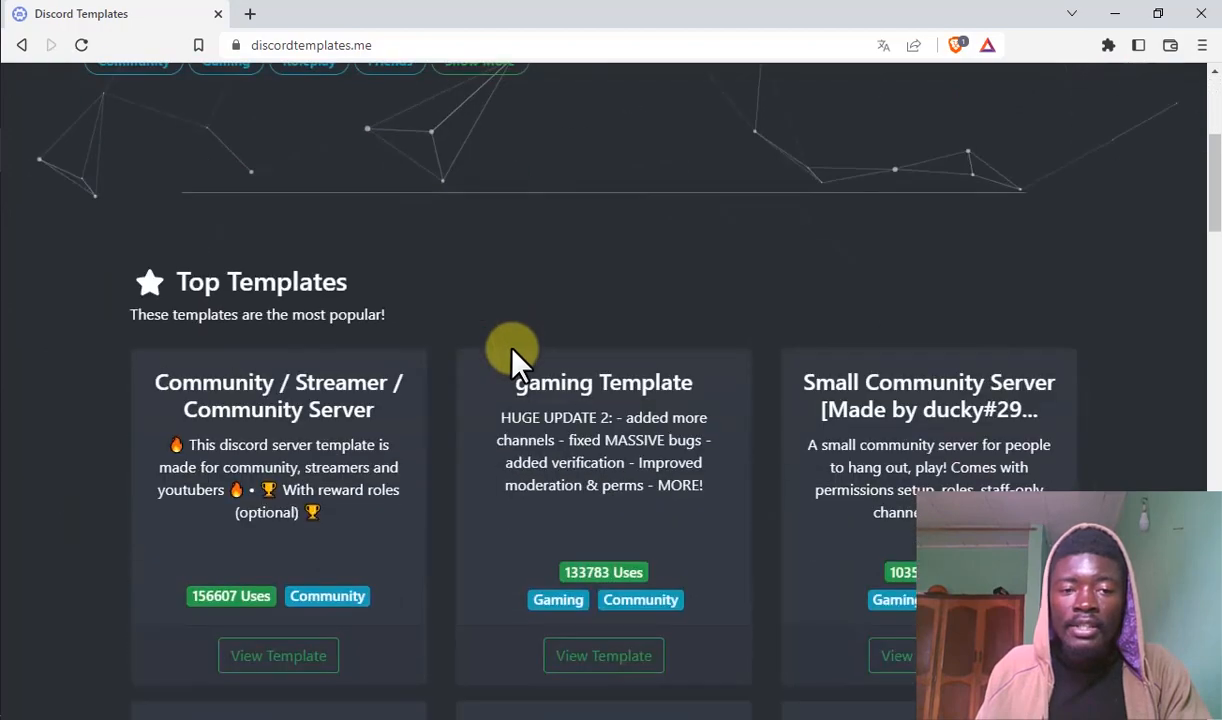
{"action": "scroll", "coordinate": [560, 400], "scroll_direction": "down", "scroll_amount": 2}
{"action": "left_click", "coordinate": [597, 482]}
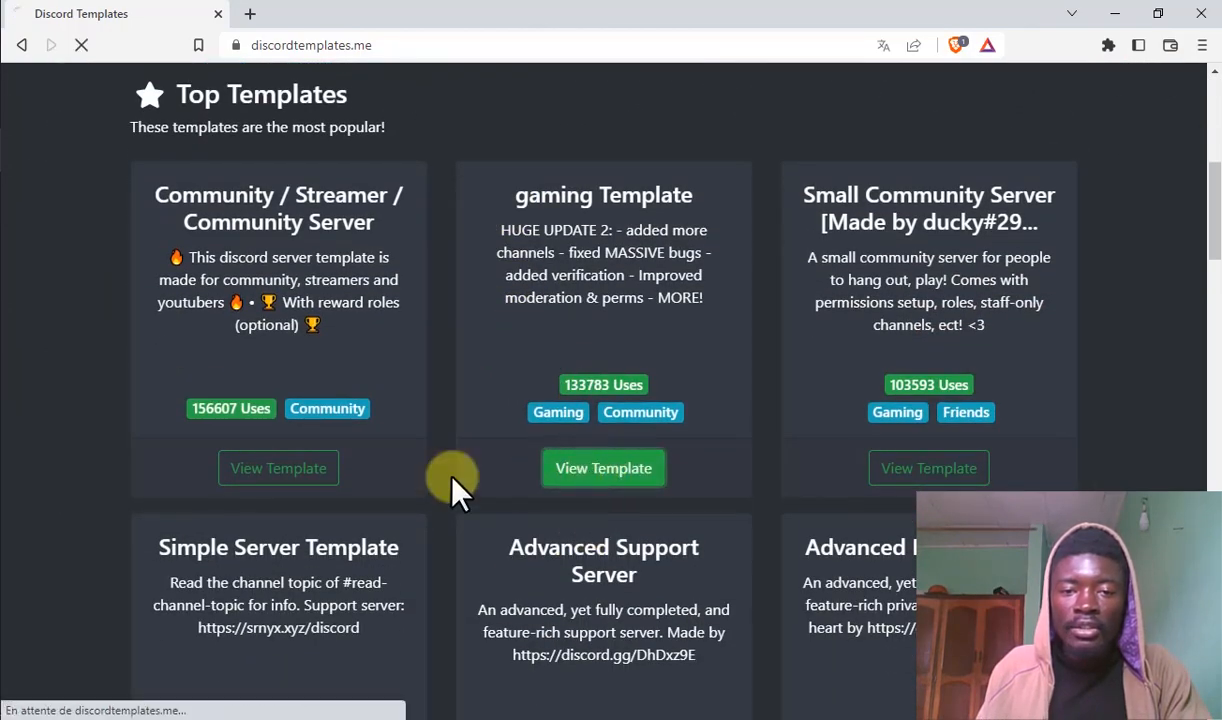
{"action": "scroll", "coordinate": [255, 270], "scroll_direction": "down", "scroll_amount": 2}
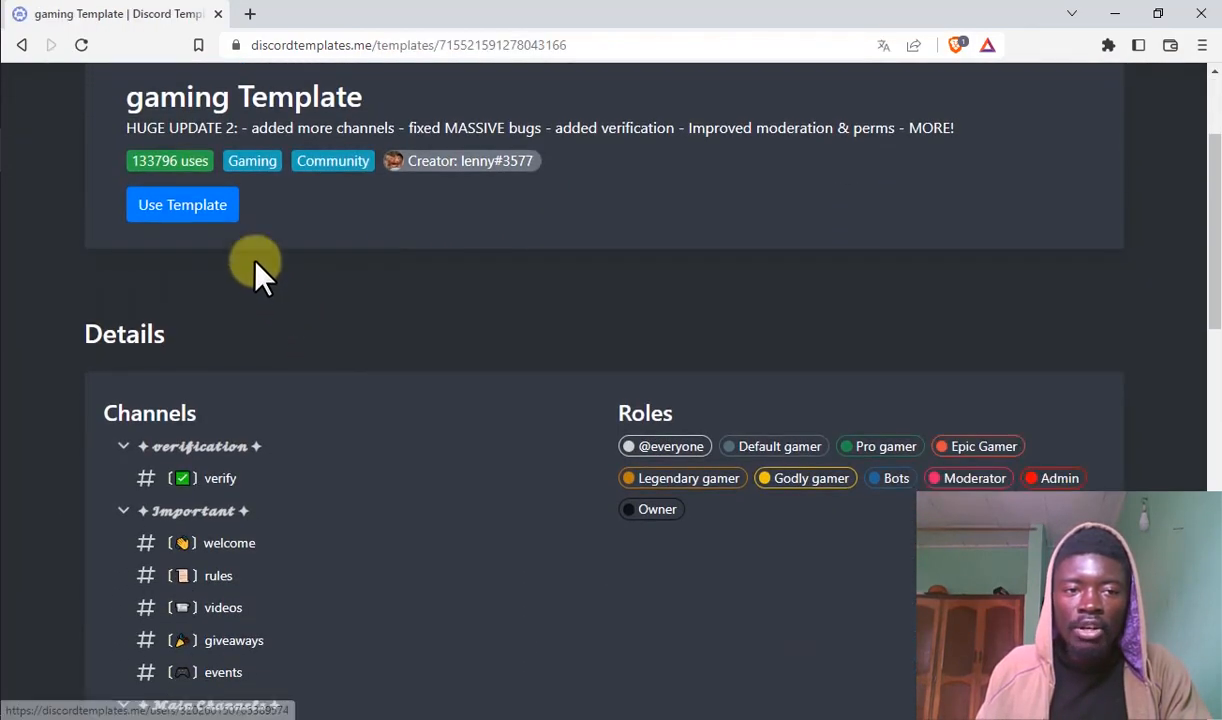
{"action": "left_click", "coordinate": [163, 210]}
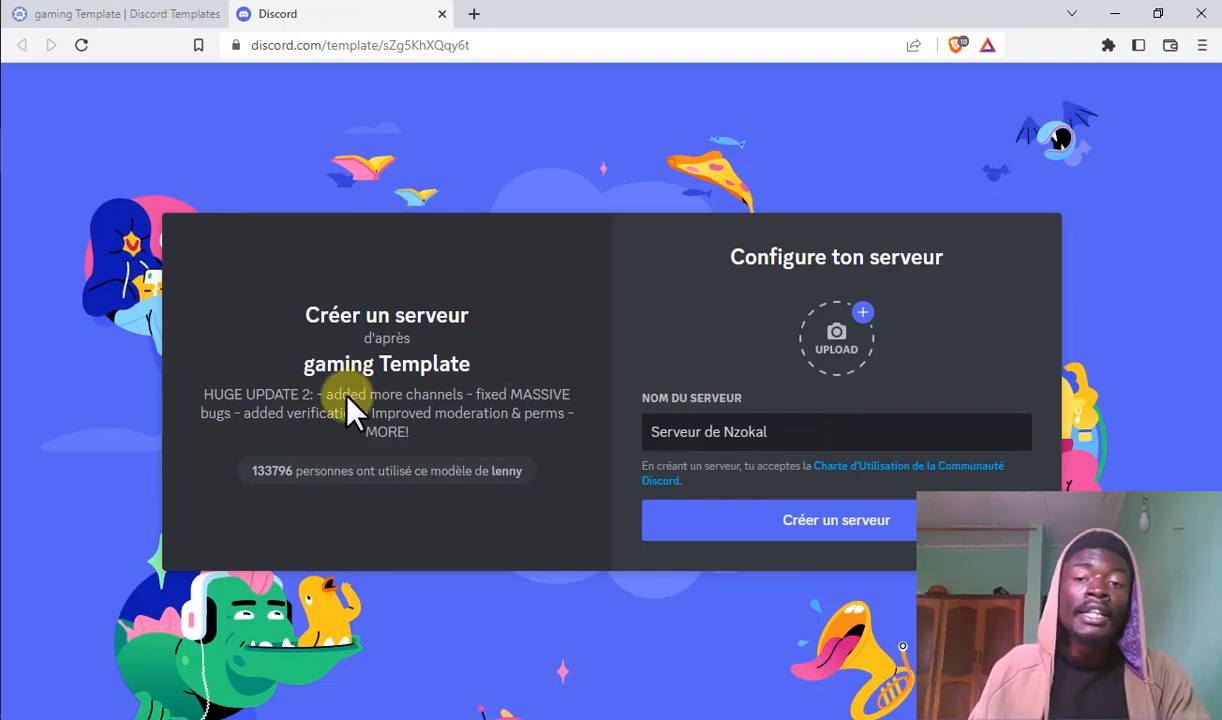
- Name the new server "Serveur gaming tuto"
{"action": "left_click_drag", "start_coordinate": [824, 433], "coordinate": [614, 455]}
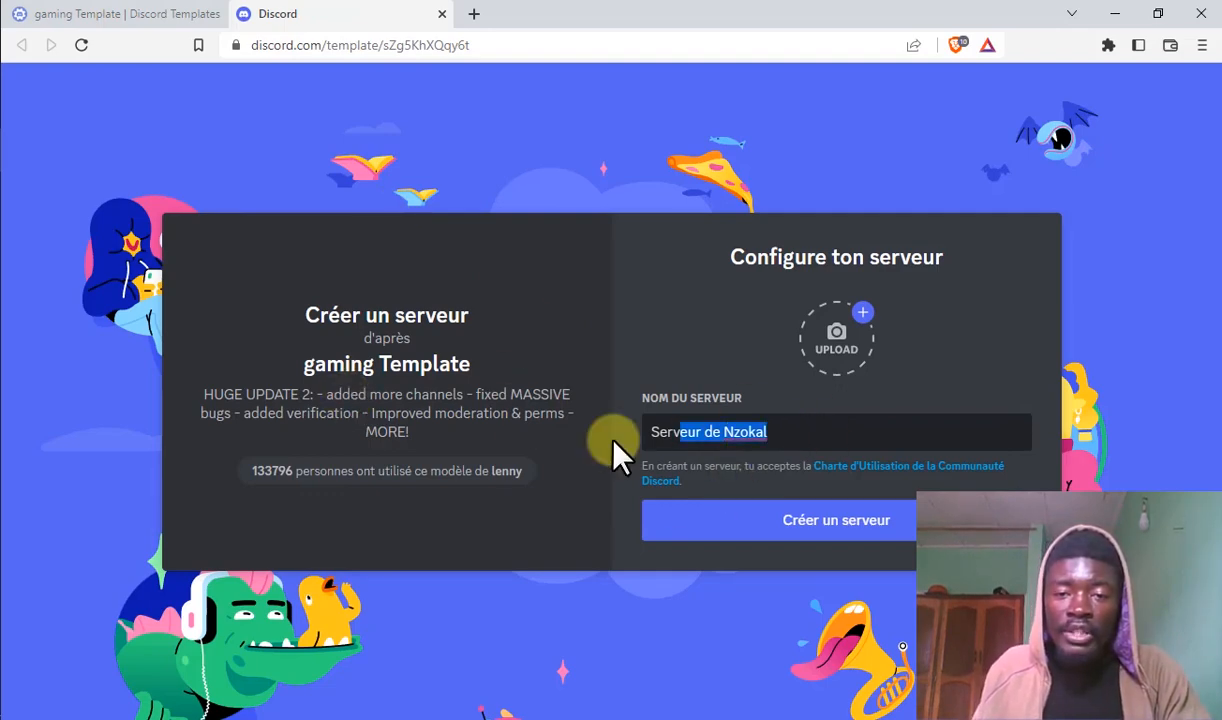
{"action": "type", "text": "Serveur gami"}
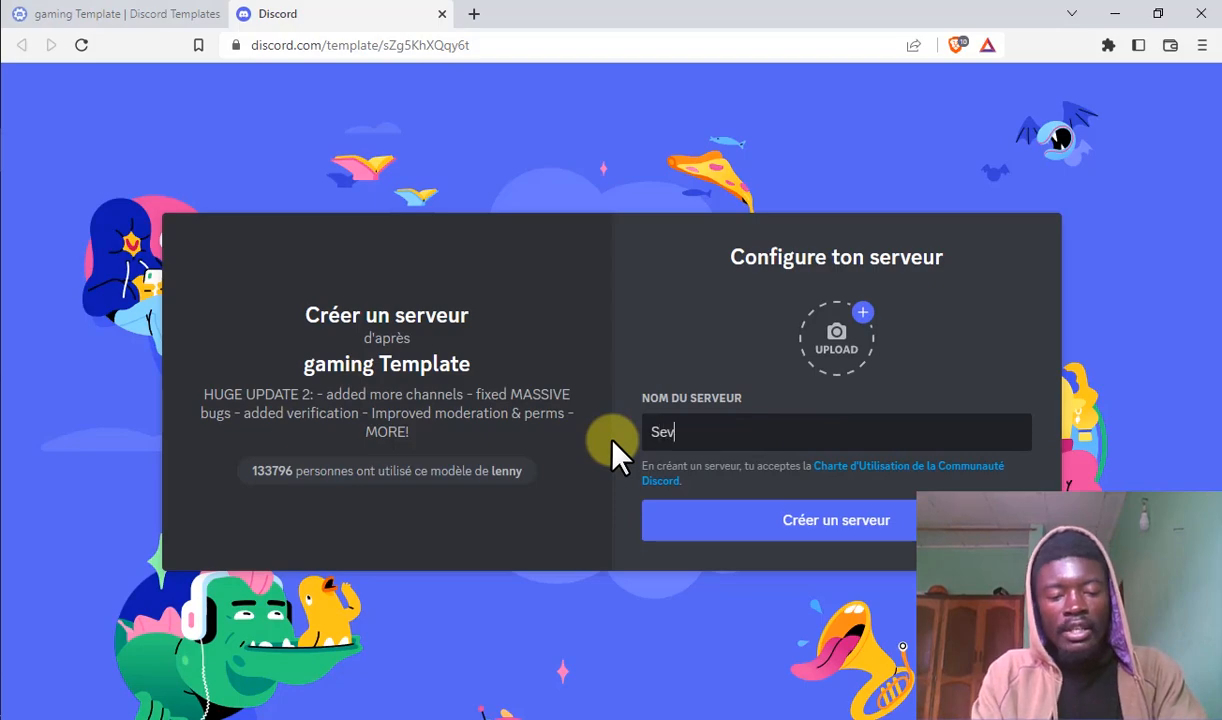
{"action": "type", "text": "ng tuto"}
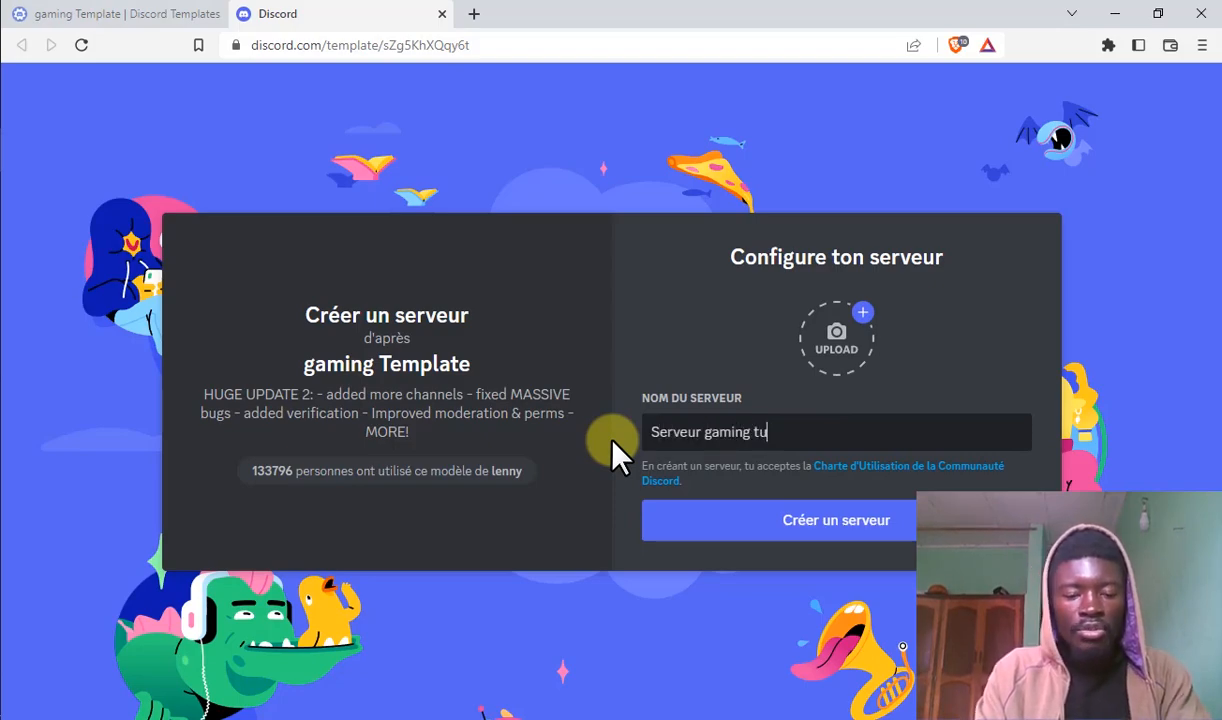
- Upload "emote salut.png" from the Mes emotes folder as the server icon and create the server
{"action": "left_click", "coordinate": [858, 338]}
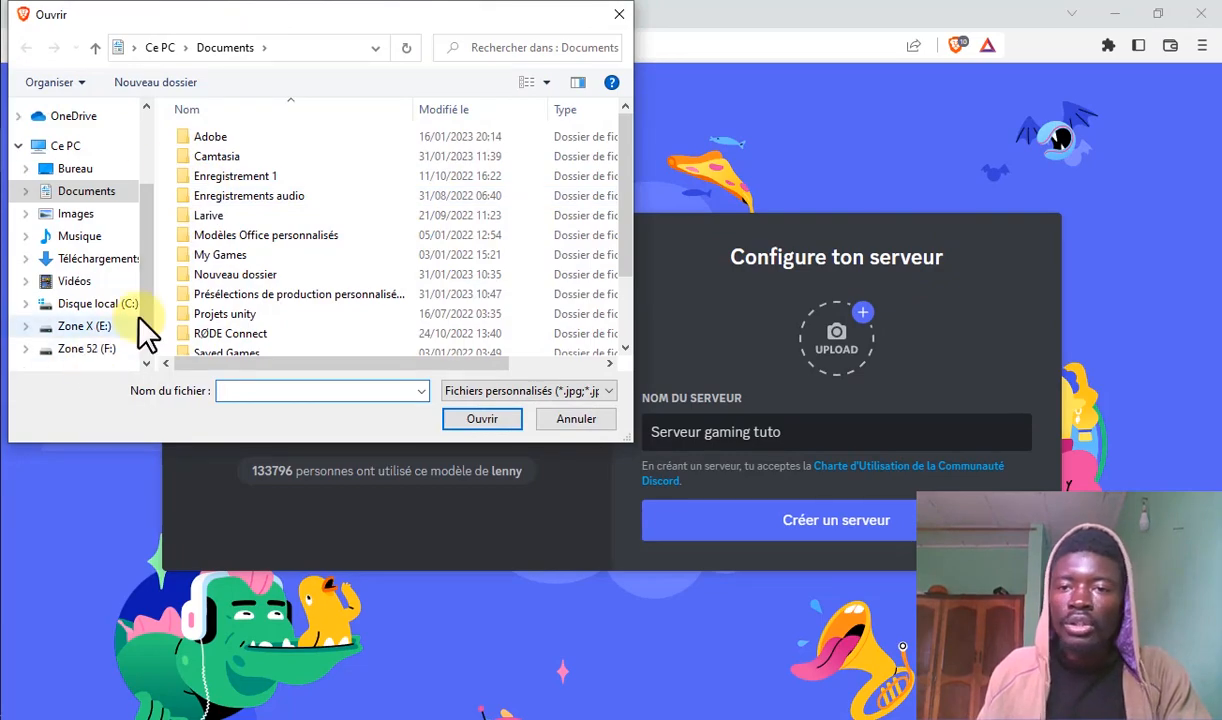
{"action": "scroll", "coordinate": [98, 291], "scroll_direction": "down", "scroll_amount": 1}
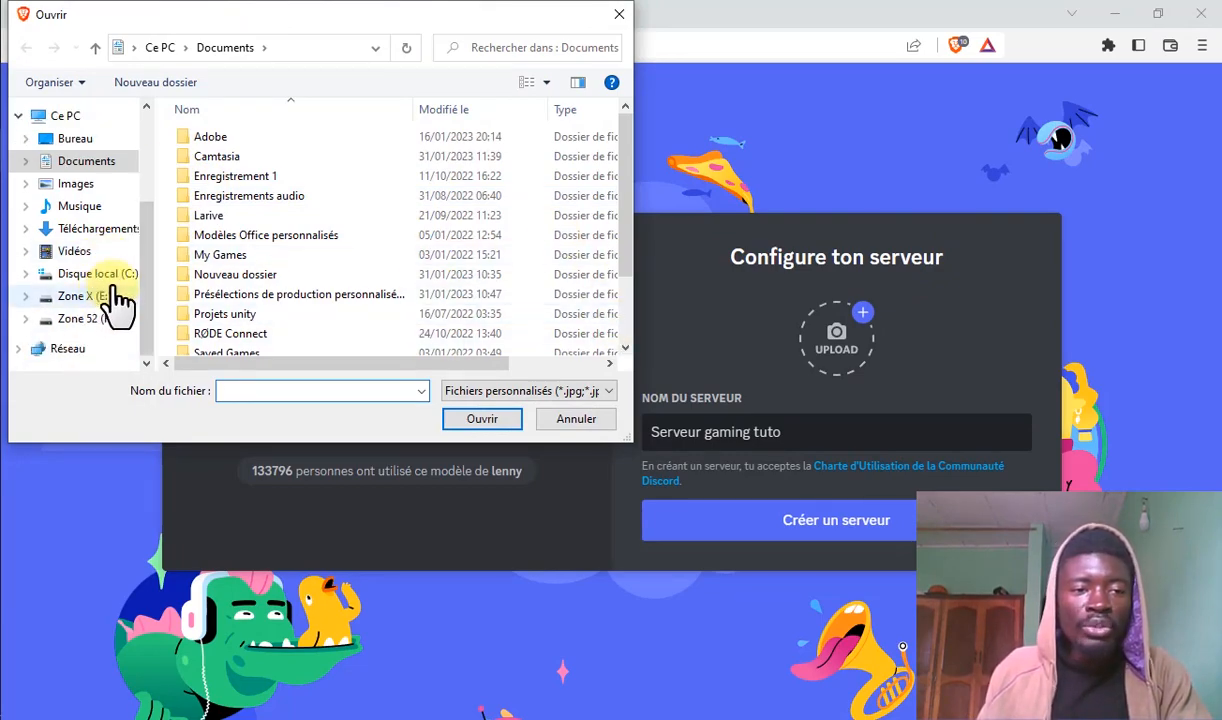
{"action": "left_click", "coordinate": [62, 318]}
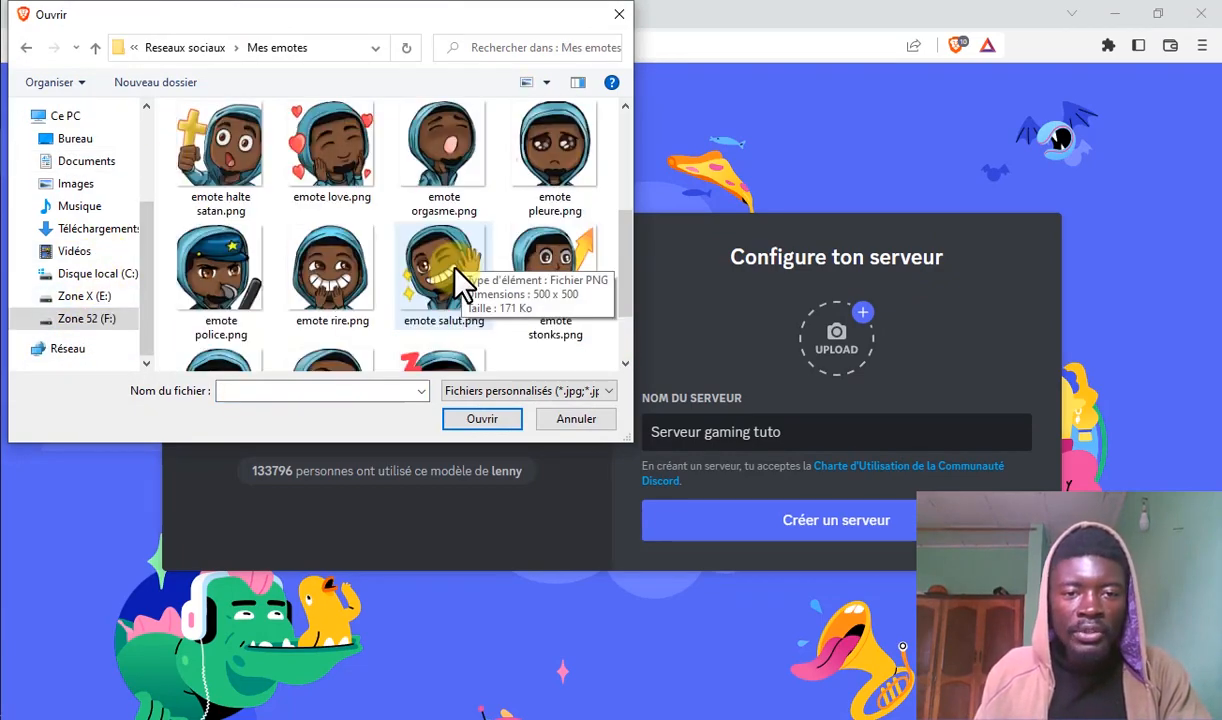
{"action": "double_click", "coordinate": [444, 268]}
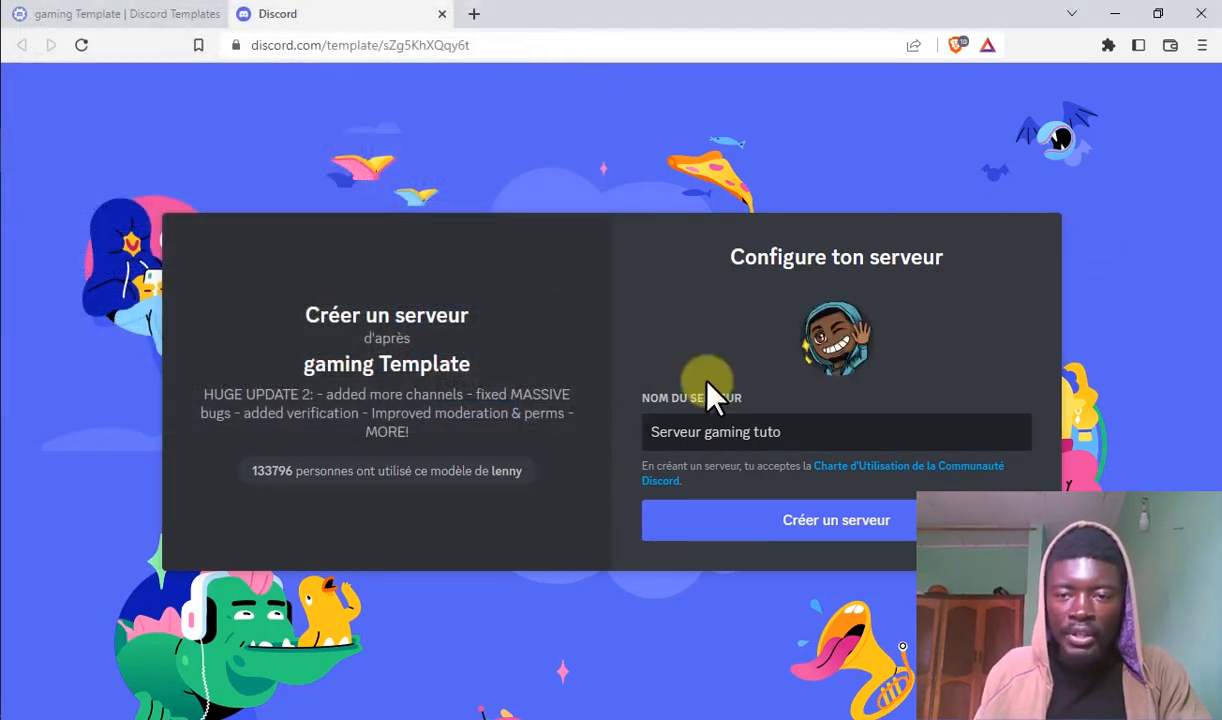
{"action": "left_click", "coordinate": [790, 524]}
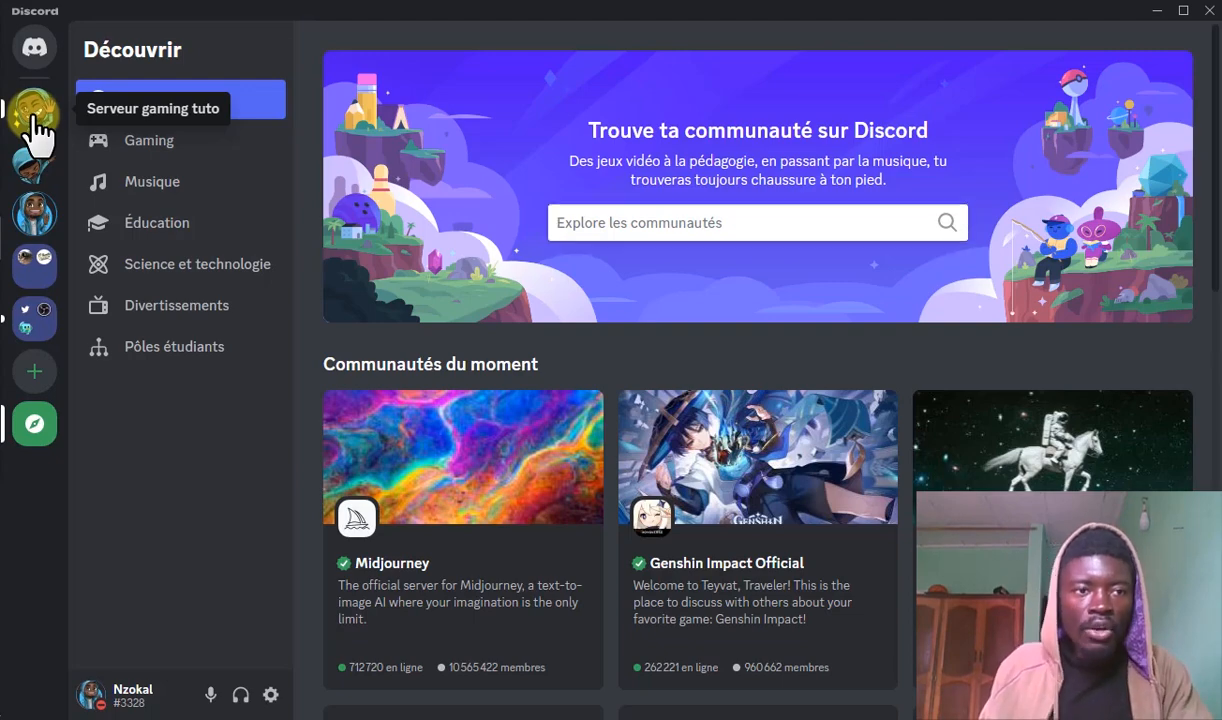
- Open the Serveur gaming tuto server in Discord and look over its channels and the gamer-talk channel's settings
{"action": "left_click", "coordinate": [32, 118]}
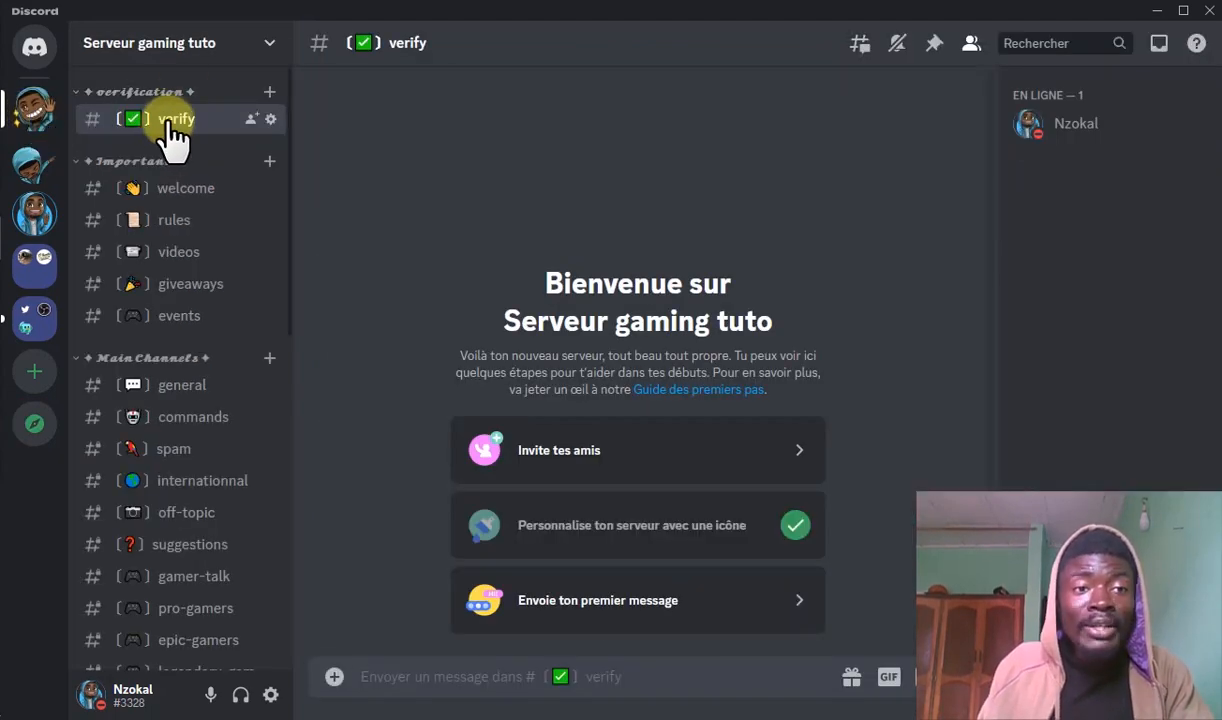
{"action": "scroll", "coordinate": [185, 240], "scroll_direction": "down", "scroll_amount": 1}
{"action": "scroll", "coordinate": [192, 268], "scroll_direction": "down", "scroll_amount": 10}
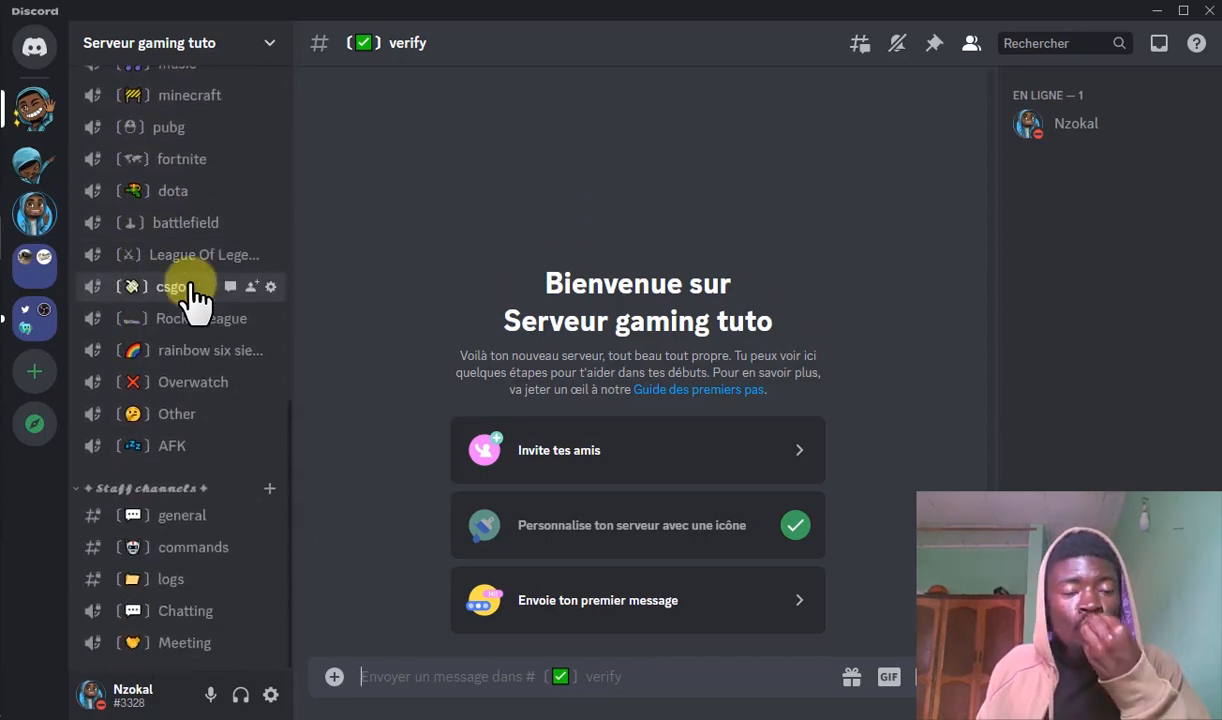
{"action": "scroll", "coordinate": [195, 298], "scroll_direction": "up", "scroll_amount": 10}
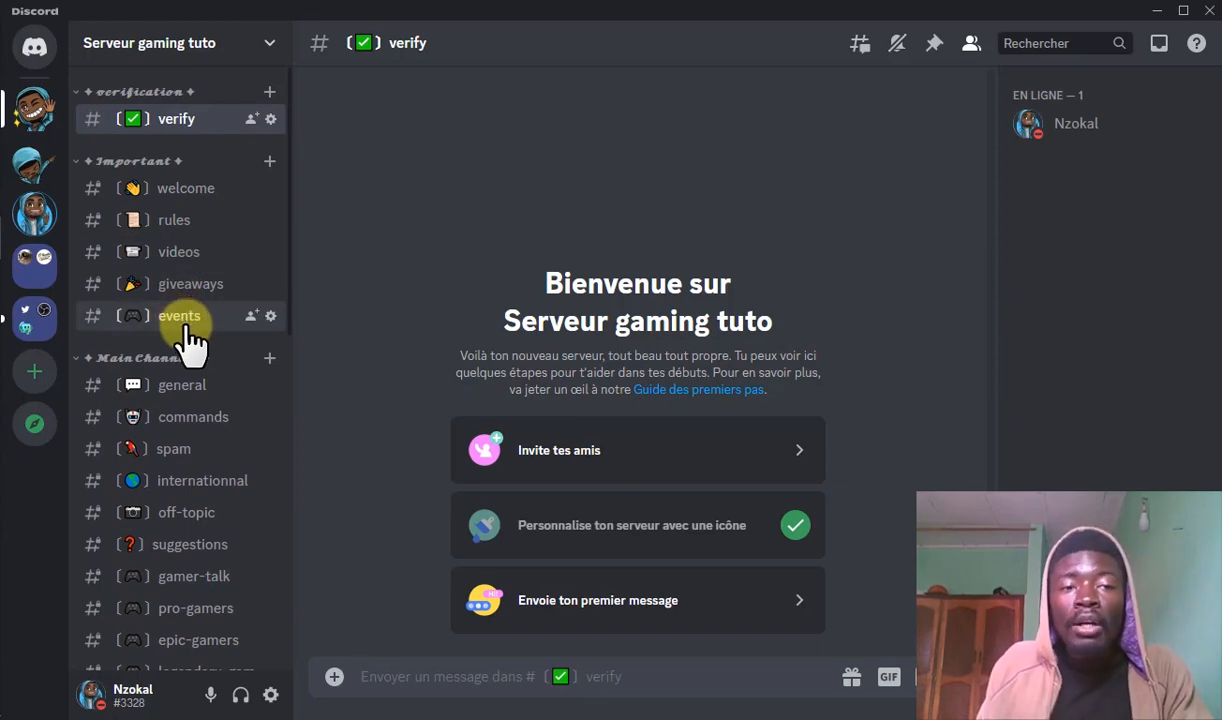
{"action": "scroll", "coordinate": [193, 340], "scroll_direction": "down", "scroll_amount": 2}
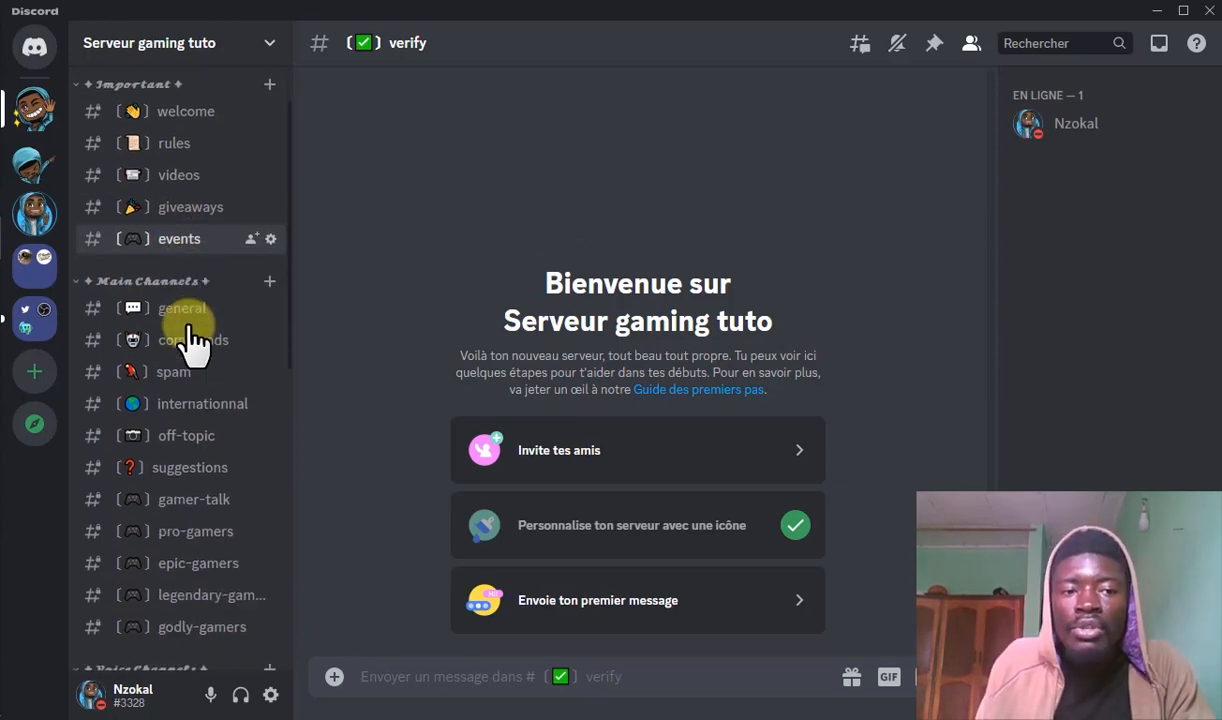
{"action": "left_click", "coordinate": [271, 483]}
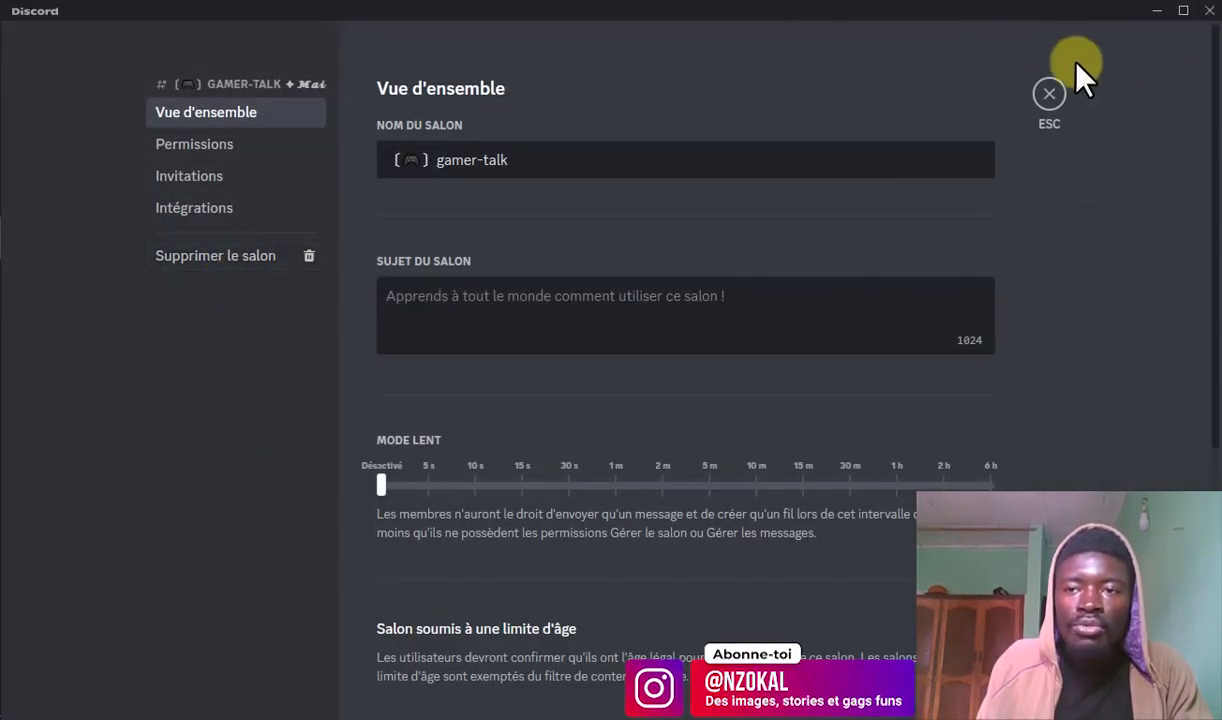
{"action": "key", "text": "Escape"}
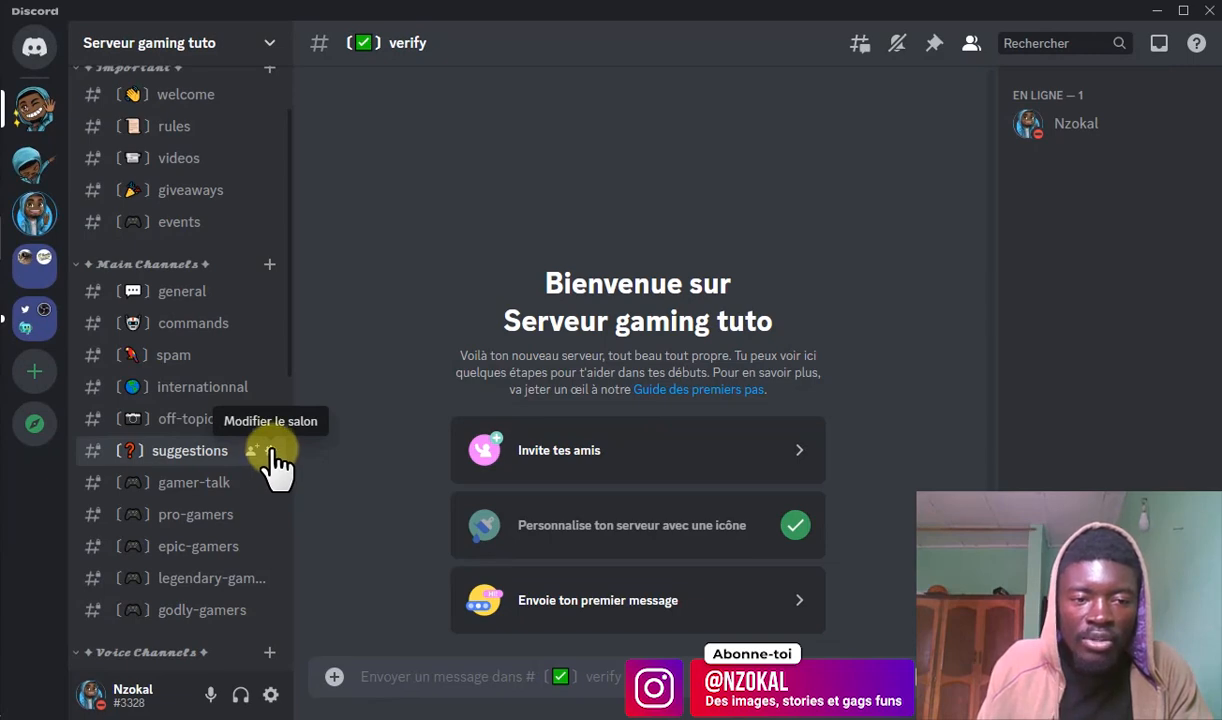
- Delete the godly-gamers text channel from the Main Channels category
{"action": "left_click", "coordinate": [271, 610]}
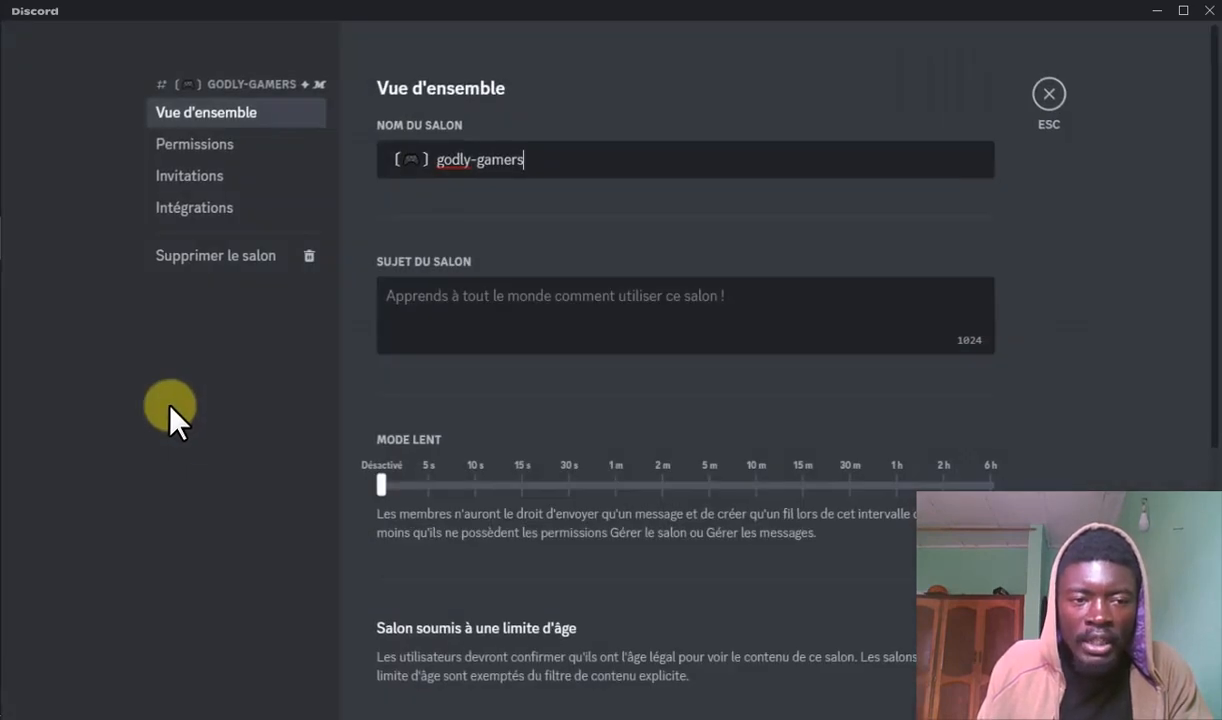
{"action": "left_click", "coordinate": [266, 258]}
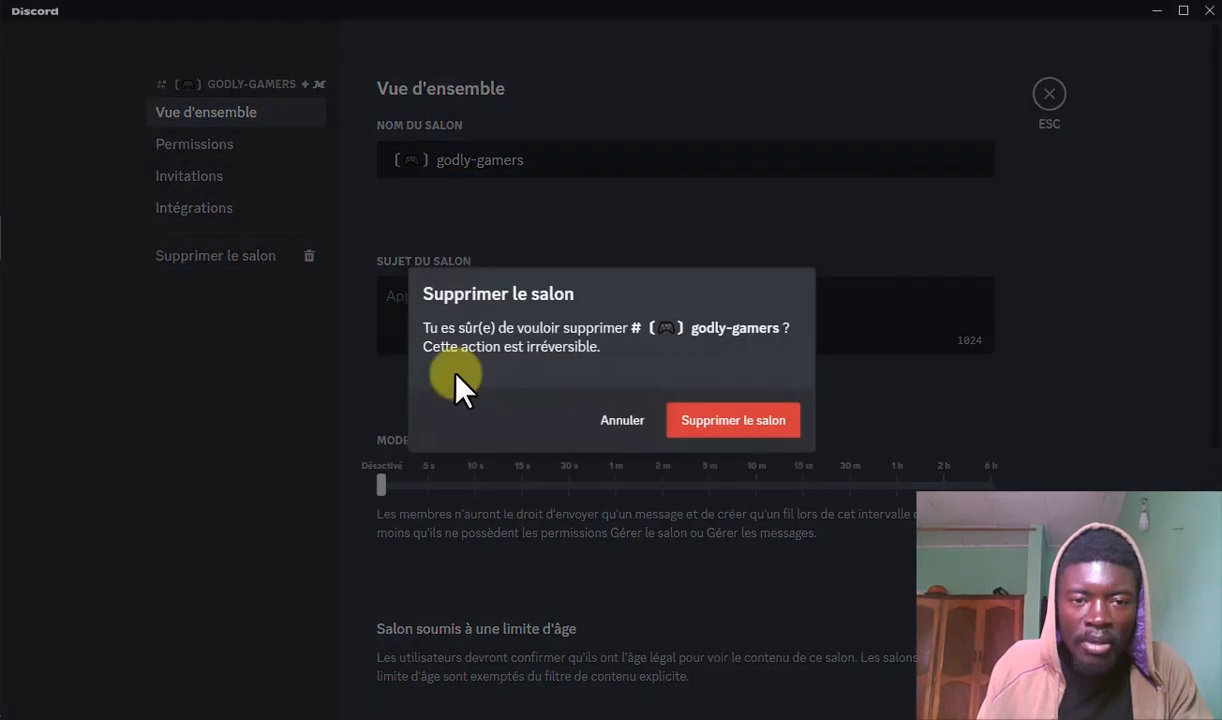
{"action": "left_click", "coordinate": [765, 432]}
- Delete the legendary-gamers text channel from the Main Channels category
{"action": "scroll", "coordinate": [148, 578], "scroll_direction": "down", "scroll_amount": 4}
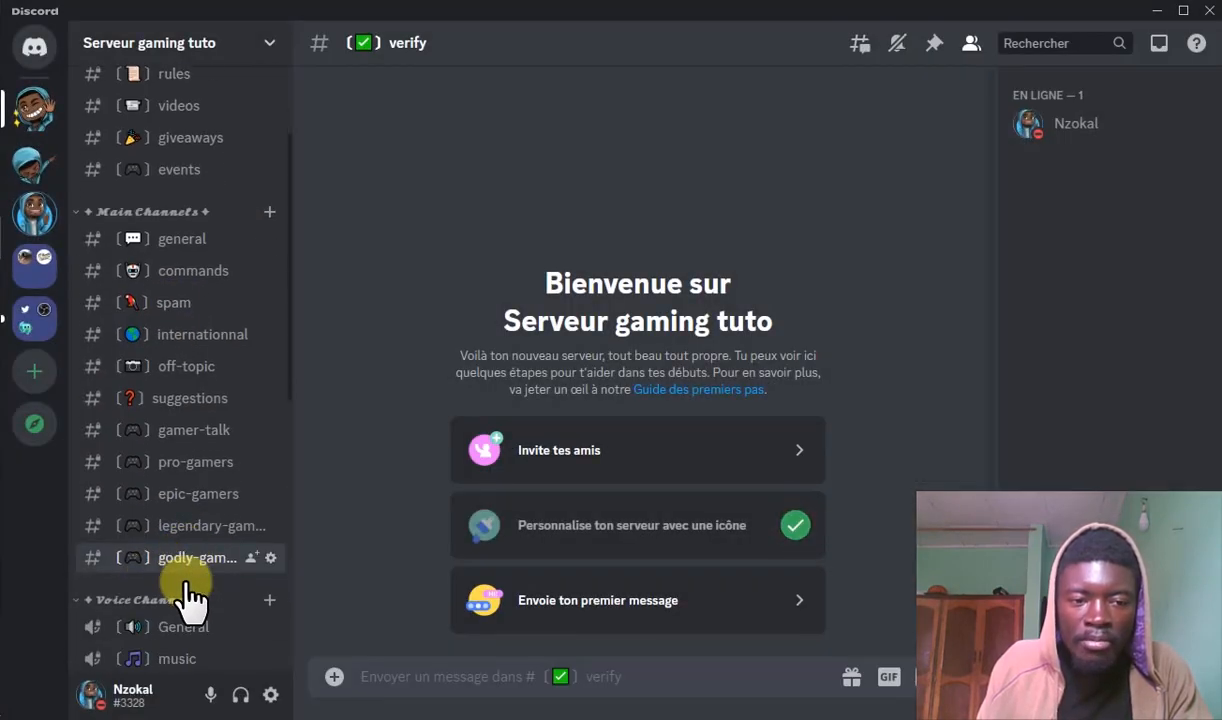
{"action": "left_click", "coordinate": [268, 392]}
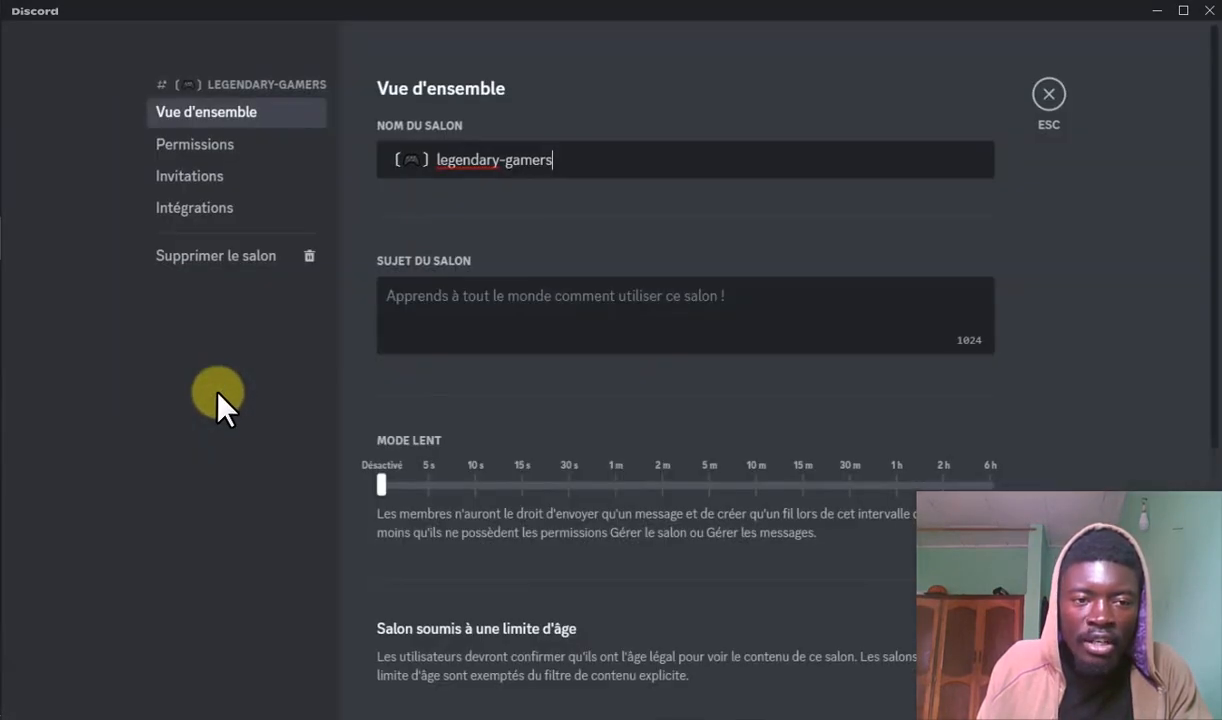
{"action": "left_click", "coordinate": [220, 258]}
{"action": "key", "text": "Escape"}
{"action": "key", "text": "Escape"}
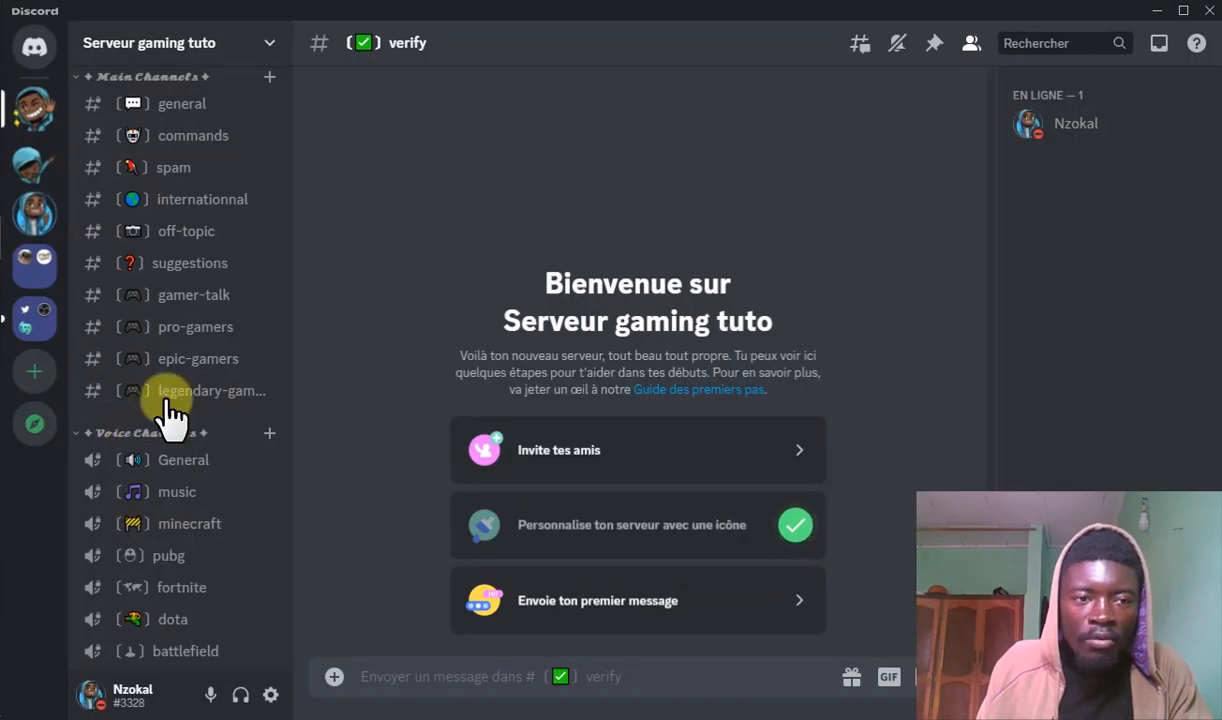
- Rename the welcome channel in the Important category to "bienvenue", keeping its waving-hand emoji, save the change and open the channel
{"action": "scroll", "coordinate": [196, 400], "scroll_direction": "down", "scroll_amount": 9}
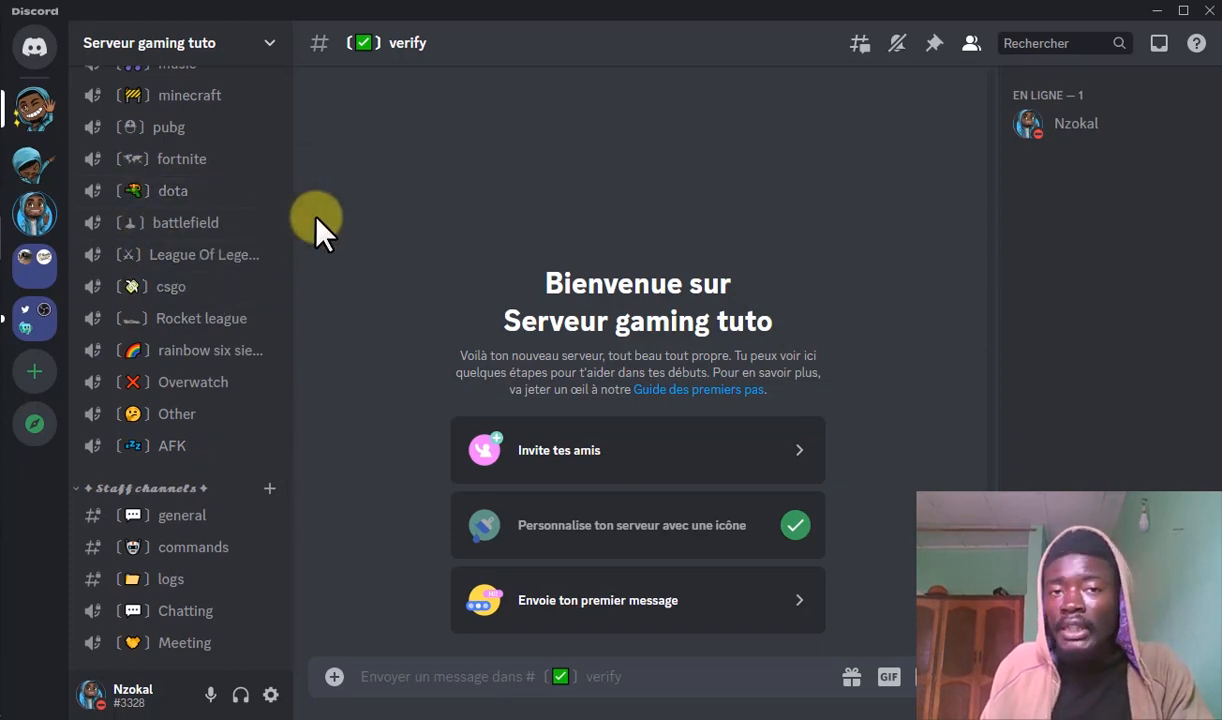
{"action": "scroll", "coordinate": [190, 540], "scroll_direction": "up", "scroll_amount": 10}
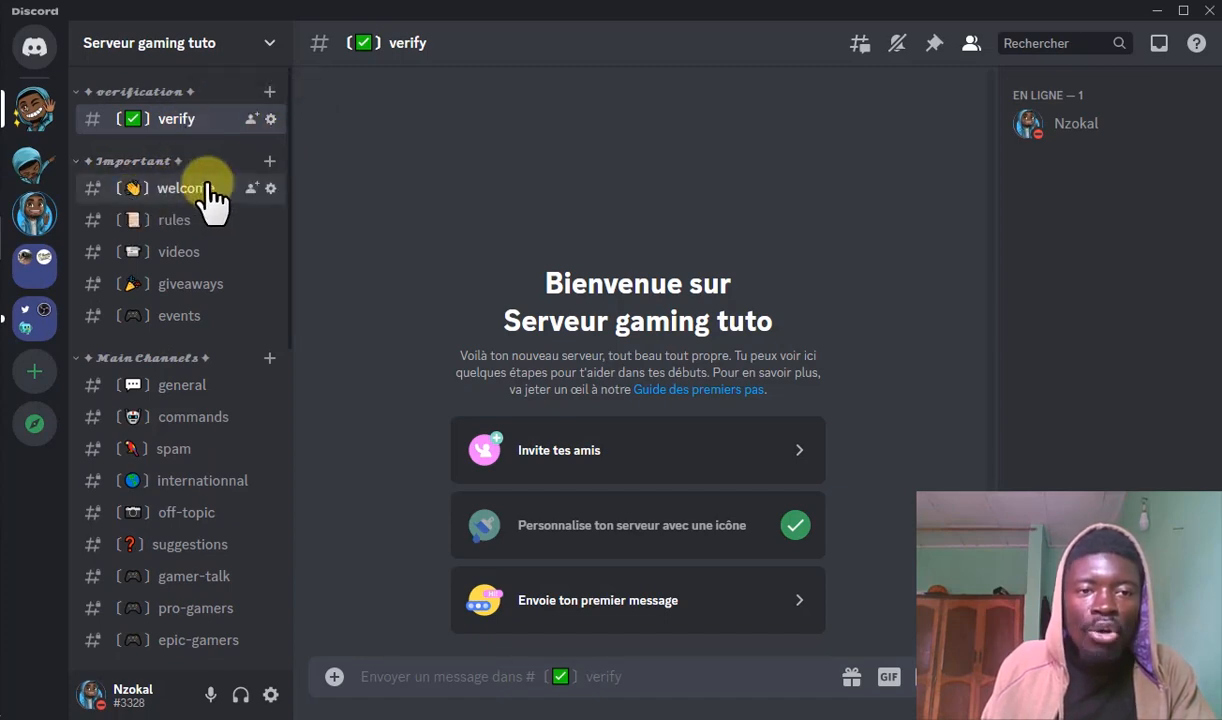
{"action": "left_click", "coordinate": [270, 188]}
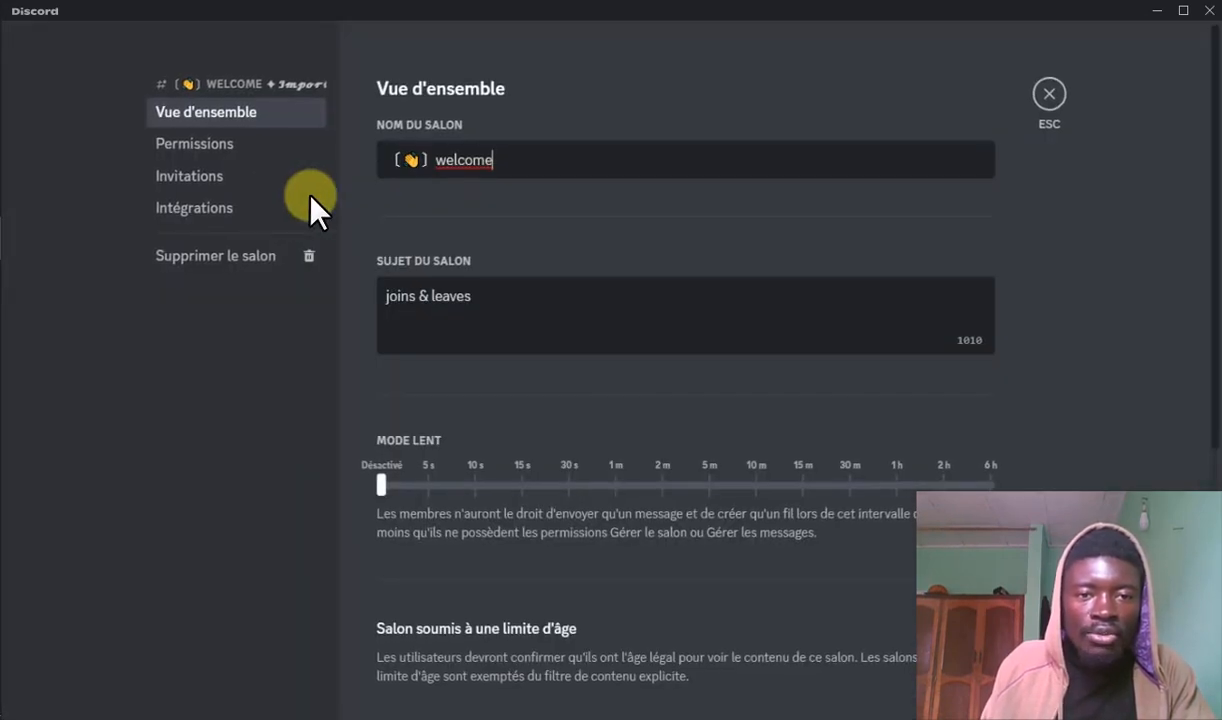
{"action": "key", "text": "Home"}
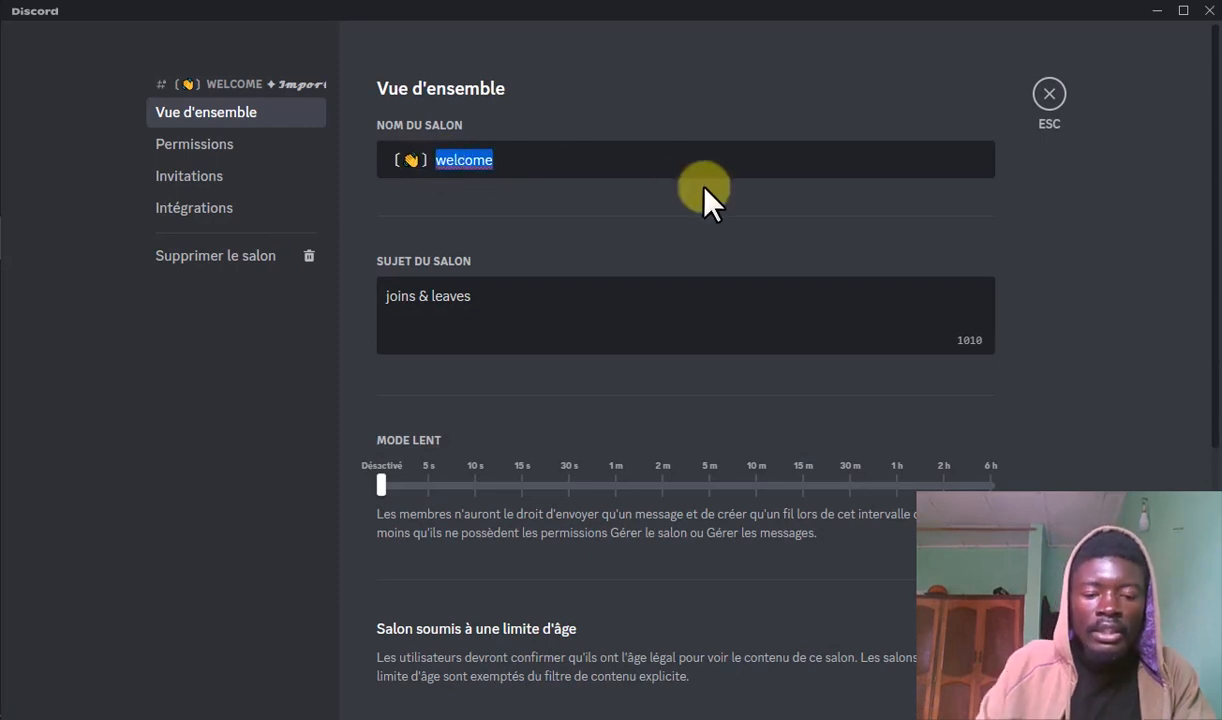
{"action": "type", "text": "bienvenue"}
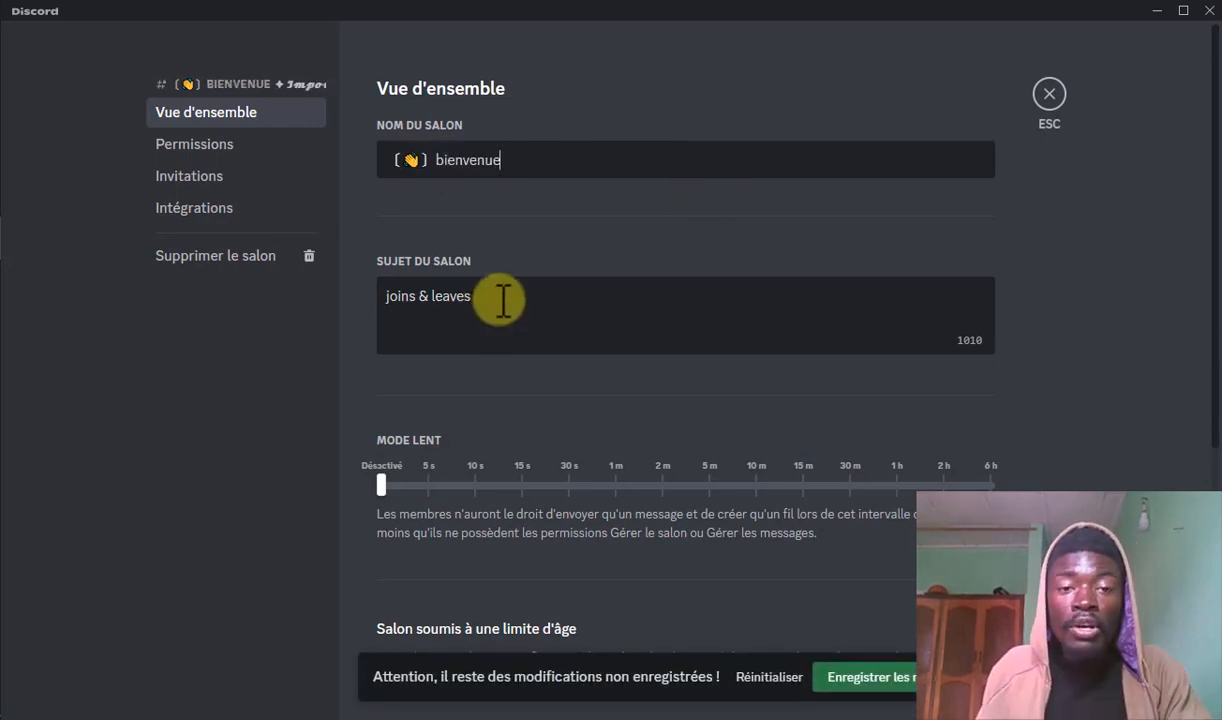
{"action": "left_click_drag", "start_coordinate": [503, 298], "coordinate": [85, 395]}
{"action": "left_click", "coordinate": [533, 293]}
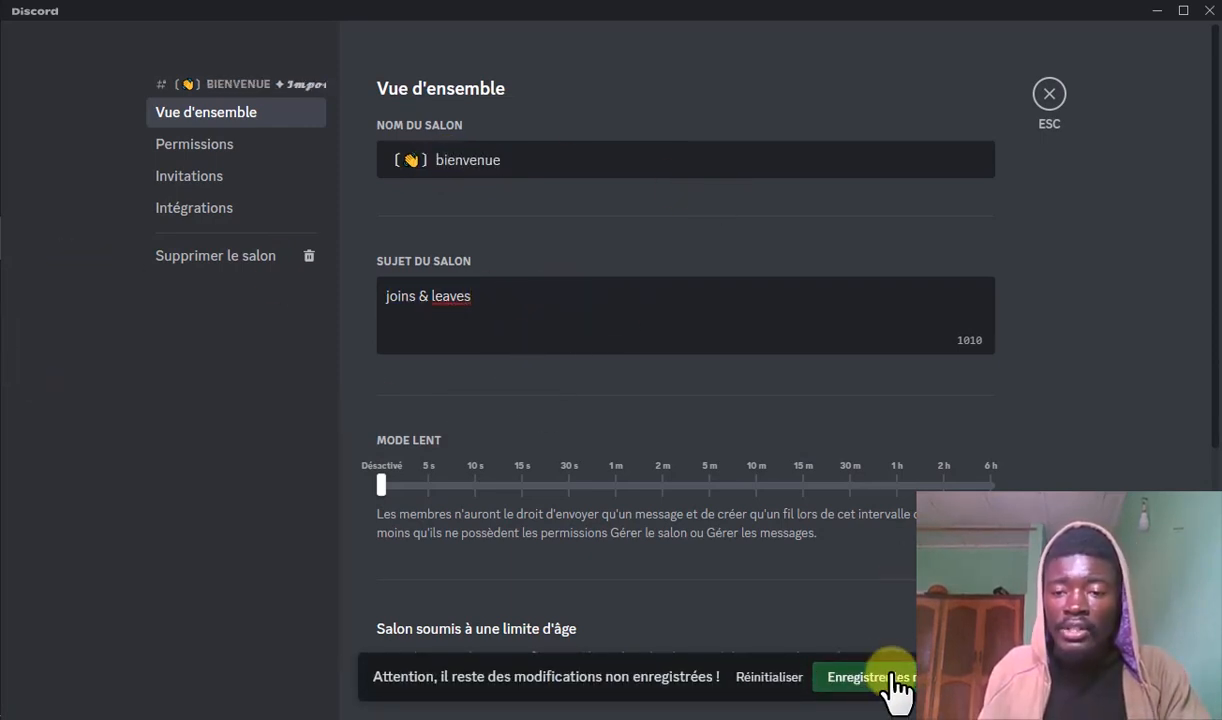
{"action": "left_click", "coordinate": [893, 680]}
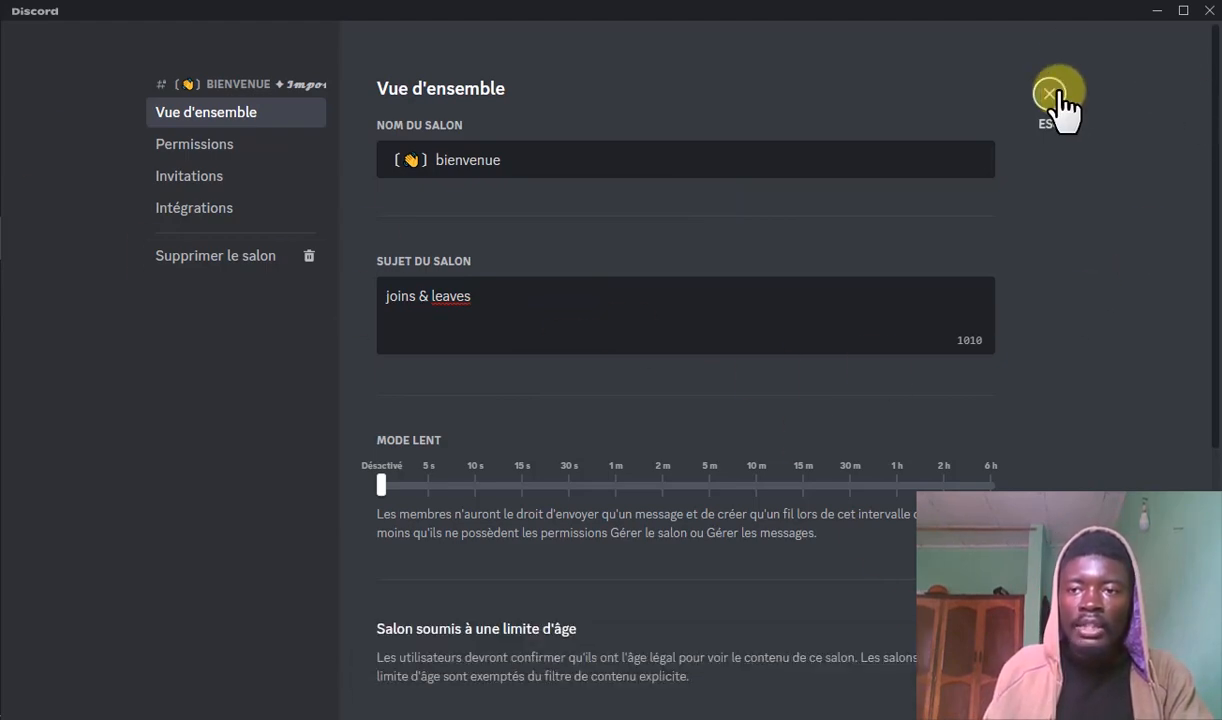
{"action": "left_click", "coordinate": [1050, 95]}
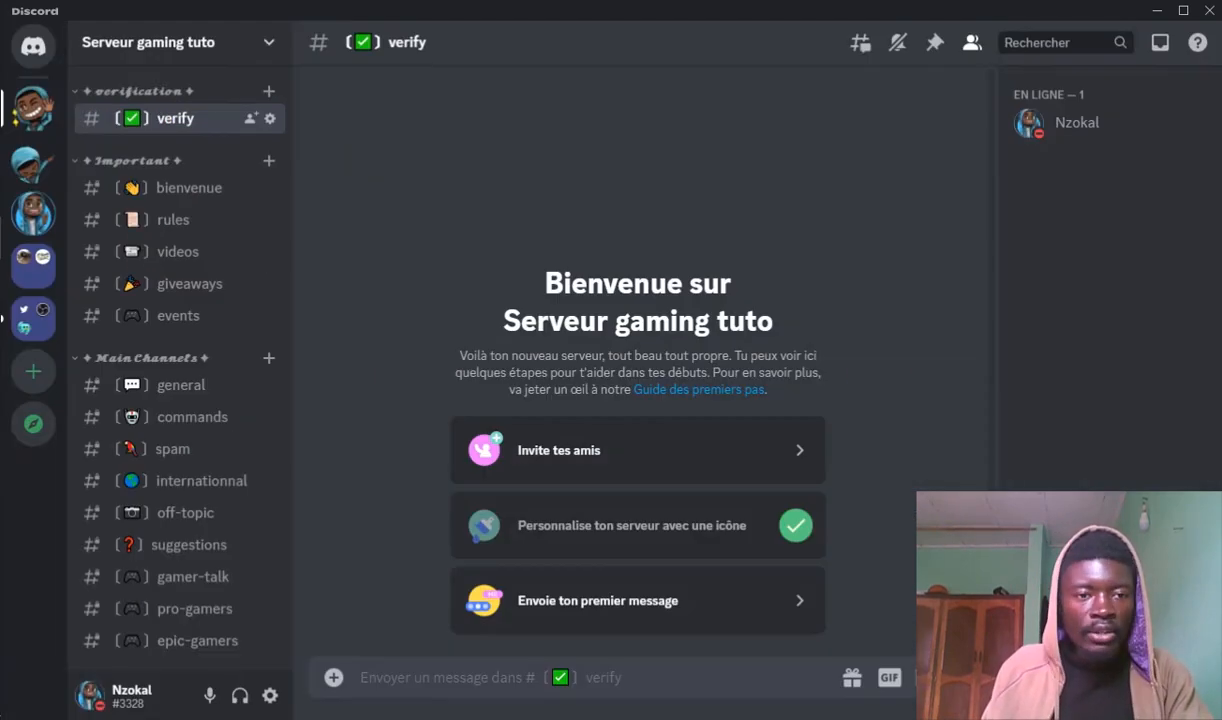
{"action": "left_click", "coordinate": [197, 196]}
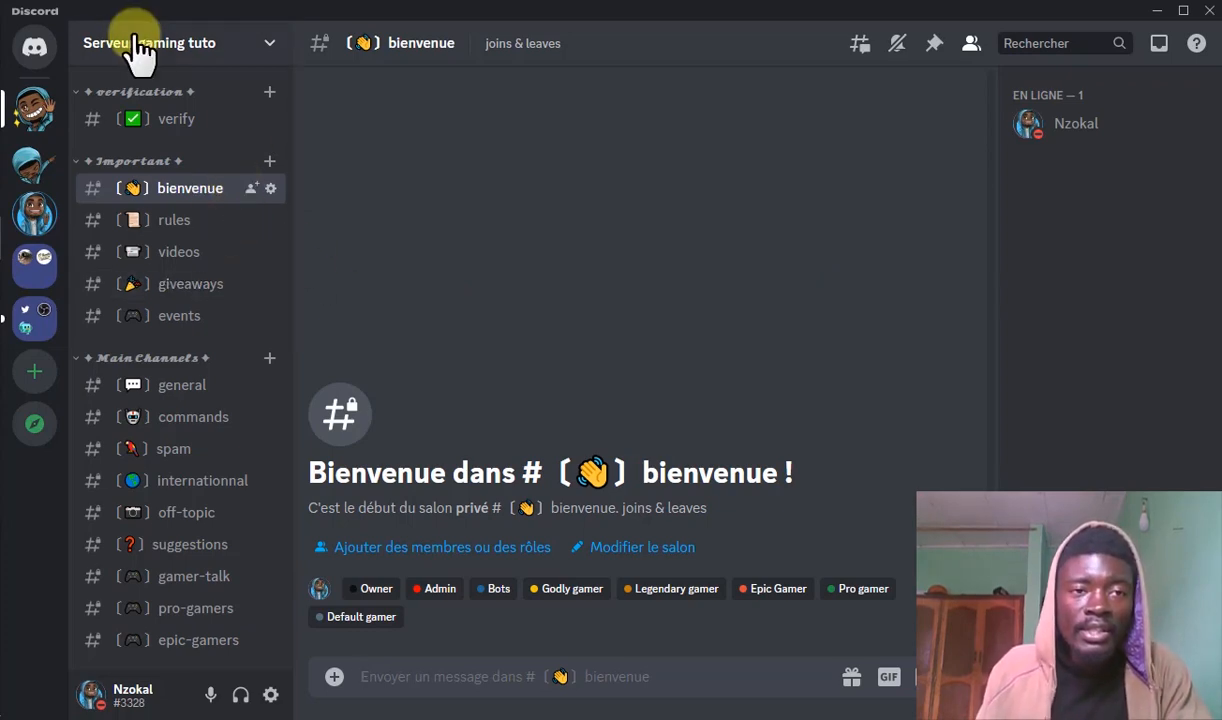
- Open the server's role settings and look over the list of roles and the options available for the Admin role
{"action": "left_click", "coordinate": [267, 48]}
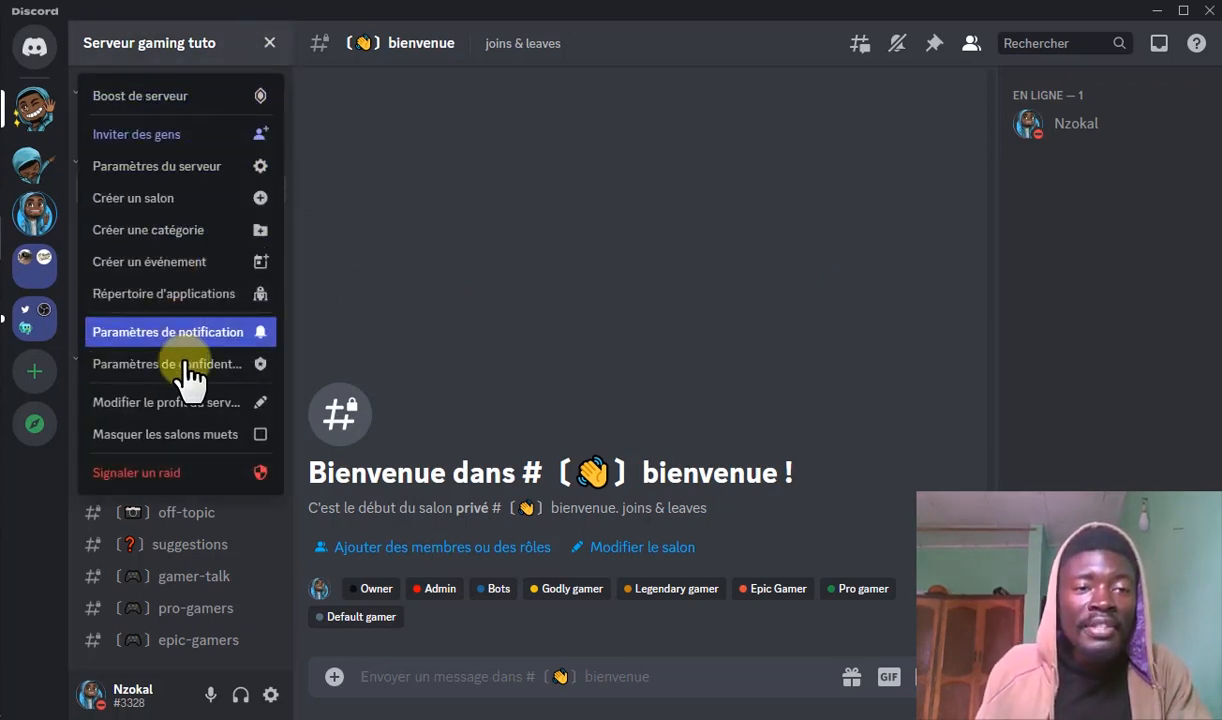
{"action": "left_click", "coordinate": [242, 168]}
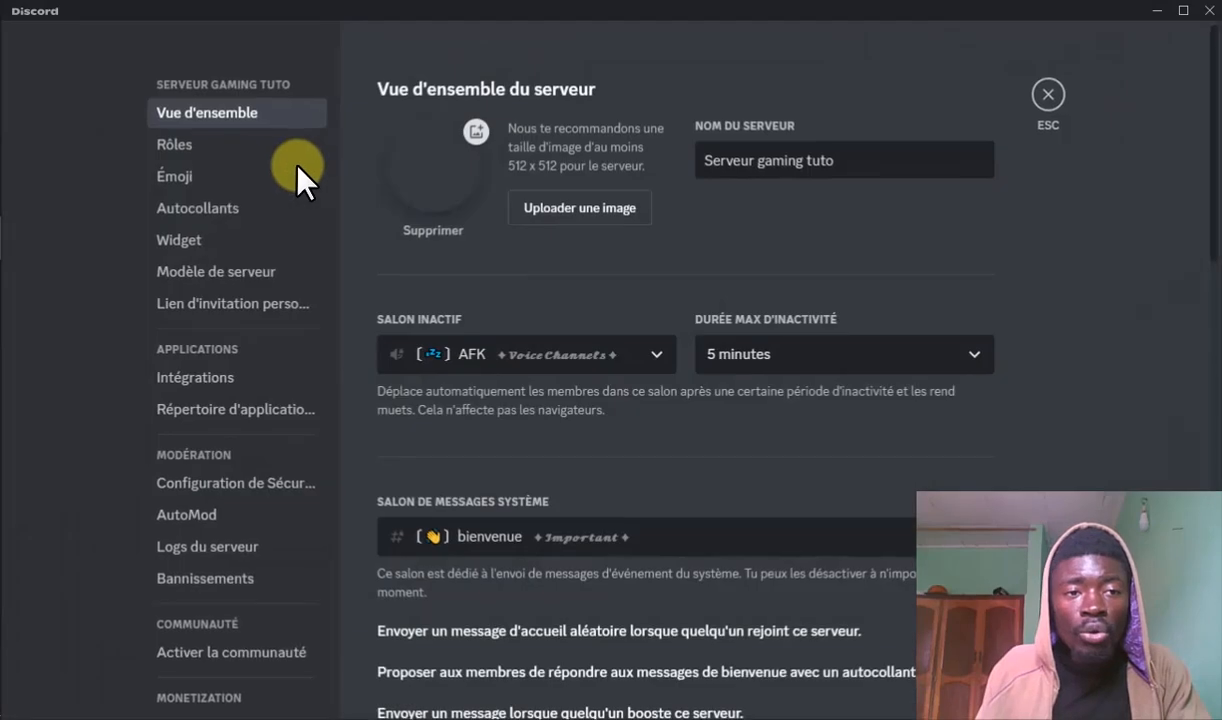
{"action": "left_click", "coordinate": [207, 147]}
{"action": "scroll", "coordinate": [447, 395], "scroll_direction": "down", "scroll_amount": 3}
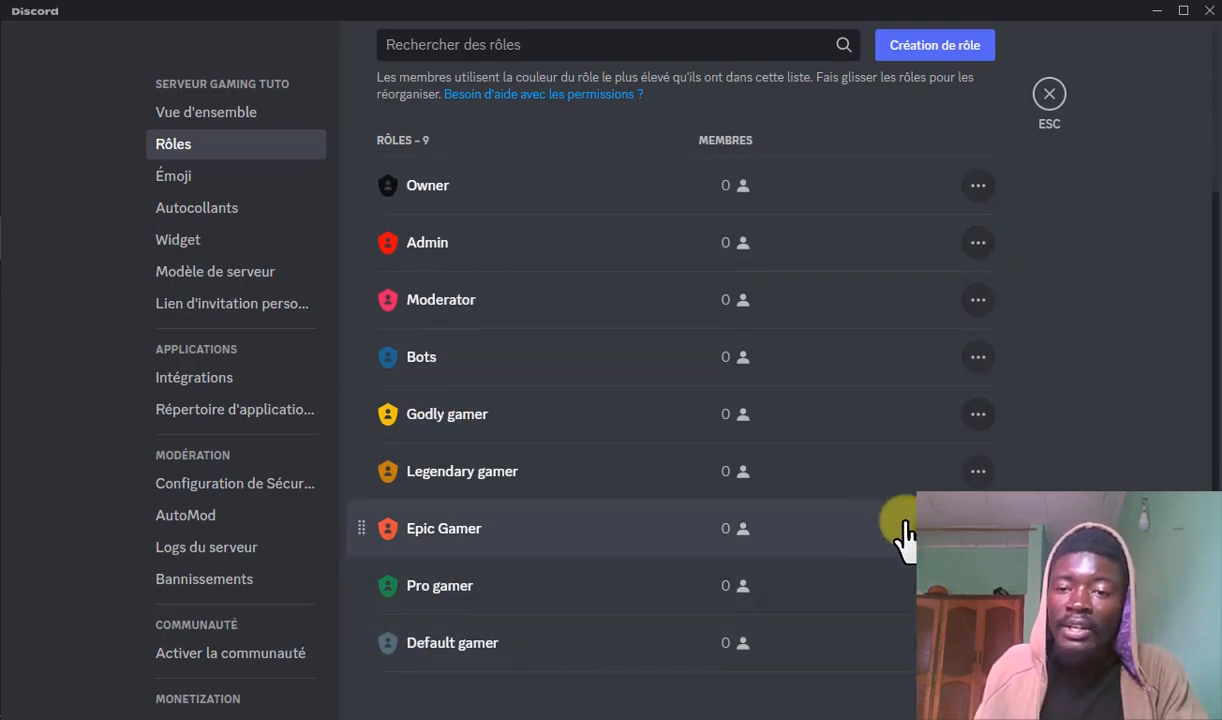
{"action": "left_click", "coordinate": [978, 244]}
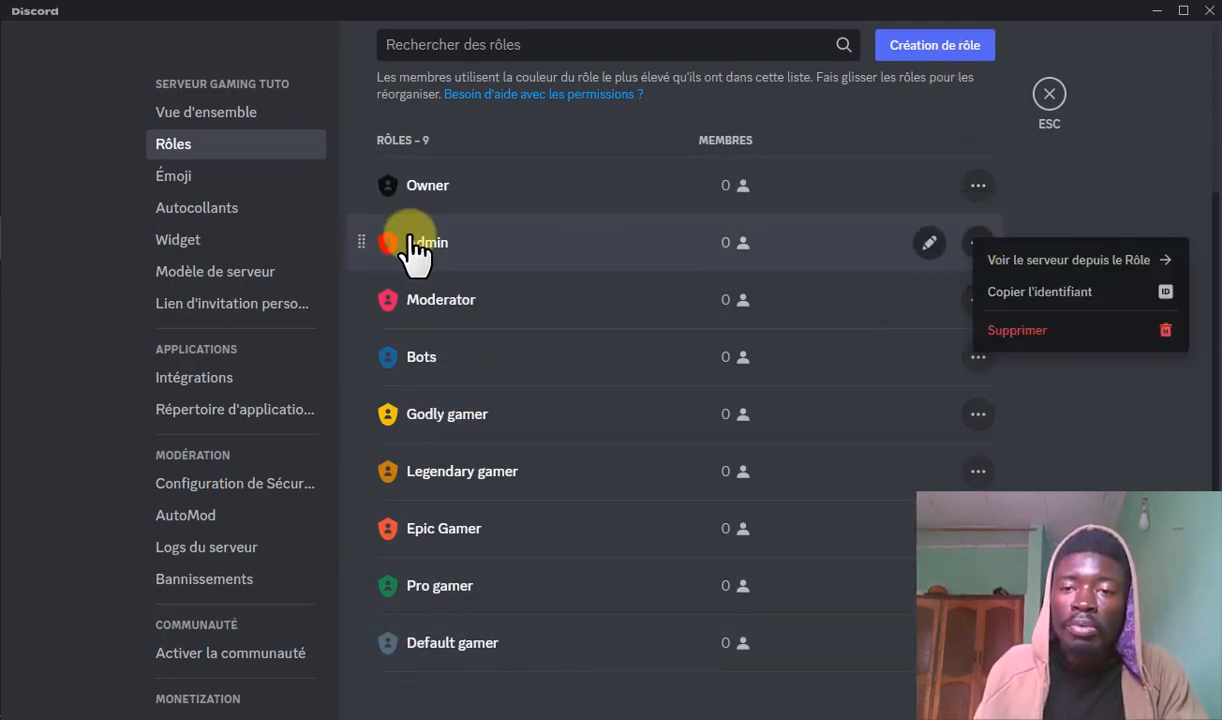
{"action": "left_click", "coordinate": [1044, 190]}
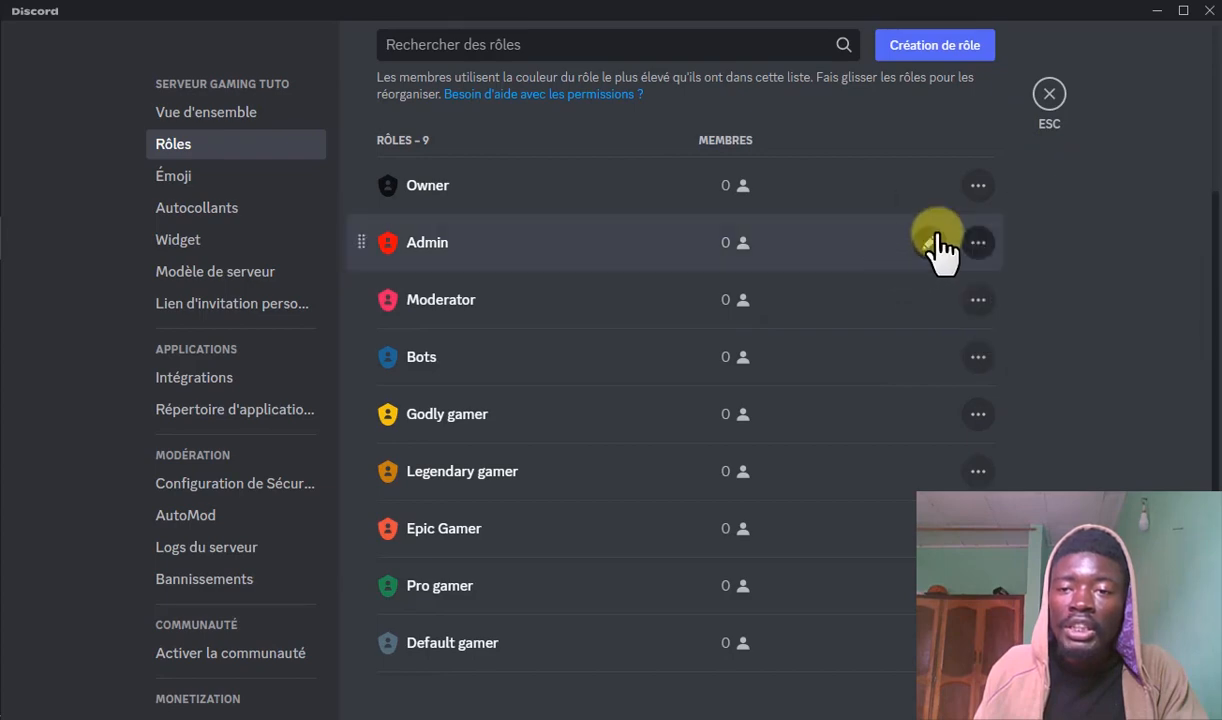
- Open the Admin role and examine its display settings and permissions
{"action": "left_click", "coordinate": [470, 245]}
{"action": "scroll", "coordinate": [815, 265], "scroll_direction": "down", "scroll_amount": 4}
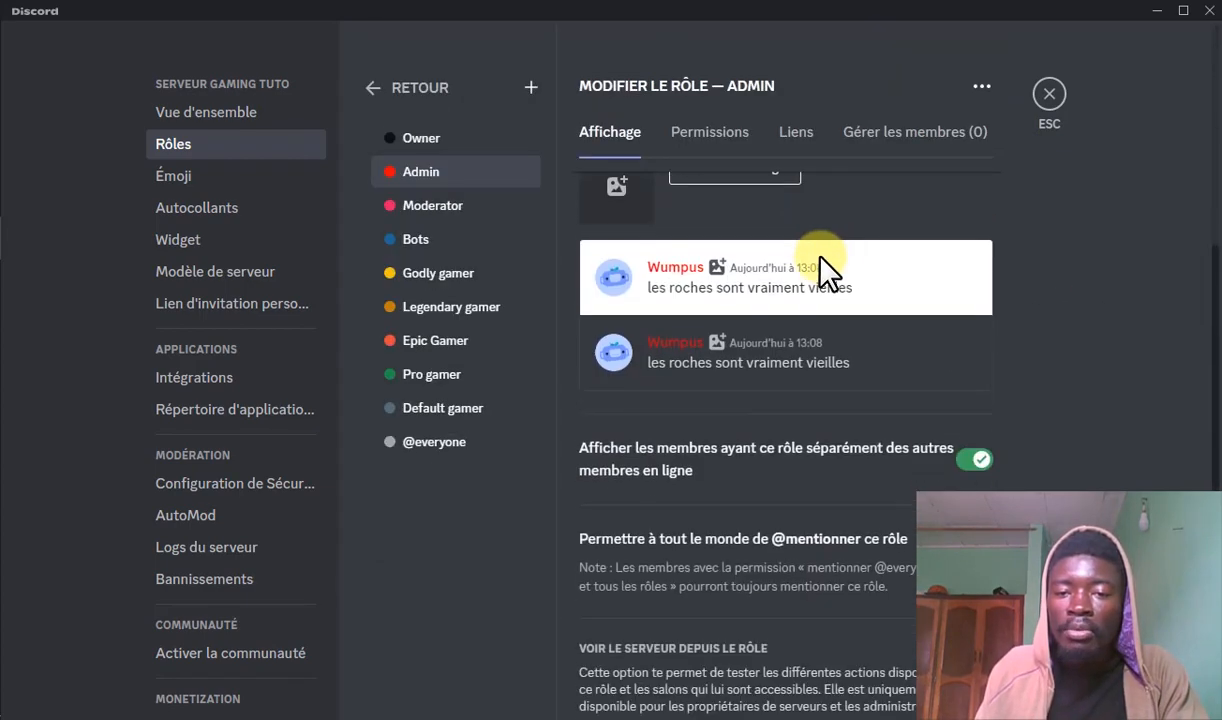
{"action": "scroll", "coordinate": [701, 346], "scroll_direction": "up", "scroll_amount": 3}
{"action": "left_click", "coordinate": [709, 131]}
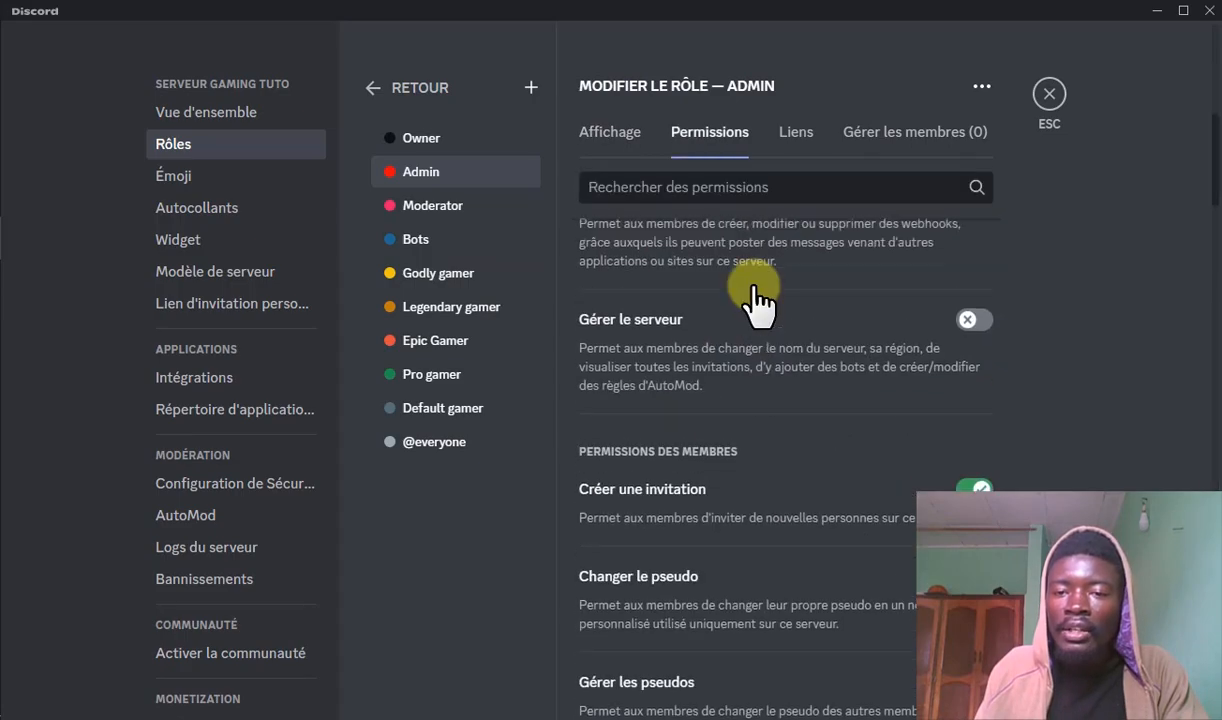
{"action": "scroll", "coordinate": [750, 290], "scroll_direction": "down", "scroll_amount": 10}
{"action": "scroll", "coordinate": [755, 295], "scroll_direction": "down", "scroll_amount": 15}
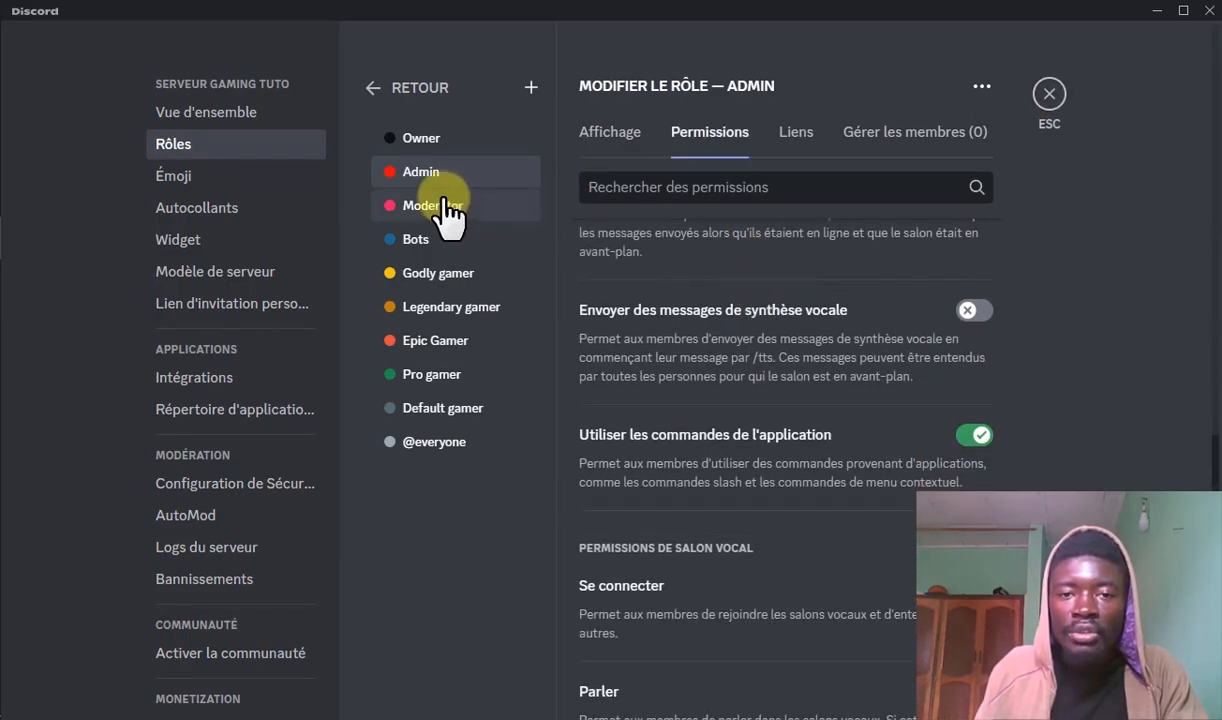
- Review the permissions of the Moderator role, from member management to text and voice channel permissions
{"action": "left_click", "coordinate": [436, 207]}
{"action": "scroll", "coordinate": [795, 325], "scroll_direction": "down", "scroll_amount": 3}
{"action": "scroll", "coordinate": [792, 320], "scroll_direction": "down", "scroll_amount": 10}
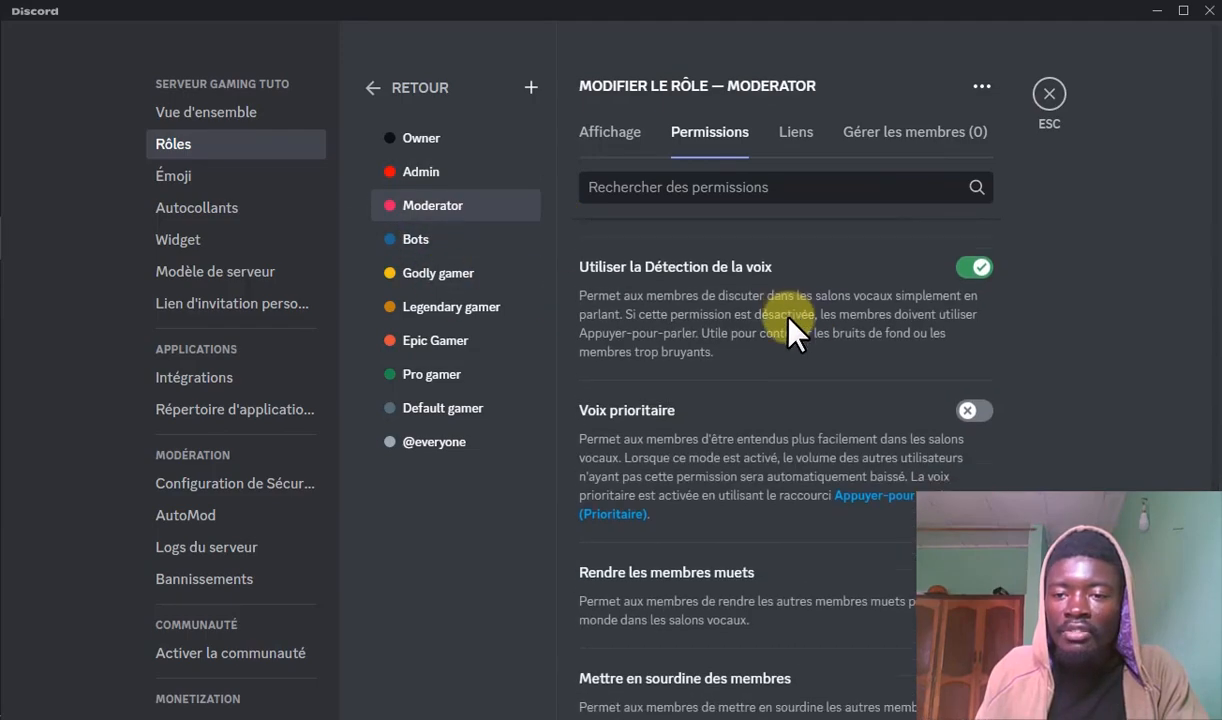
{"action": "scroll", "coordinate": [788, 322], "scroll_direction": "up", "scroll_amount": 15}
{"action": "scroll", "coordinate": [785, 322], "scroll_direction": "up", "scroll_amount": 3}
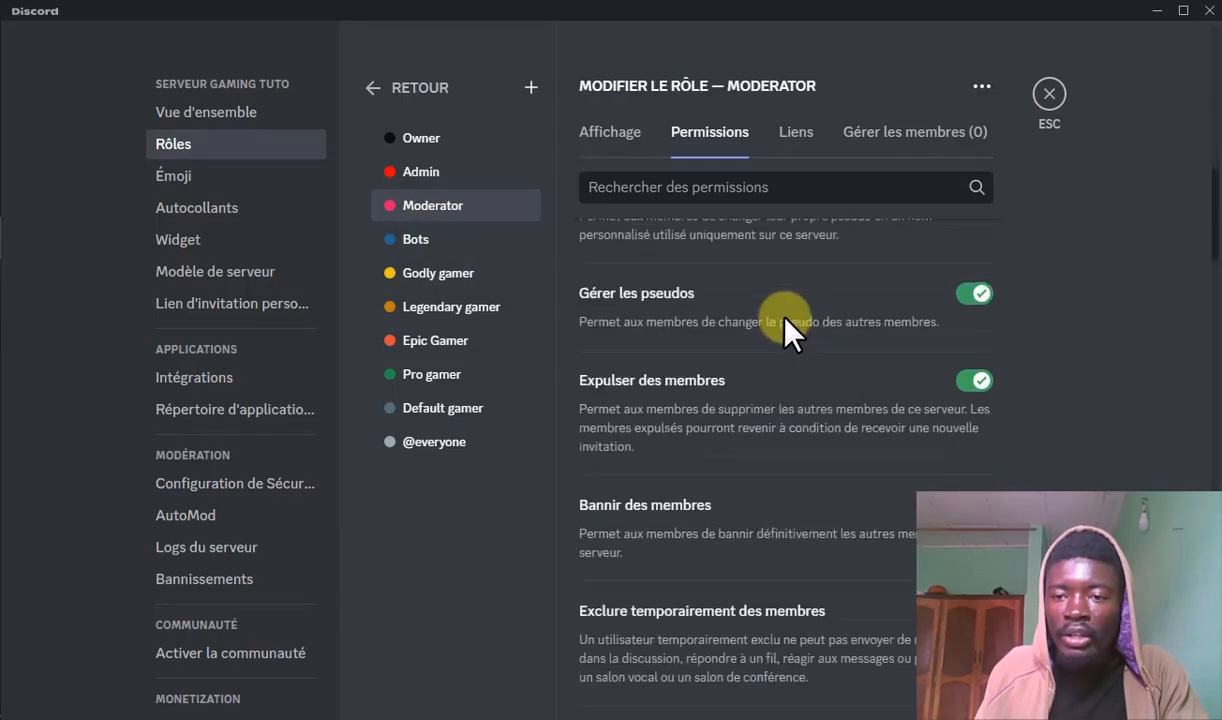
{"action": "scroll", "coordinate": [785, 325], "scroll_direction": "down", "scroll_amount": 8}
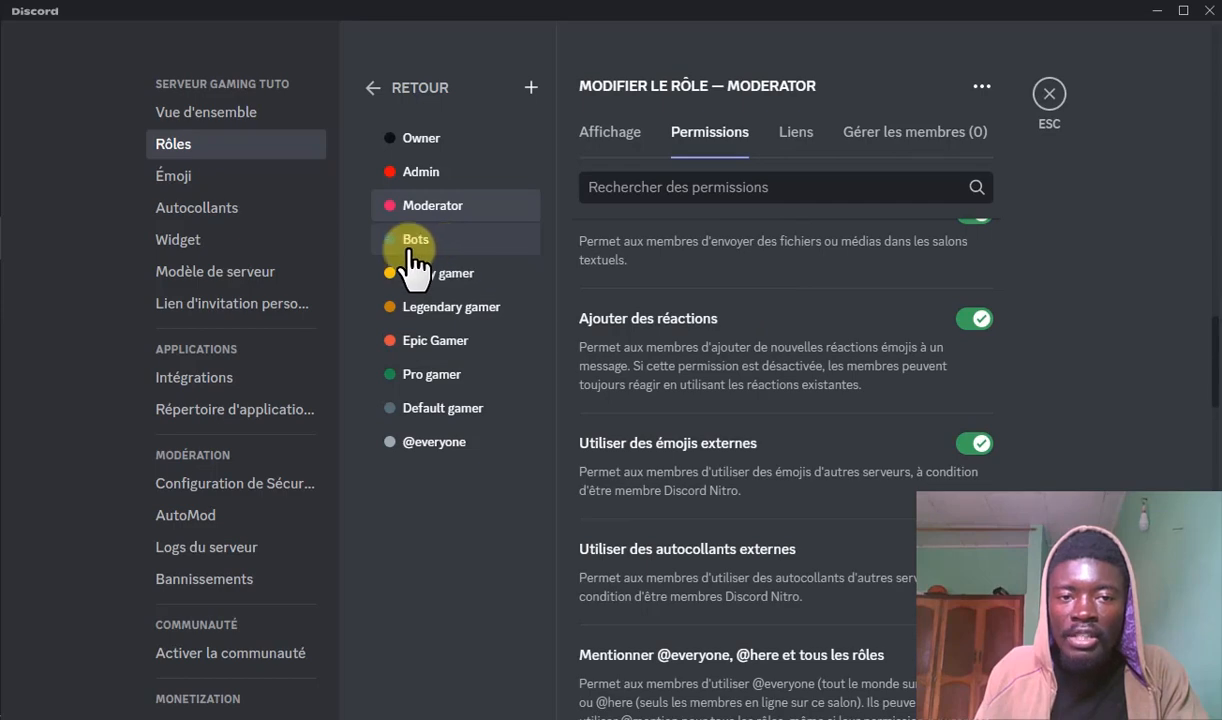
- Review the Pro gamer role's permissions, then close the server settings
{"action": "left_click", "coordinate": [440, 375]}
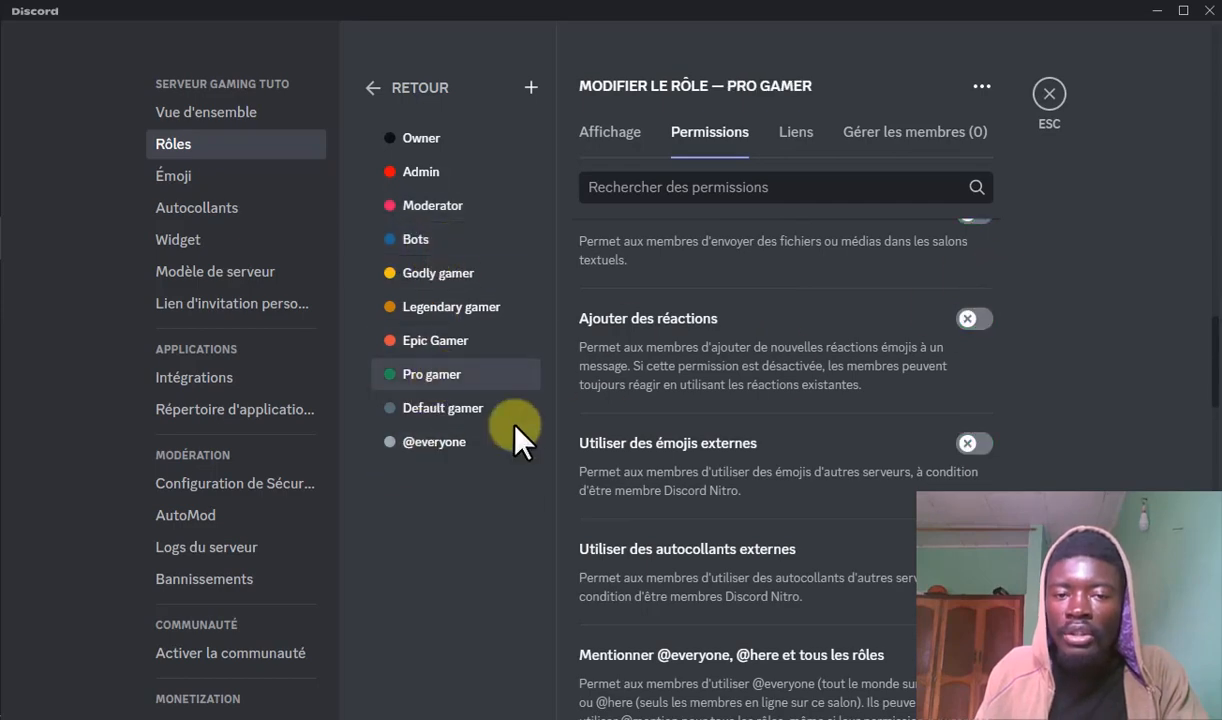
{"action": "scroll", "coordinate": [810, 412], "scroll_direction": "up", "scroll_amount": 10}
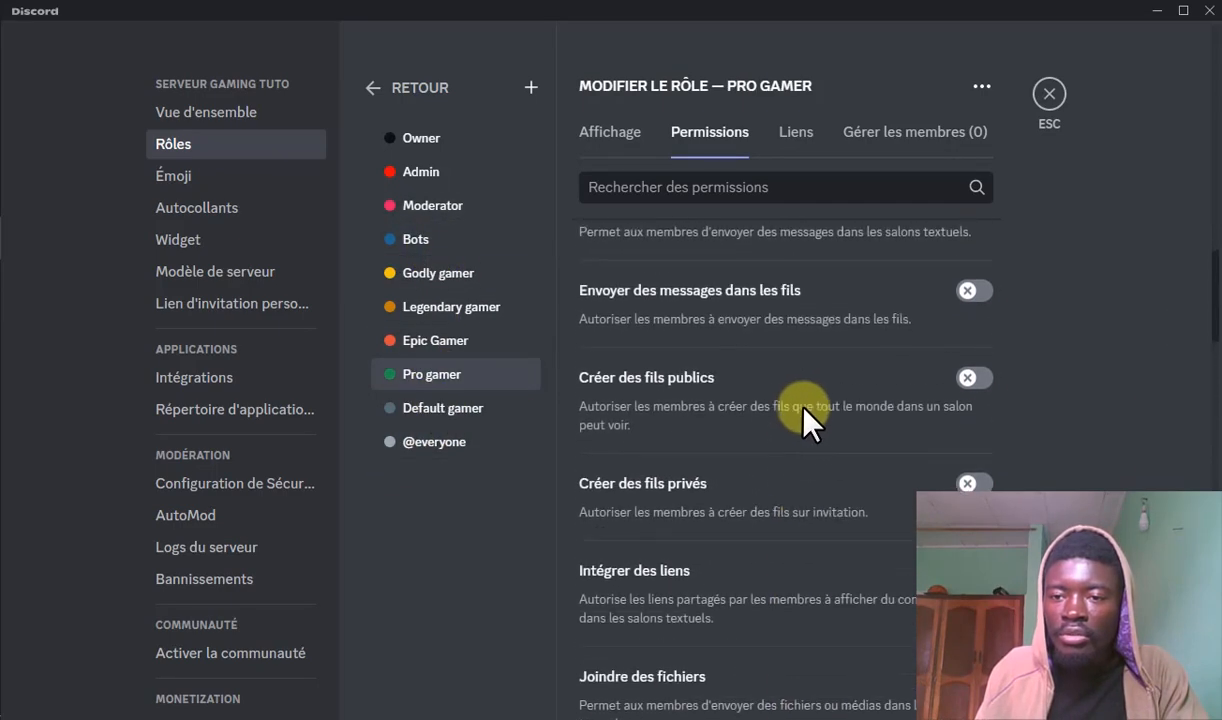
{"action": "scroll", "coordinate": [815, 377], "scroll_direction": "up", "scroll_amount": 5}
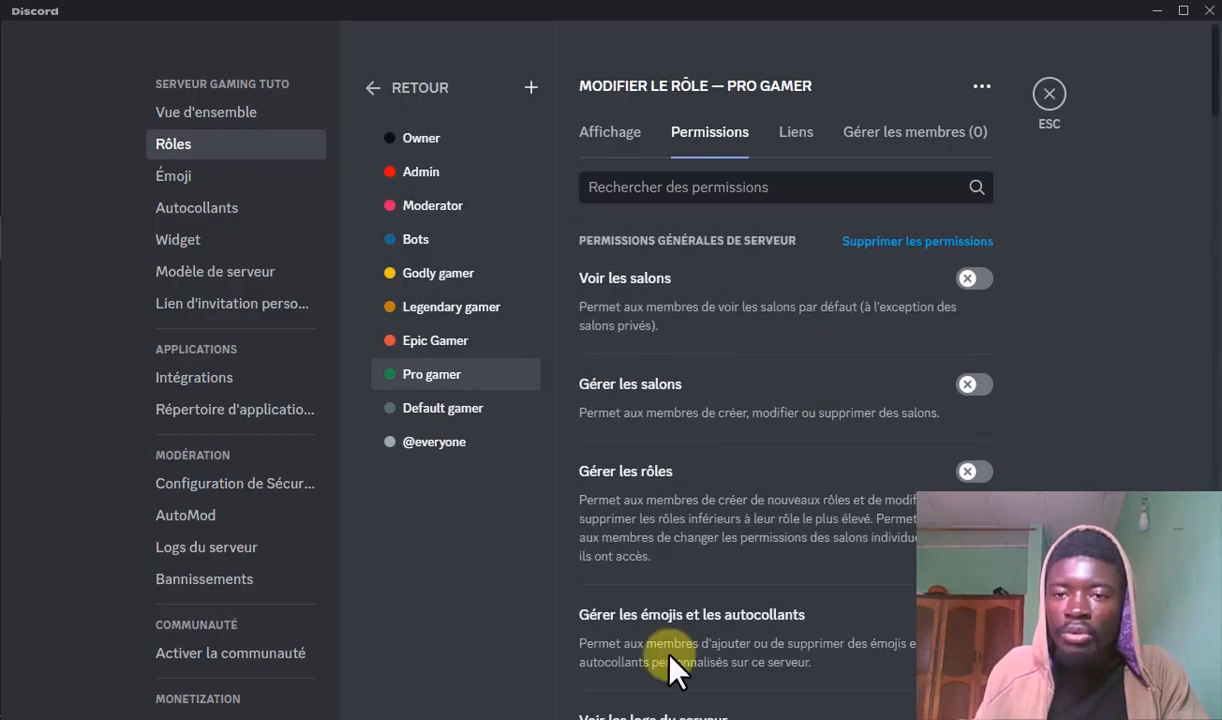
{"action": "scroll", "coordinate": [704, 404], "scroll_direction": "down", "scroll_amount": 20}
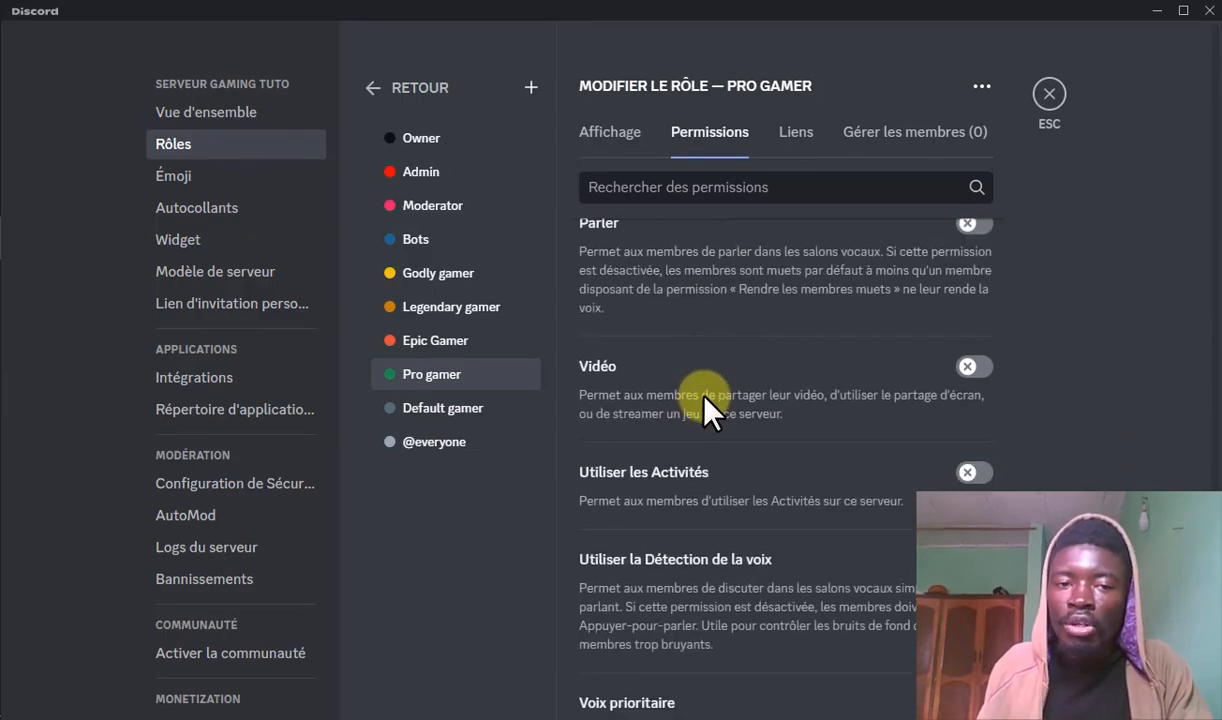
{"action": "key", "text": "Escape"}
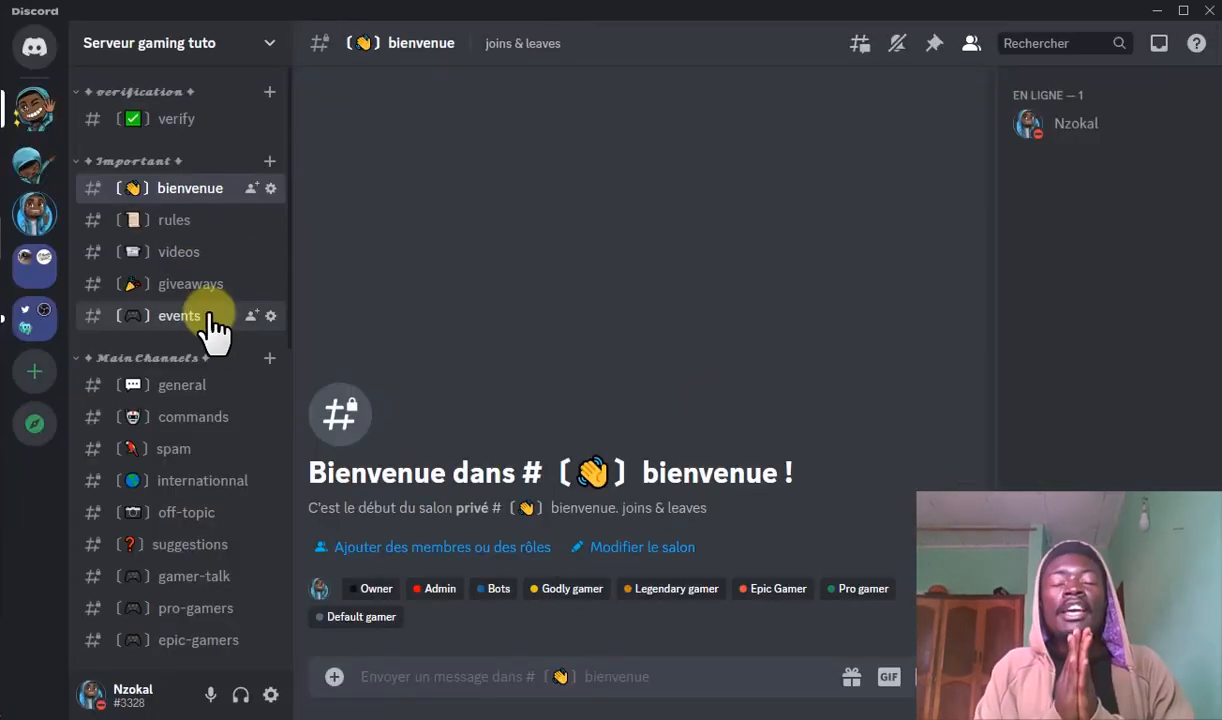